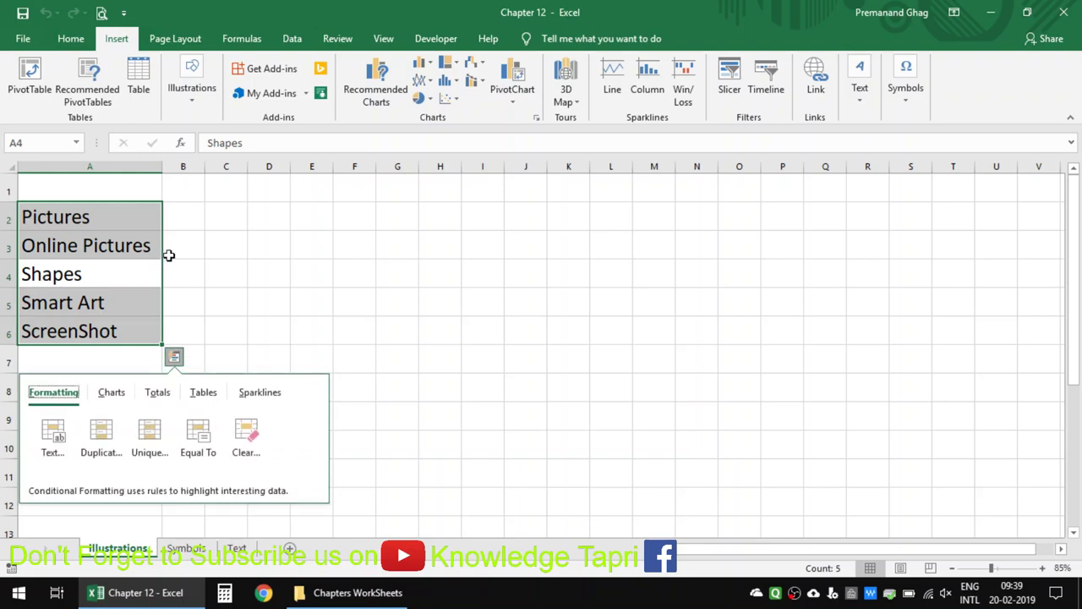
Insert the 'Thank You 100 Subscribers' image from the Downloads folder into the sheet
click(185, 252)
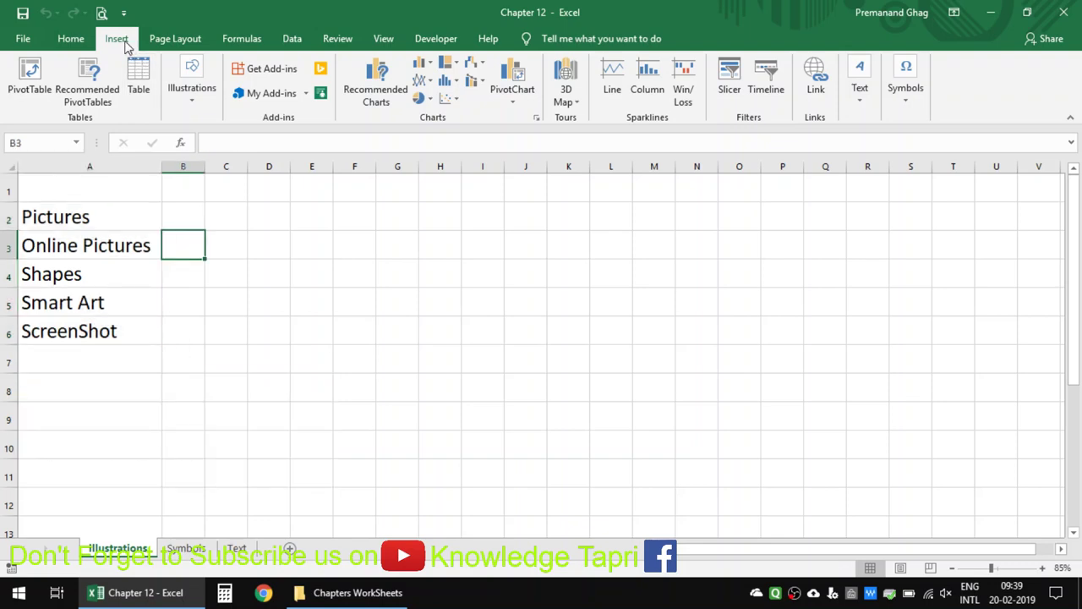
click(187, 102)
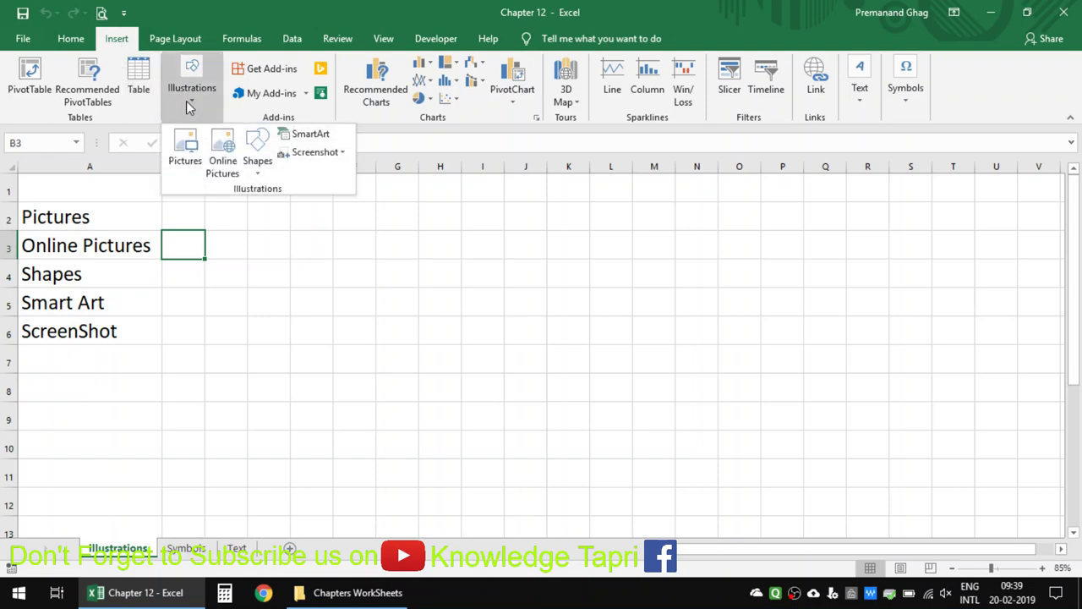
click(188, 145)
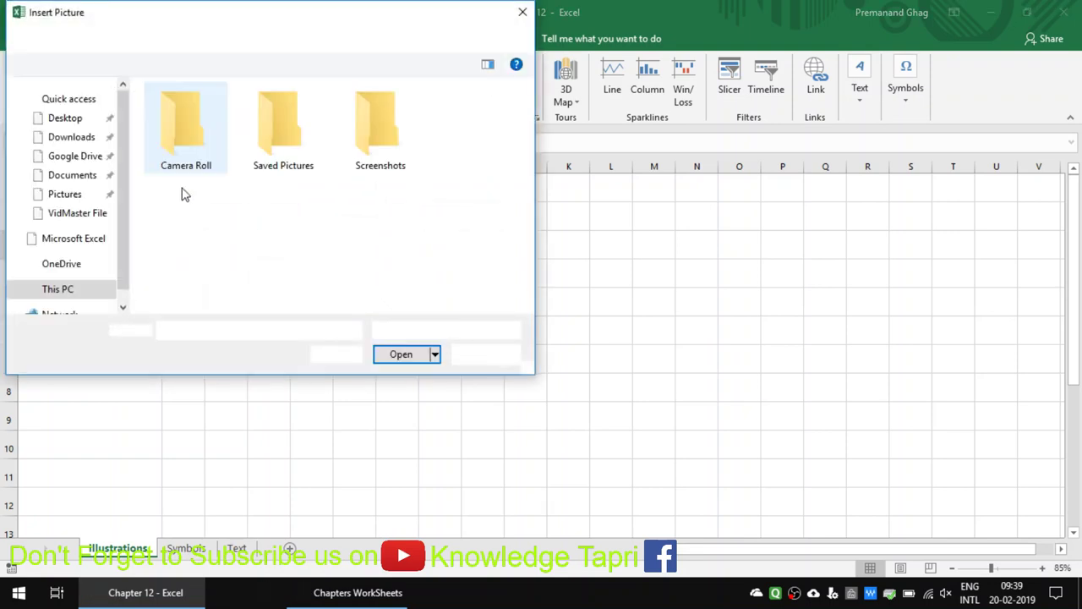
mouse_move(224, 17)
mouse_down()
mouse_move(402, 59)
mouse_move(411, 40)
mouse_up()
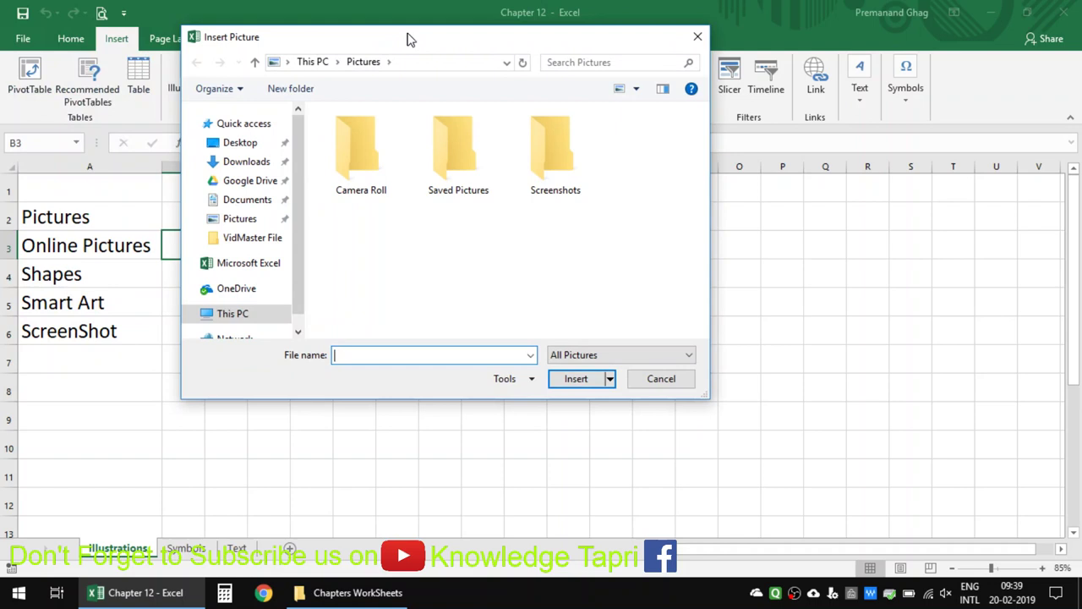
click(257, 165)
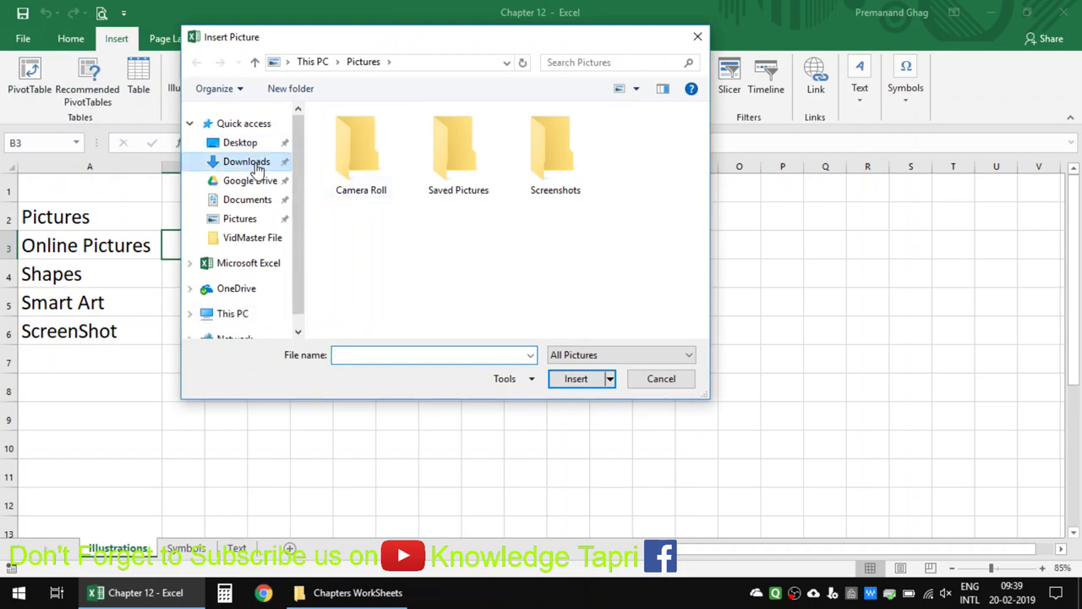
scroll(572, 264, down, 2)
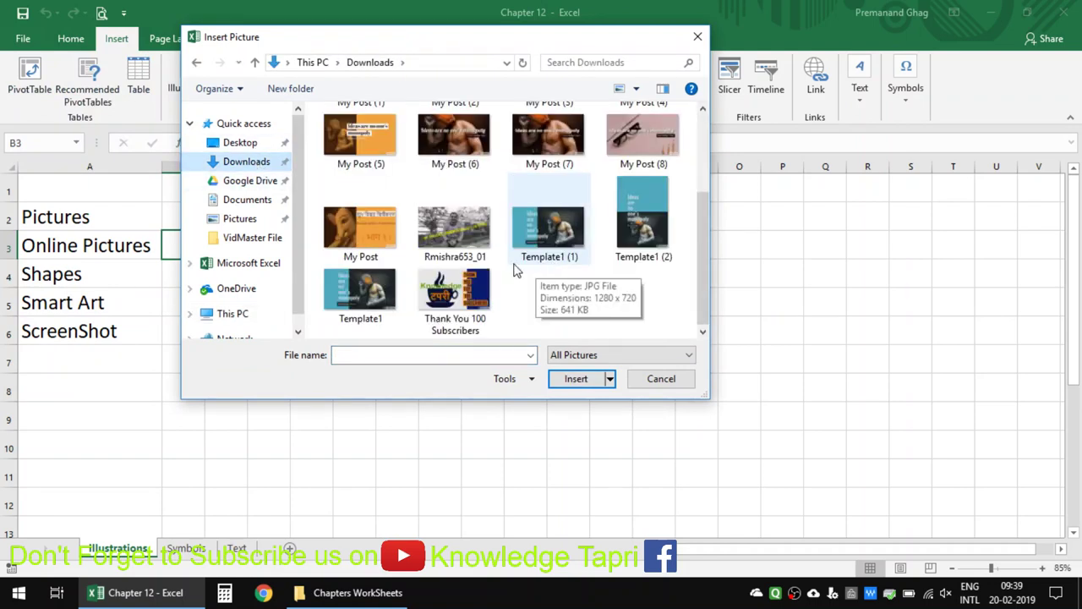
click(465, 295)
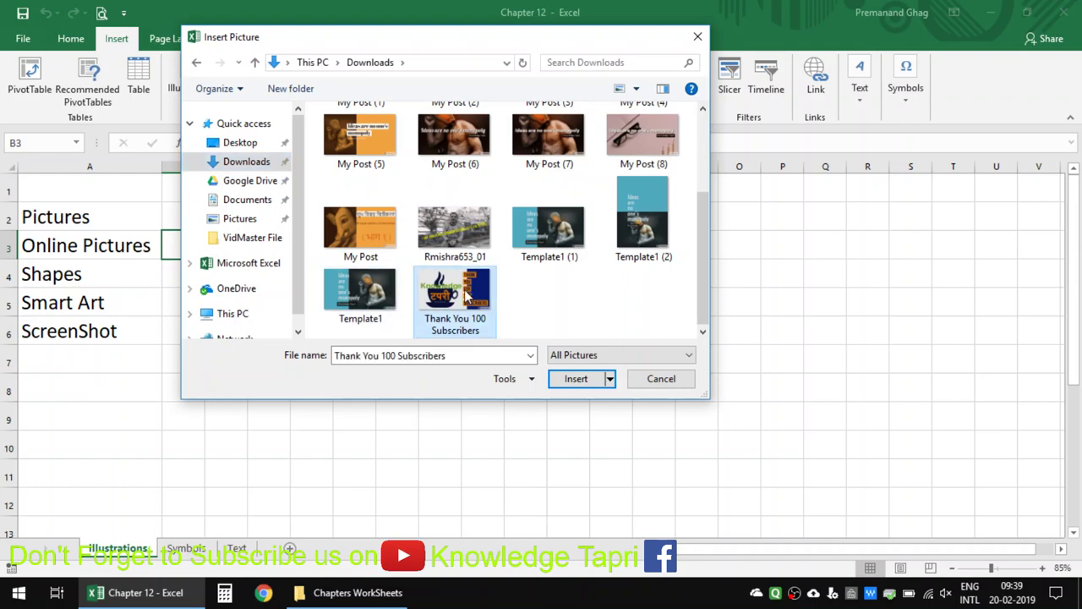
click(580, 385)
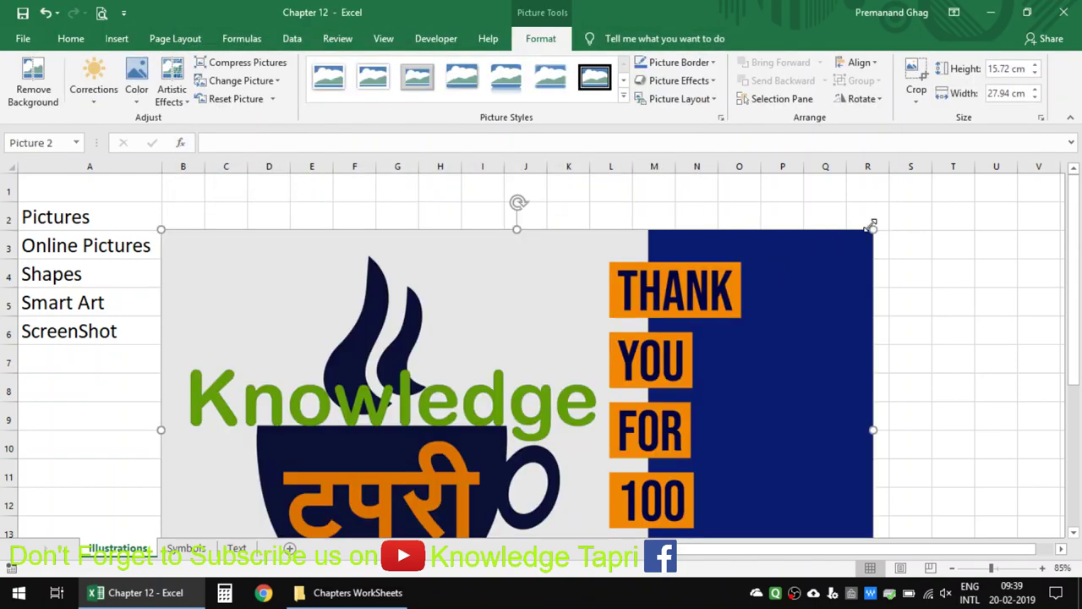
Shrink the picture over columns C–M and try removing its background
drag(871, 231, 563, 399)
drag(404, 479, 478, 298)
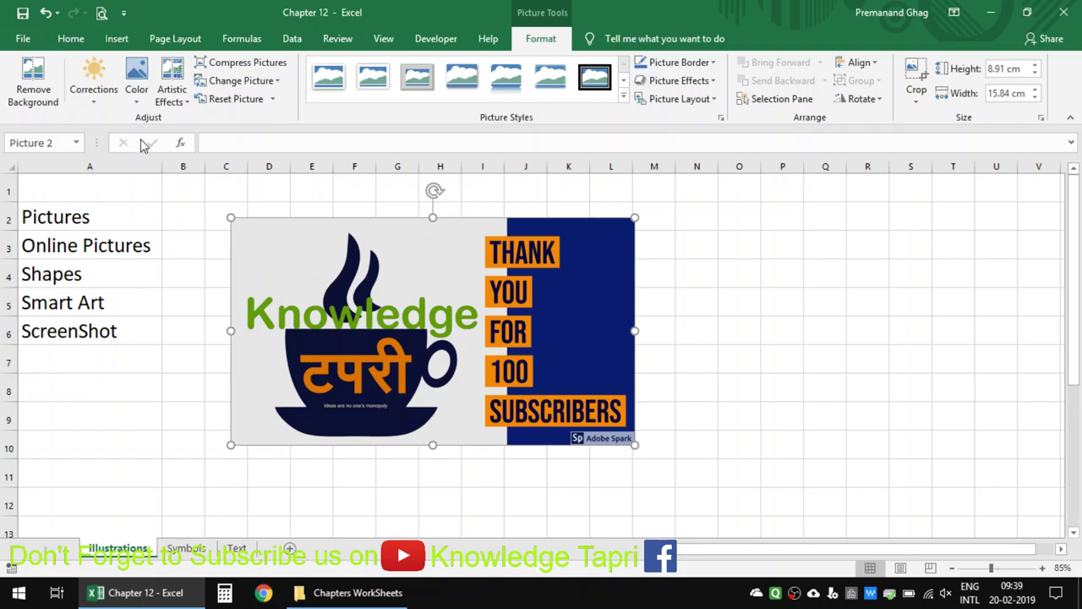
click(34, 89)
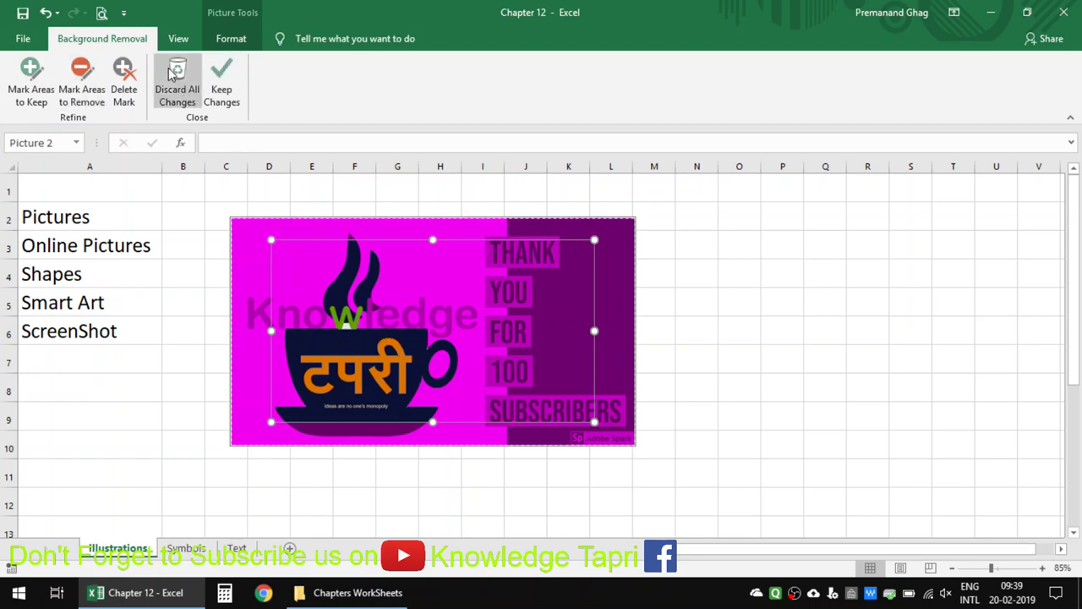
click(226, 42)
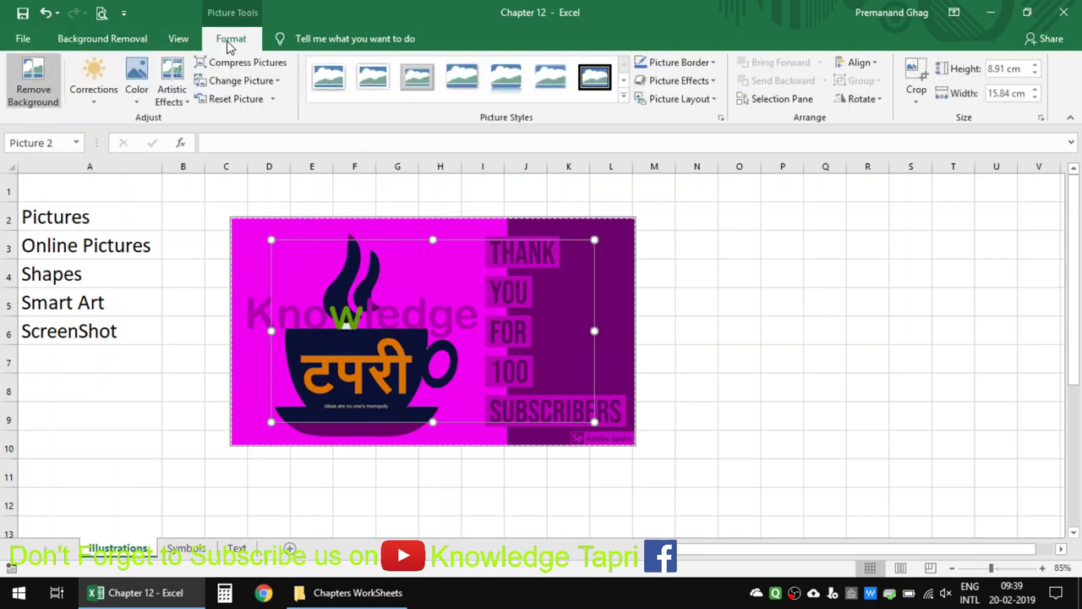
click(94, 105)
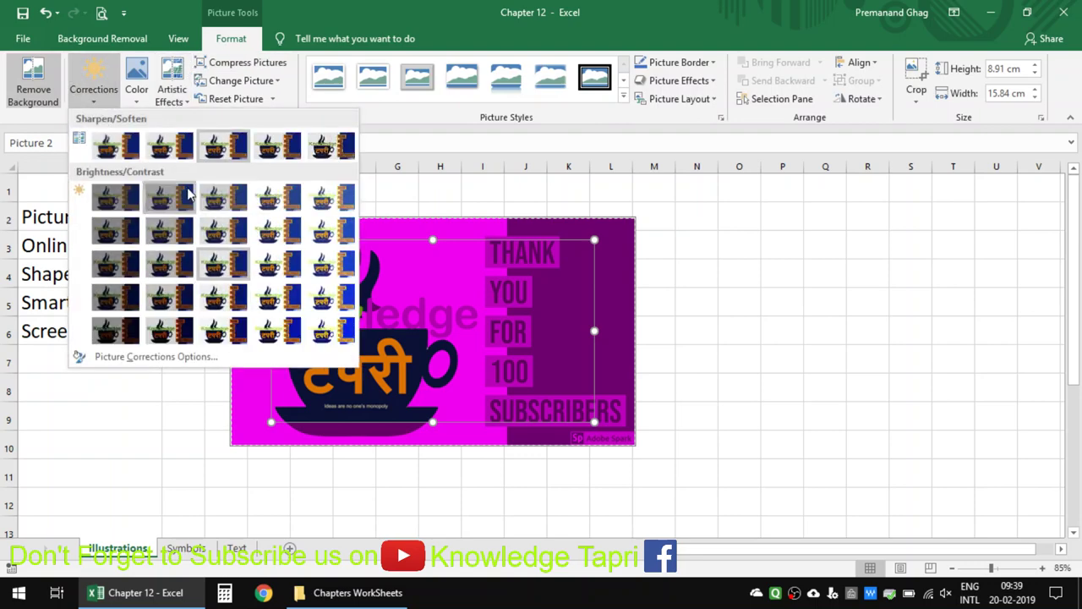
click(236, 232)
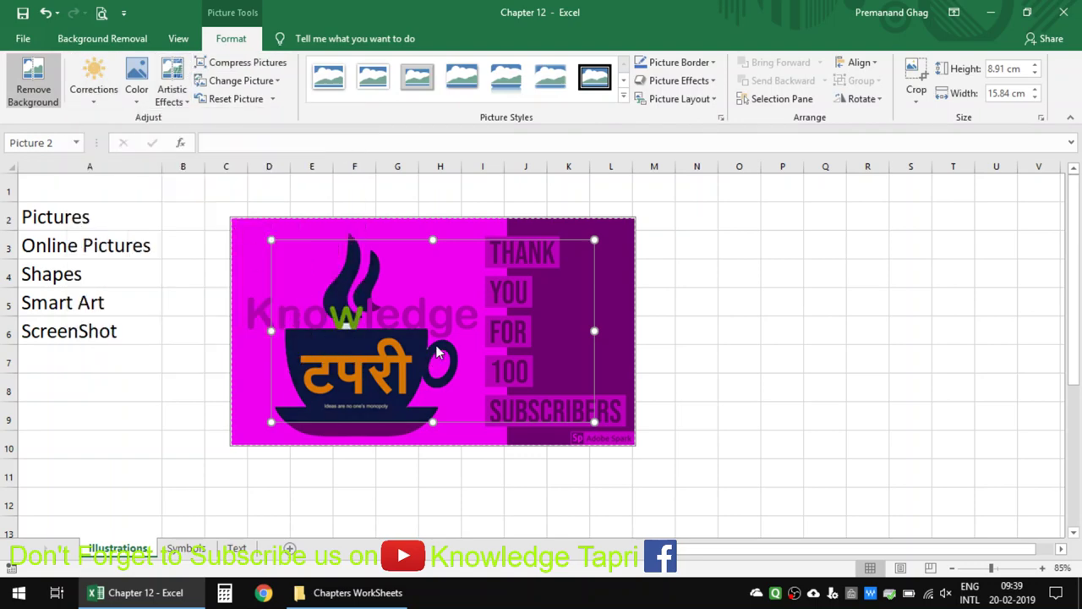
click(640, 315)
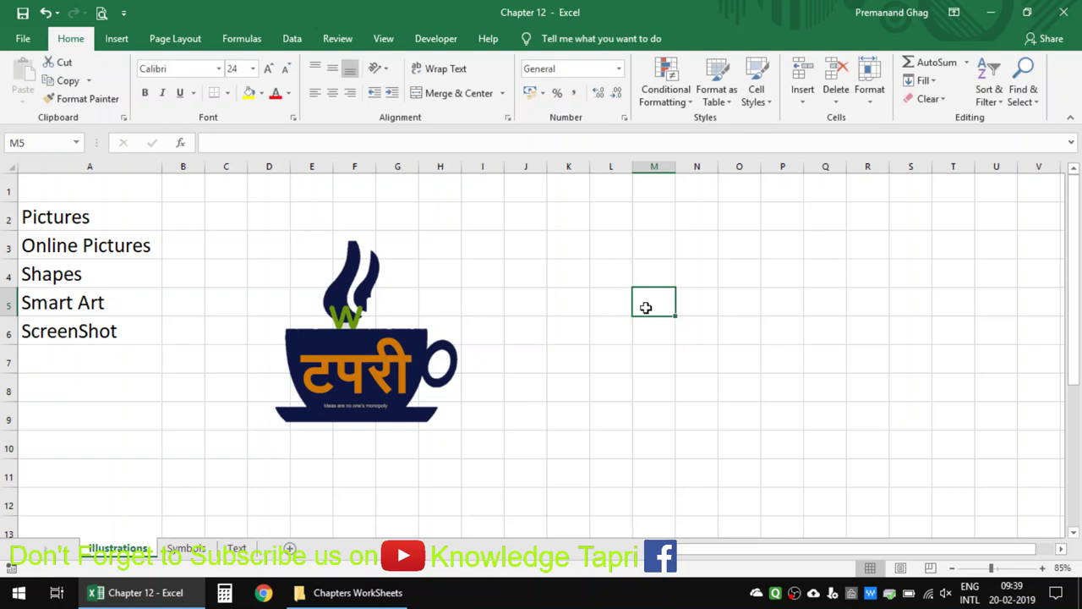
Discard the background removal so the picture keeps its original background
click(318, 367)
key(alt+j)
key(p)
key(e)
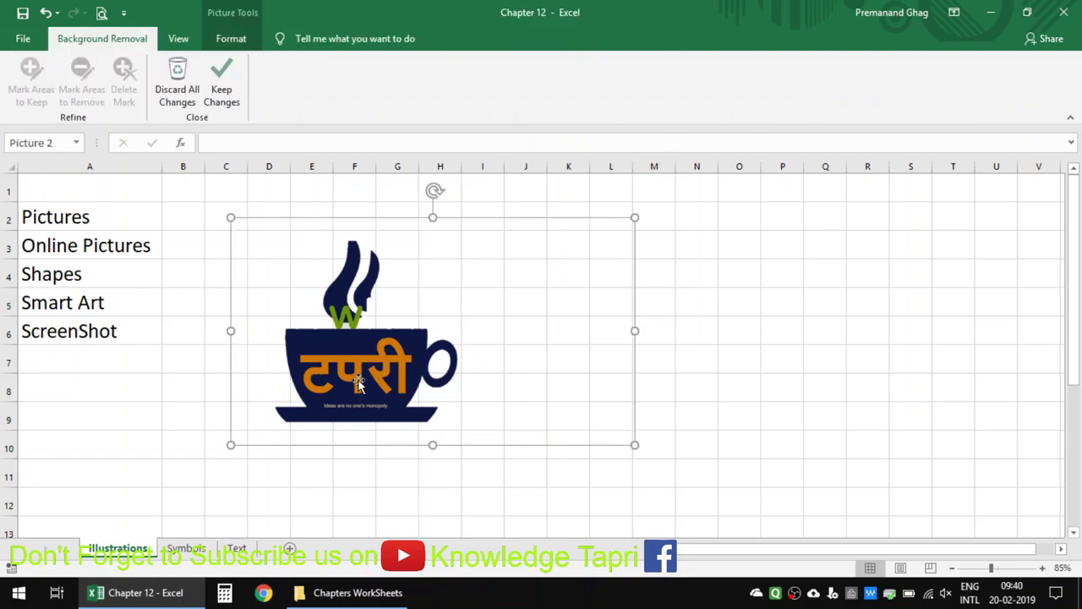
key(Escape)
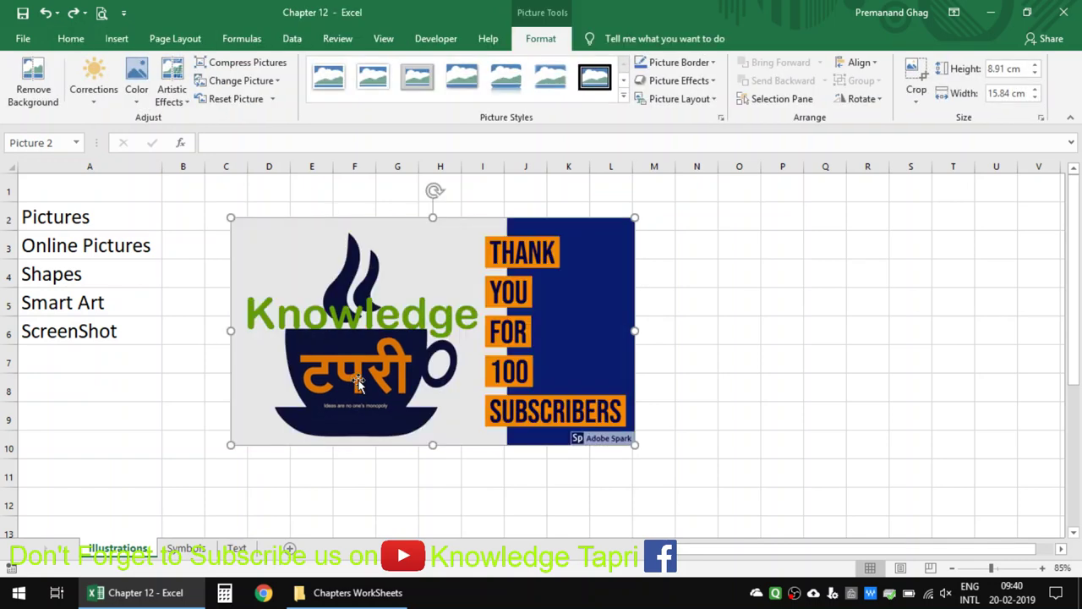
click(93, 84)
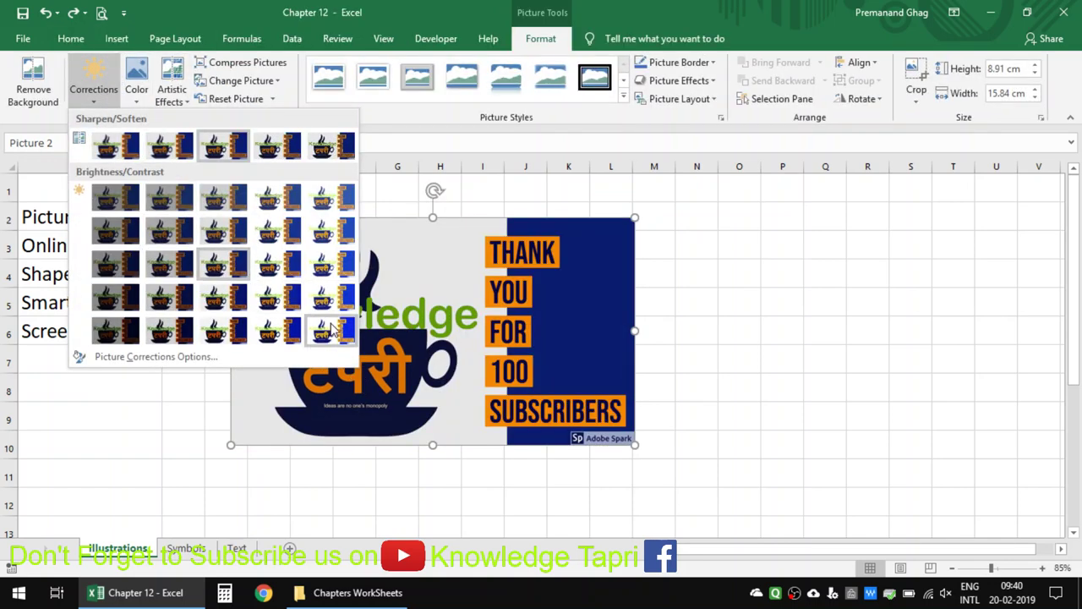
Apply a high brightness/contrast preset, previewing Color and Artistic Effects without applying them
key(Escape)
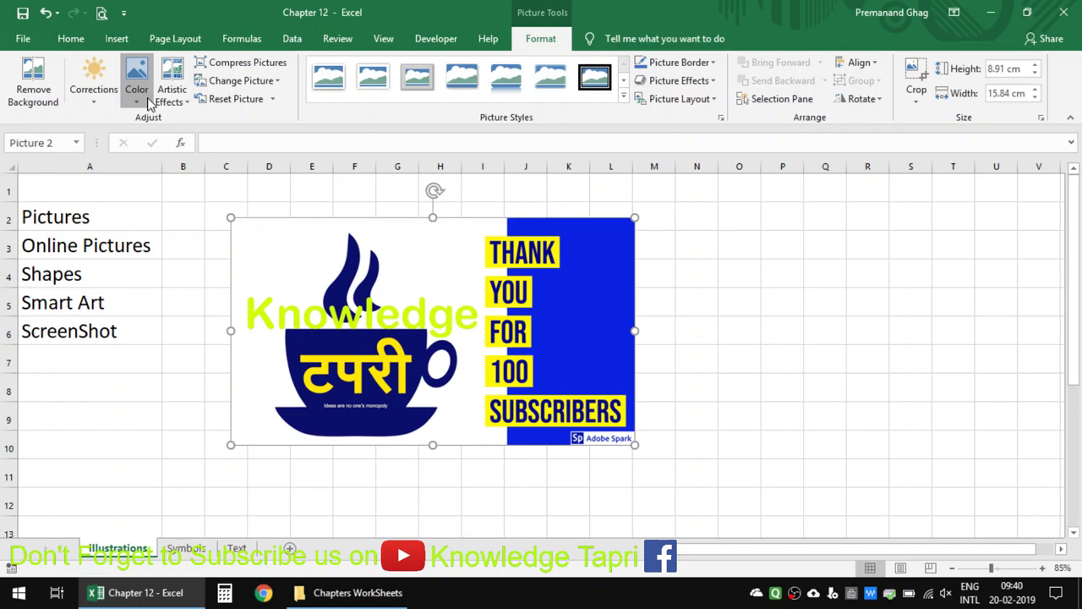
click(137, 91)
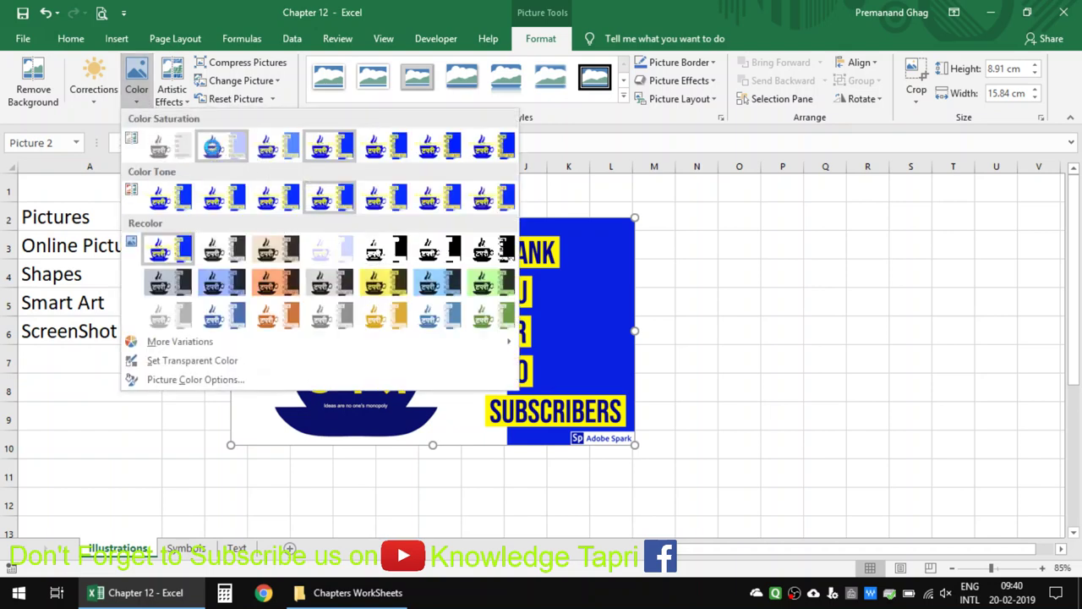
click(487, 202)
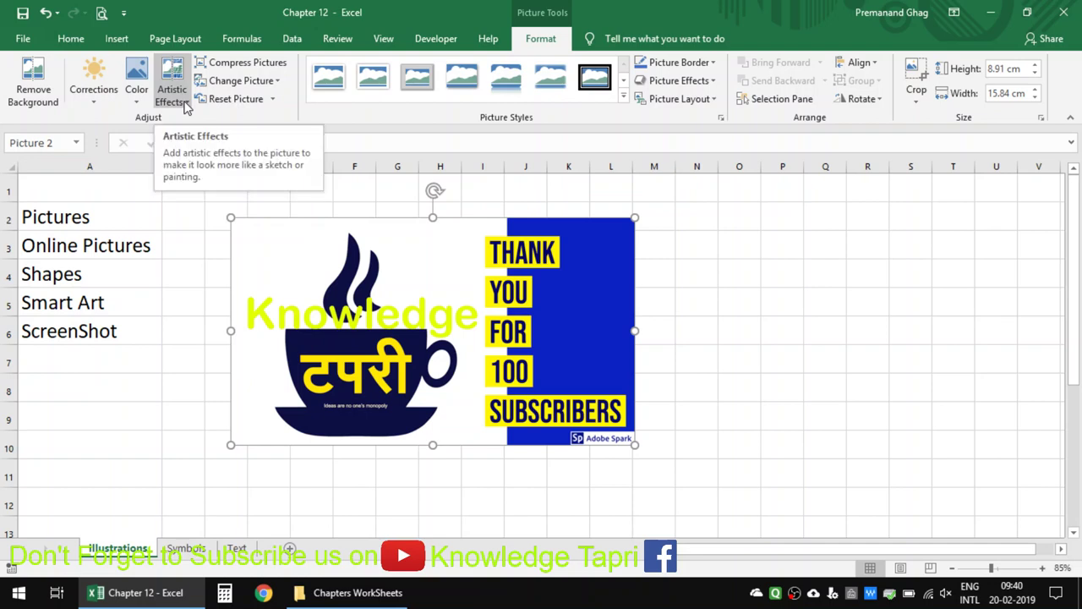
click(172, 93)
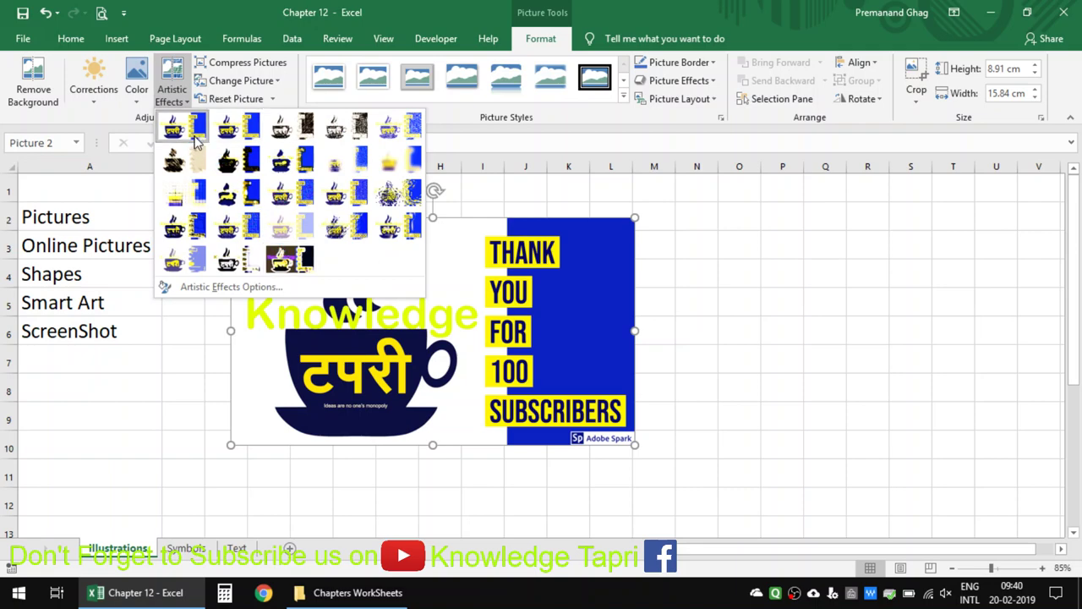
click(195, 141)
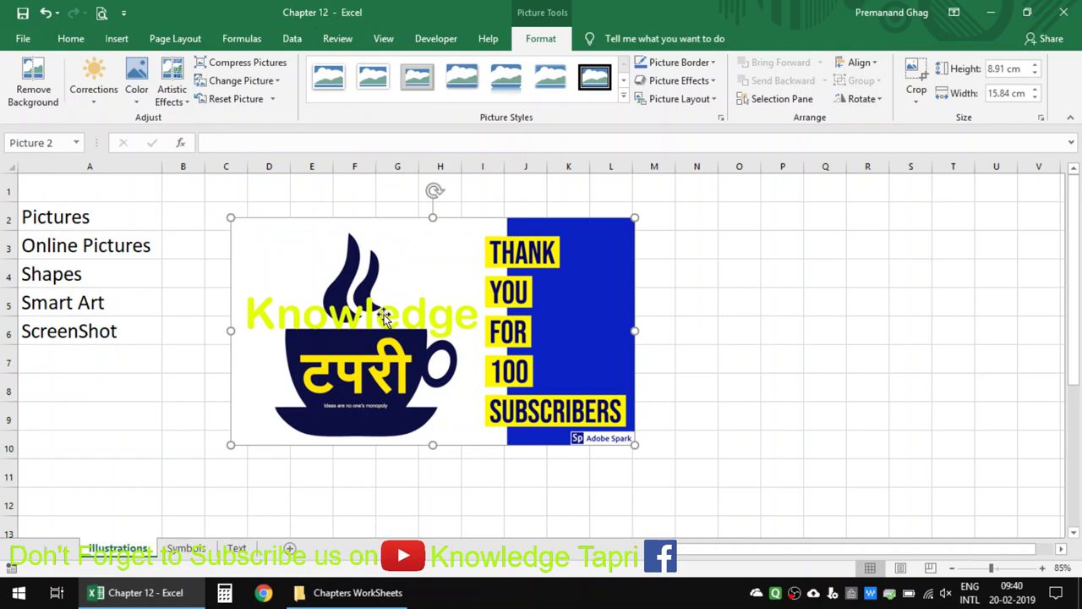
Try several picture styles, then settle on the rounded-corner style for the Thank You picture
click(624, 98)
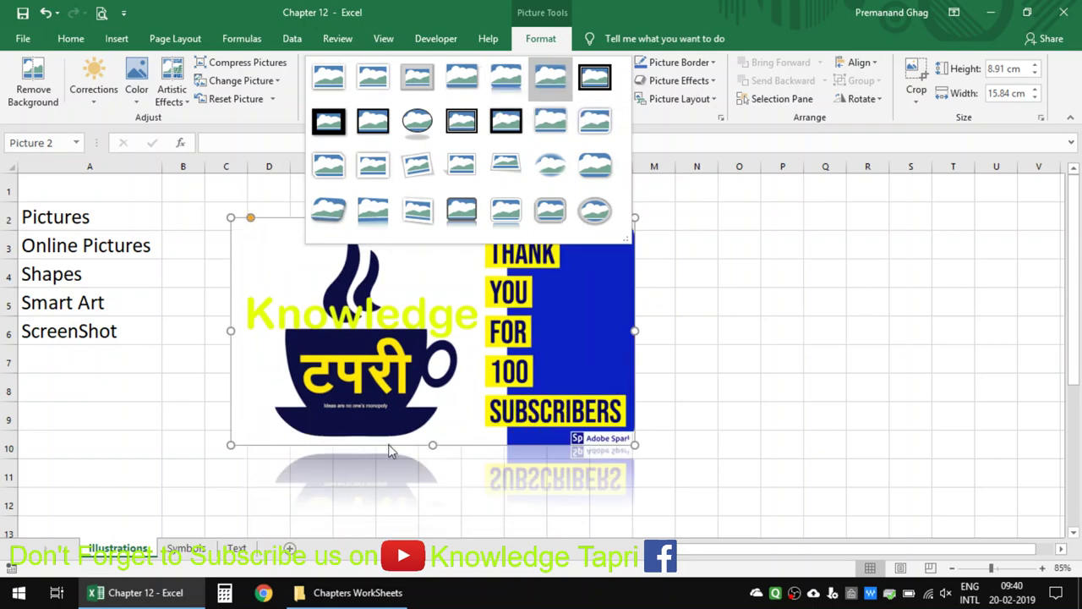
click(506, 77)
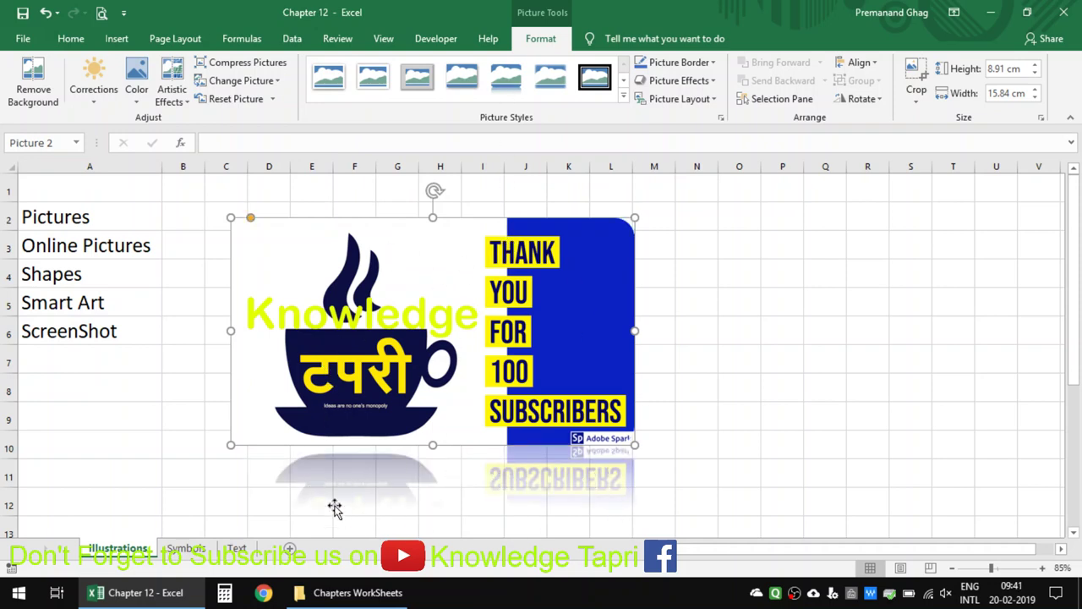
click(590, 85)
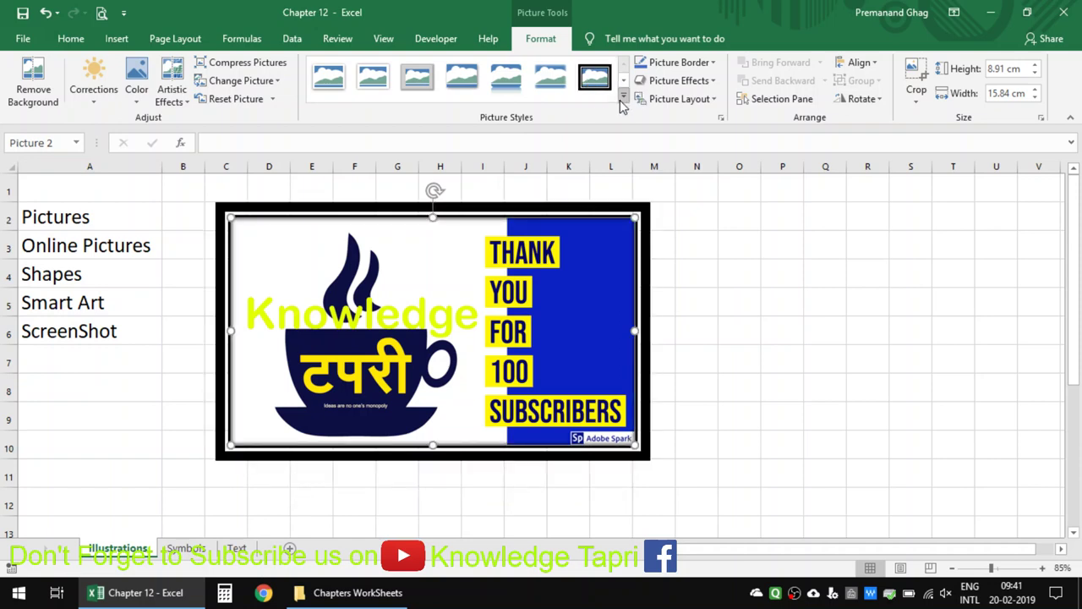
click(623, 99)
click(505, 127)
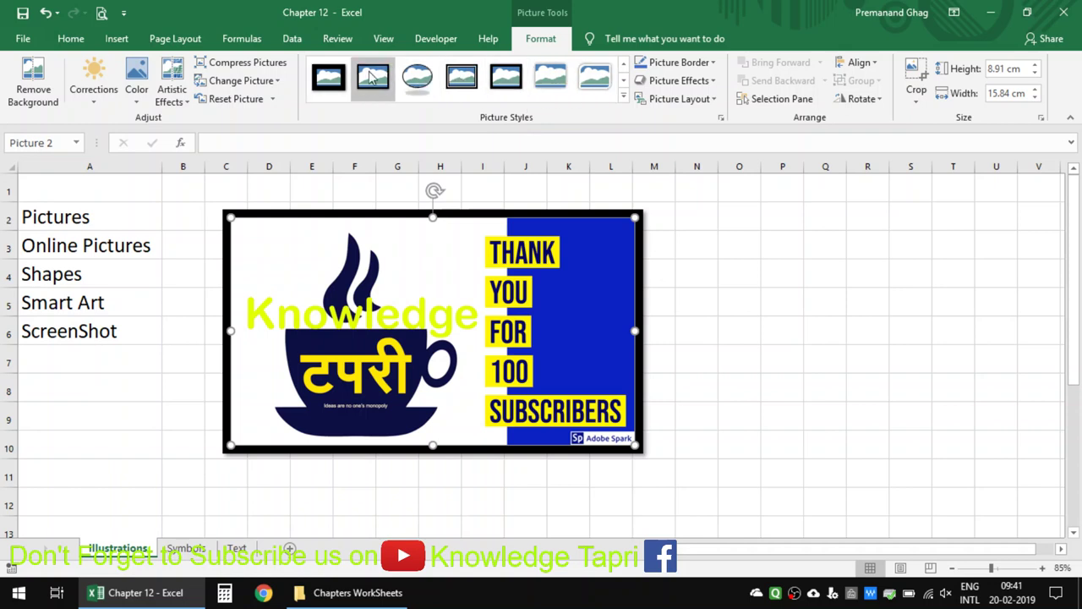
click(624, 98)
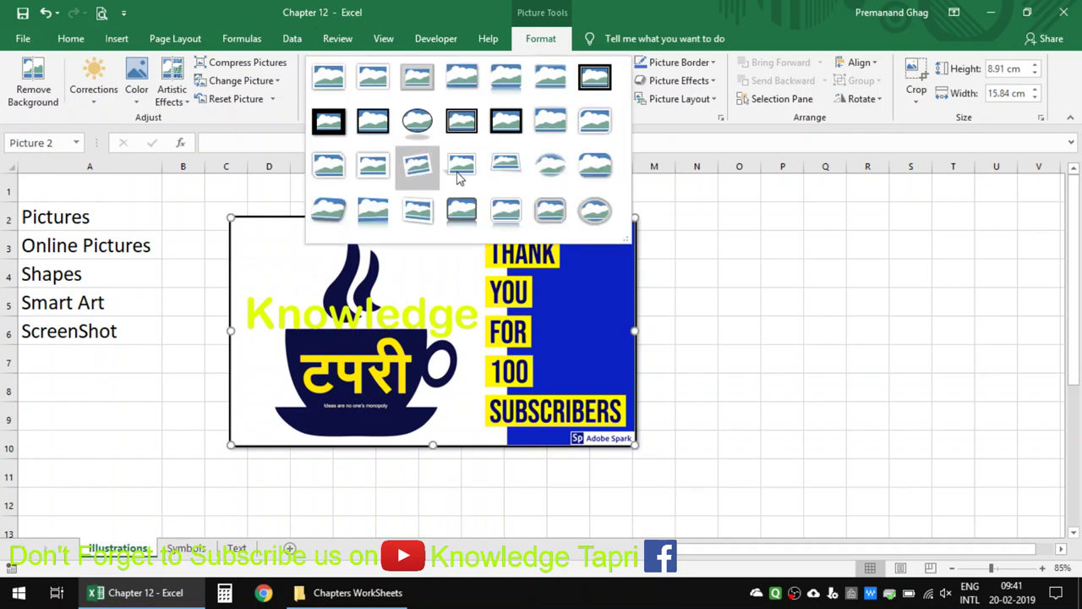
click(556, 171)
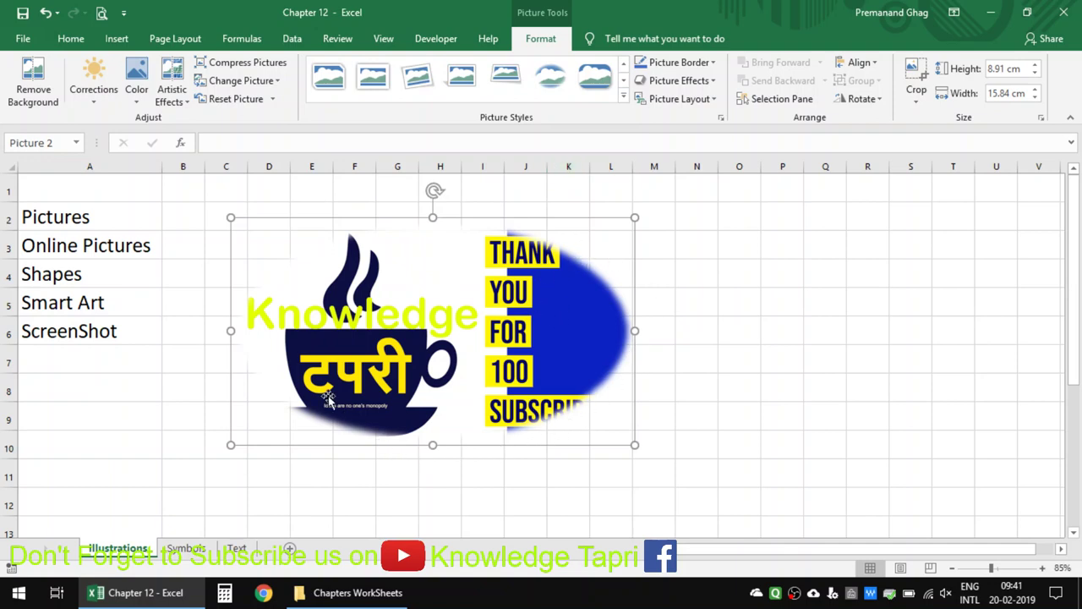
click(603, 80)
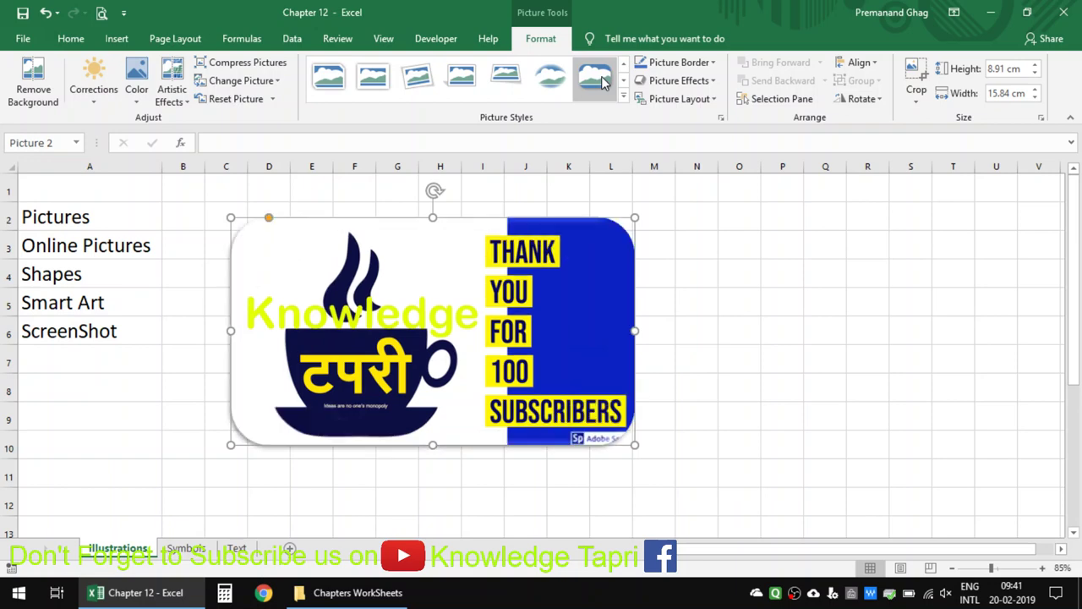
click(624, 101)
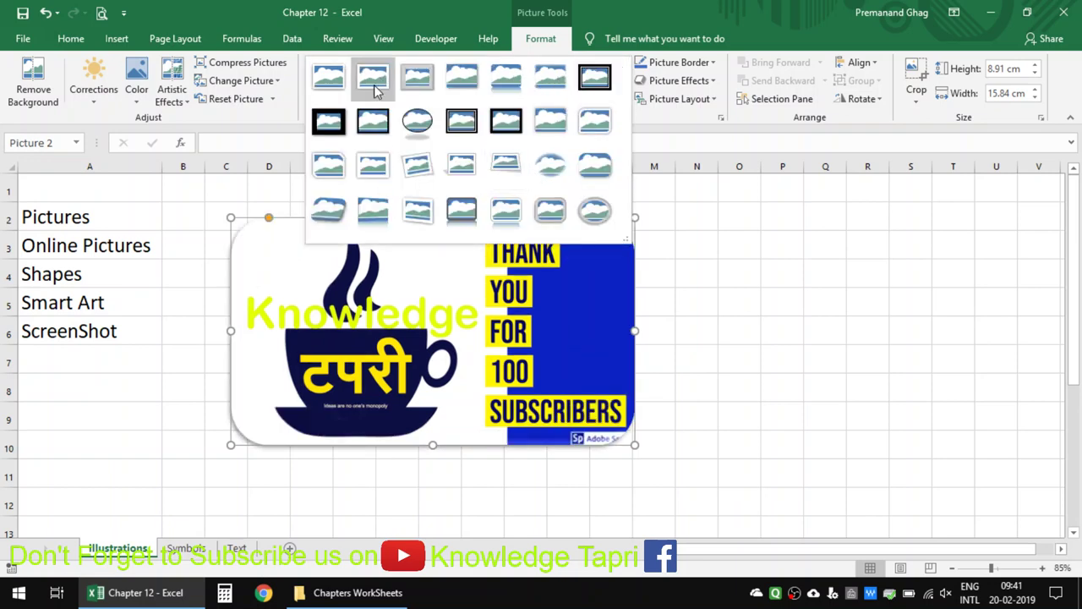
click(670, 218)
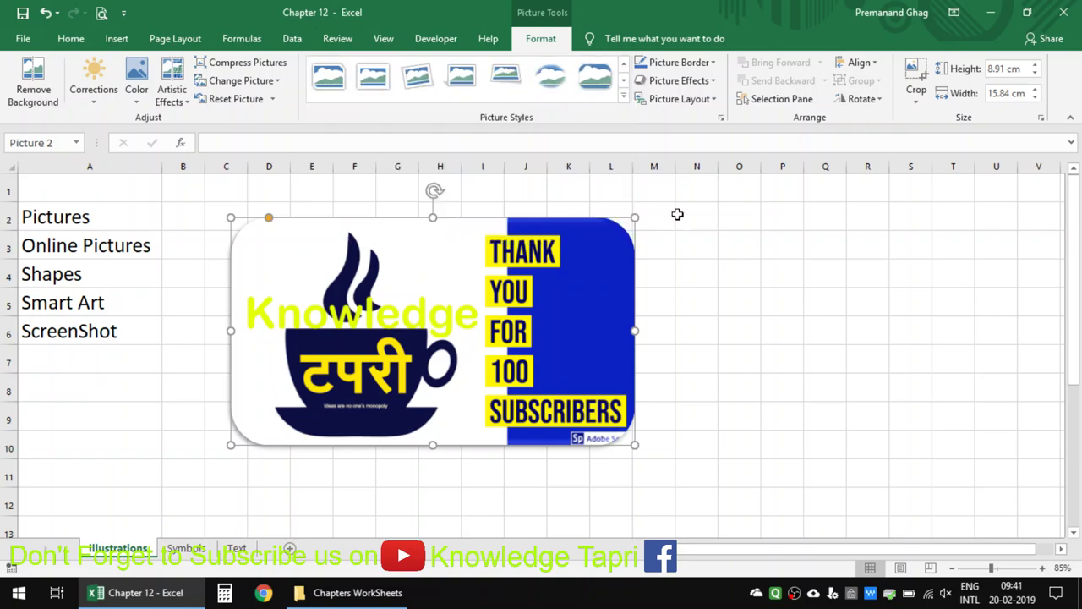
Give the picture an Automatic picture border
click(713, 65)
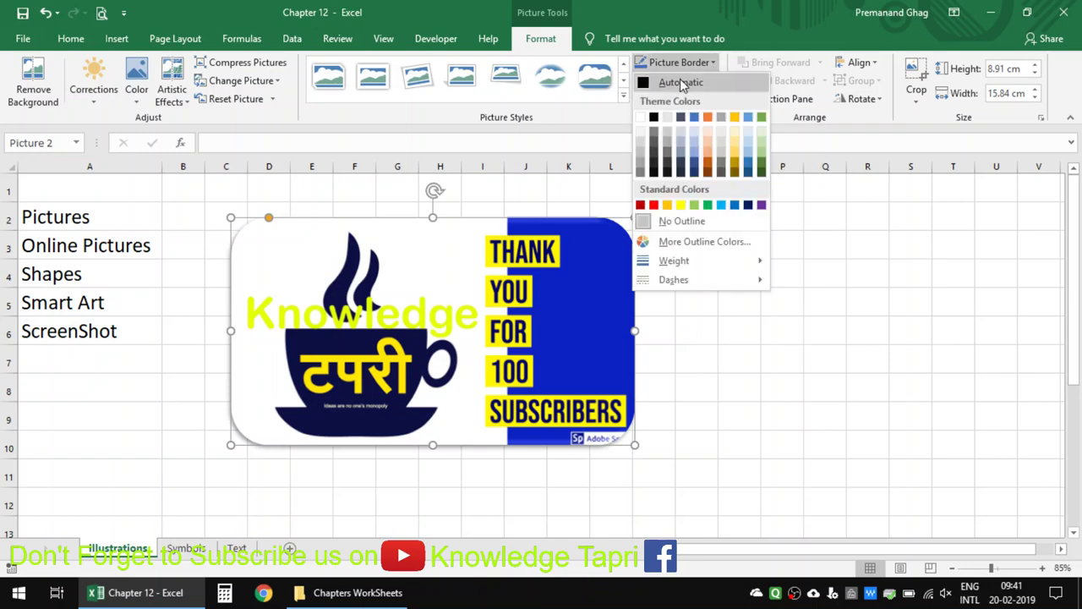
click(682, 83)
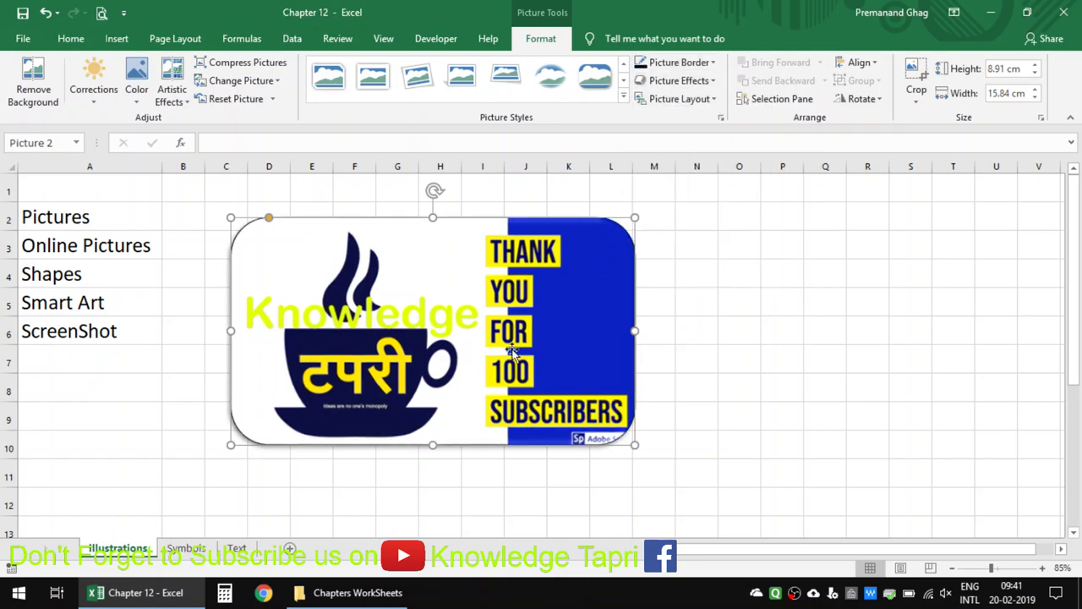
click(851, 310)
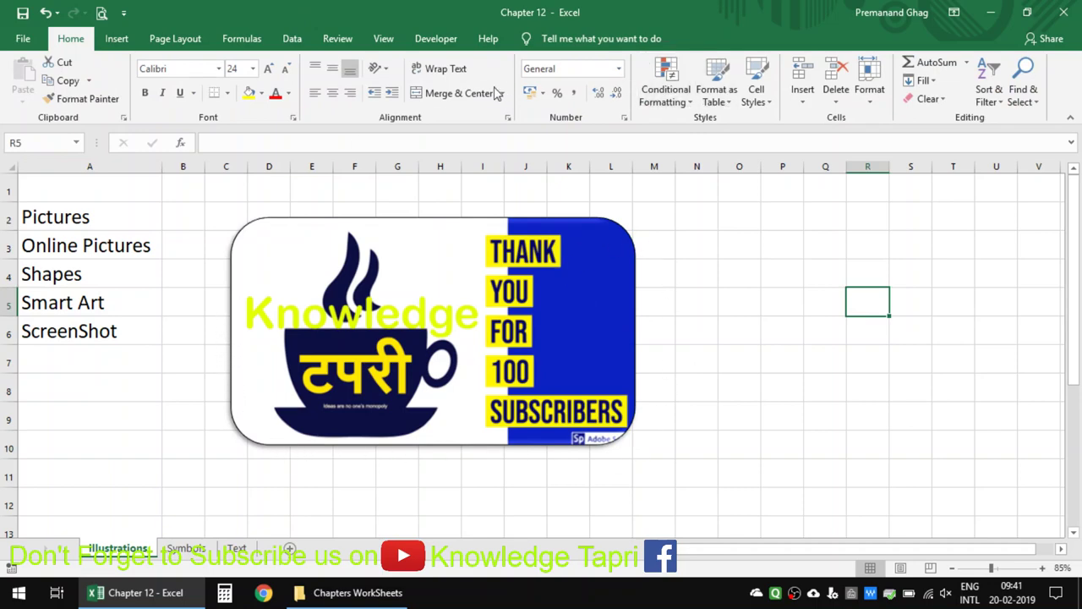
Apply the Preset 2 picture effect to the logo picture
click(448, 311)
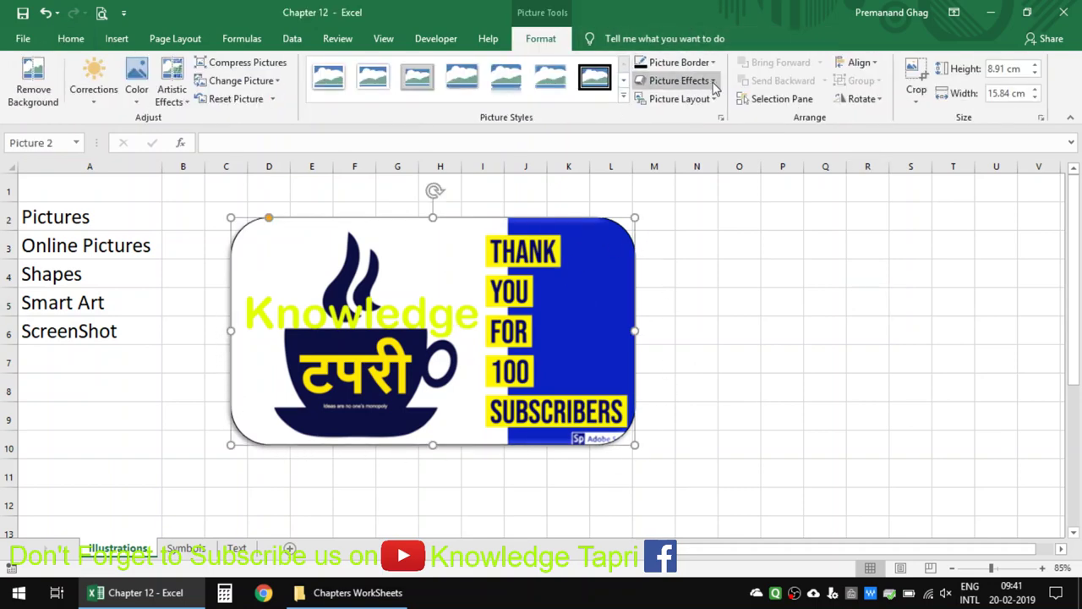
click(715, 84)
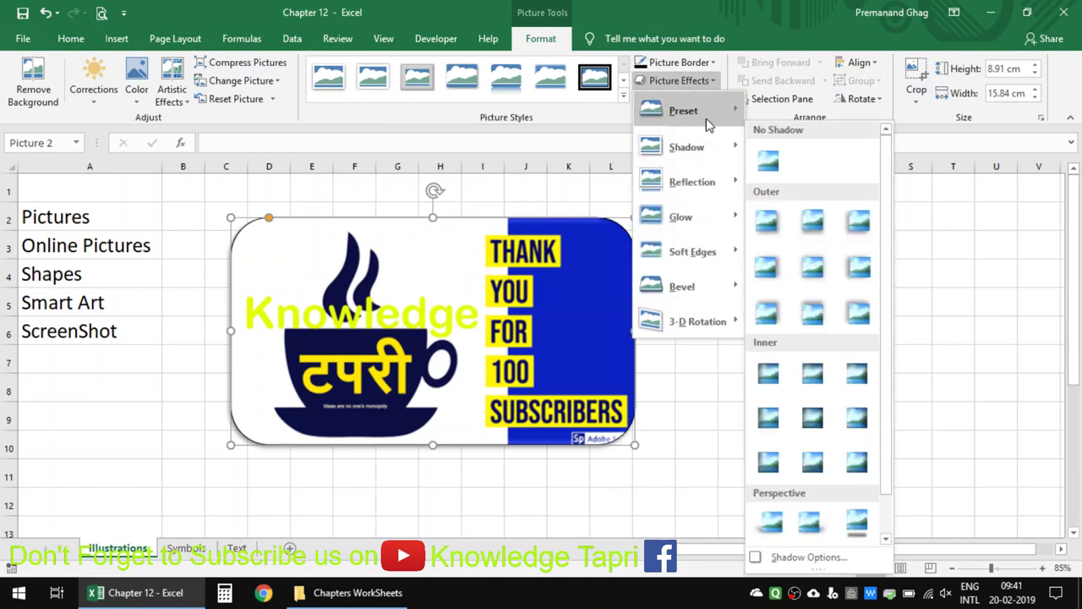
mouse_move(684, 111)
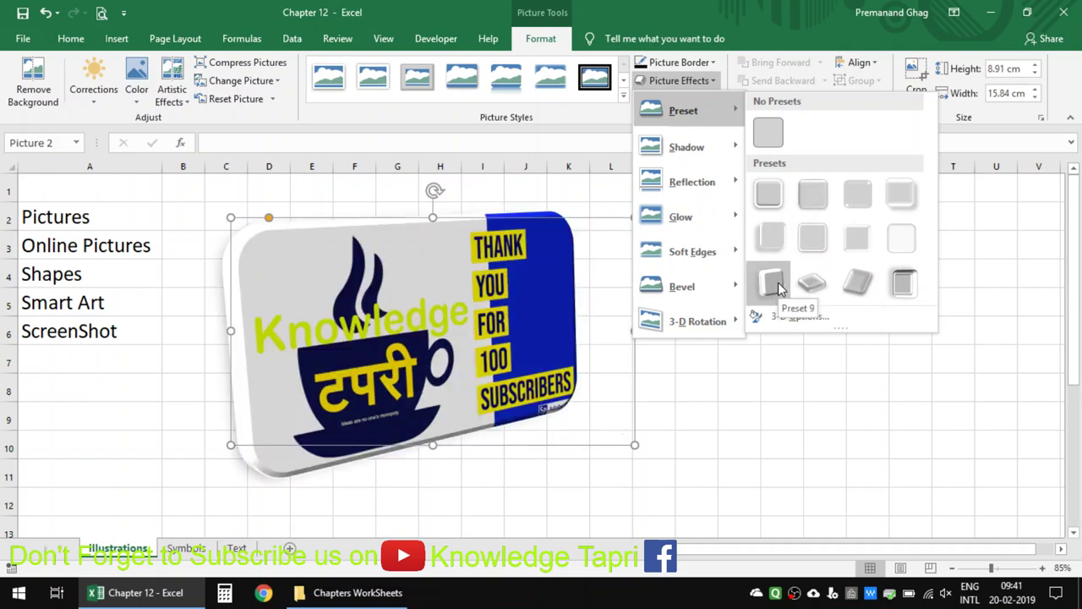
click(815, 202)
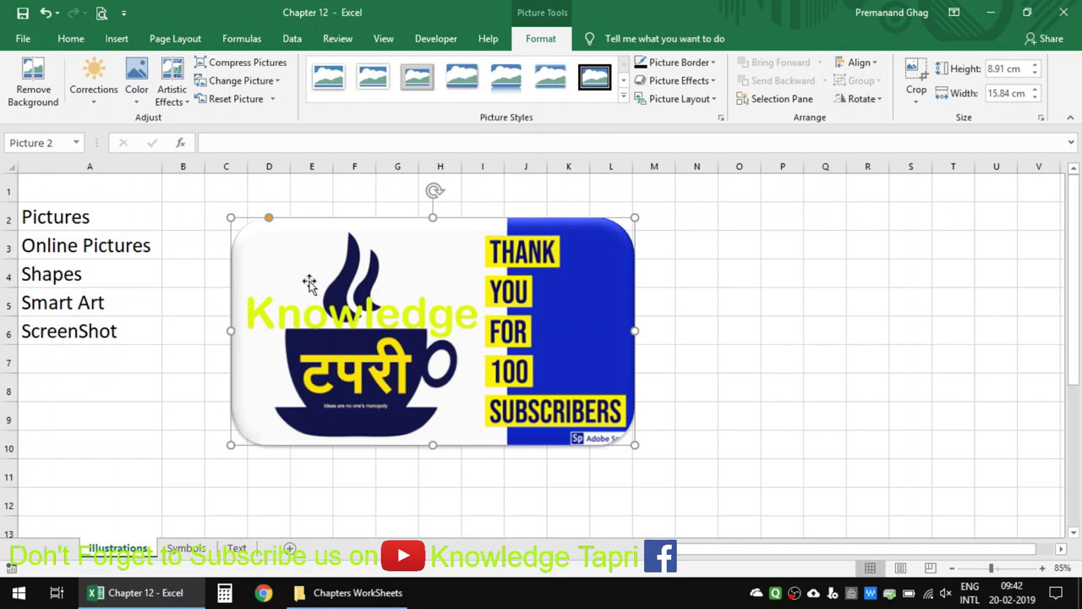
click(140, 247)
Browse the Online Pictures Bing search, then close it without inserting anything
click(210, 215)
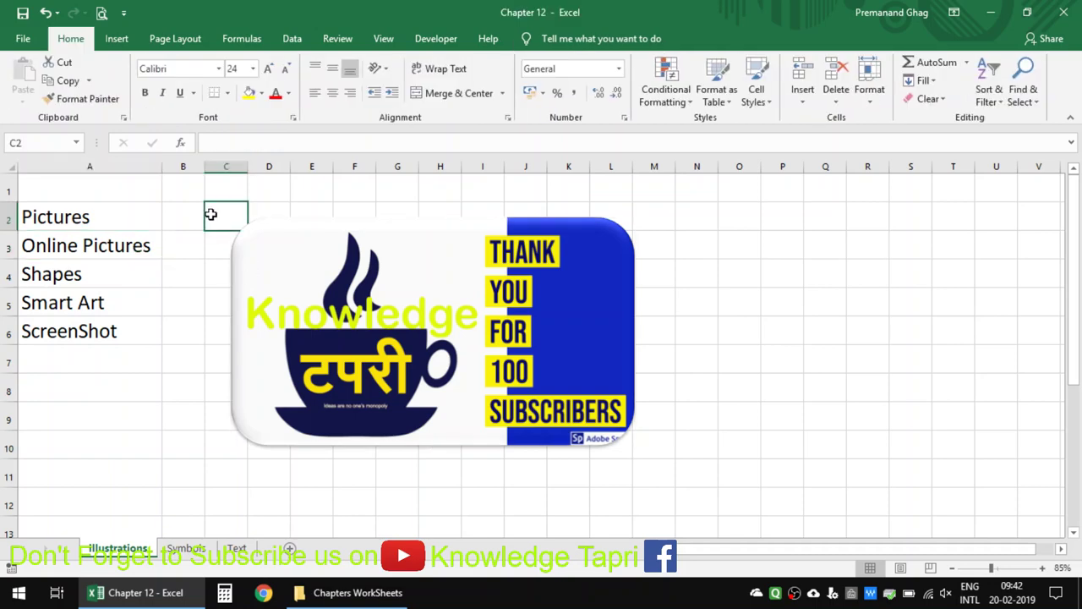
click(119, 41)
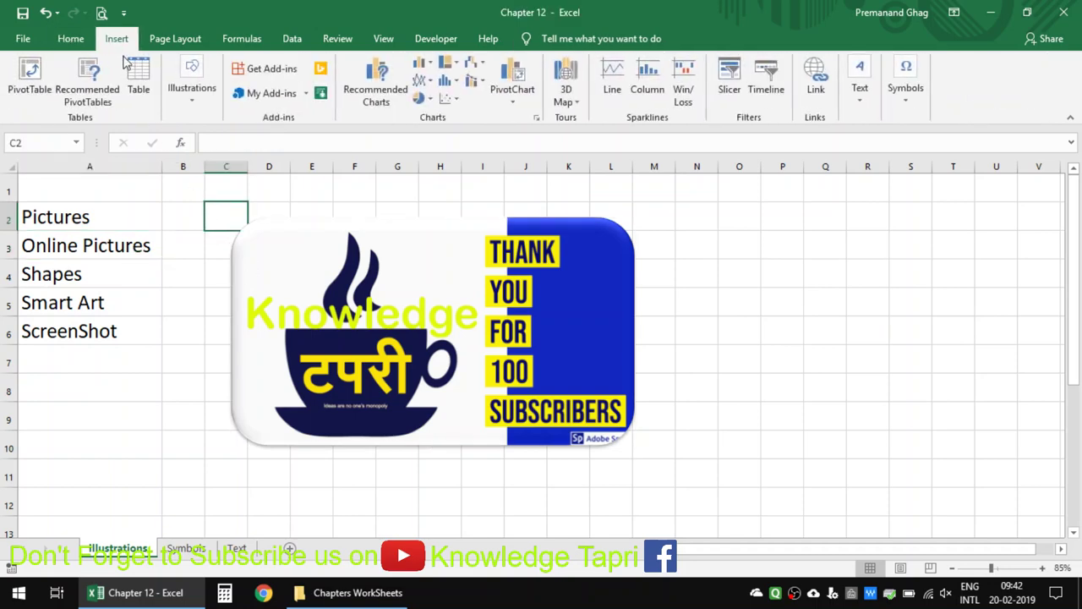
click(200, 103)
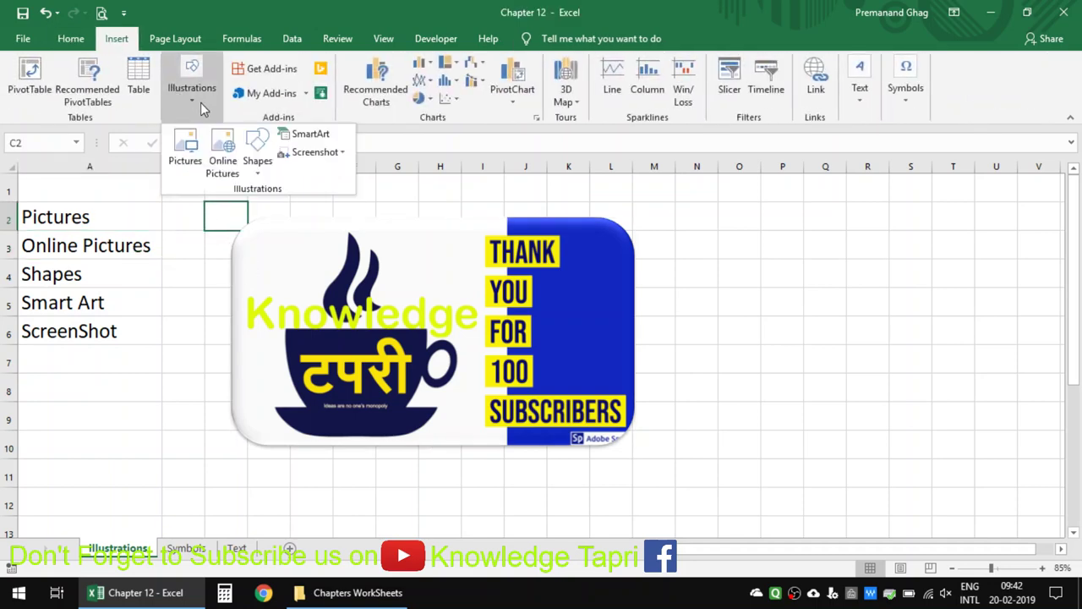
click(222, 151)
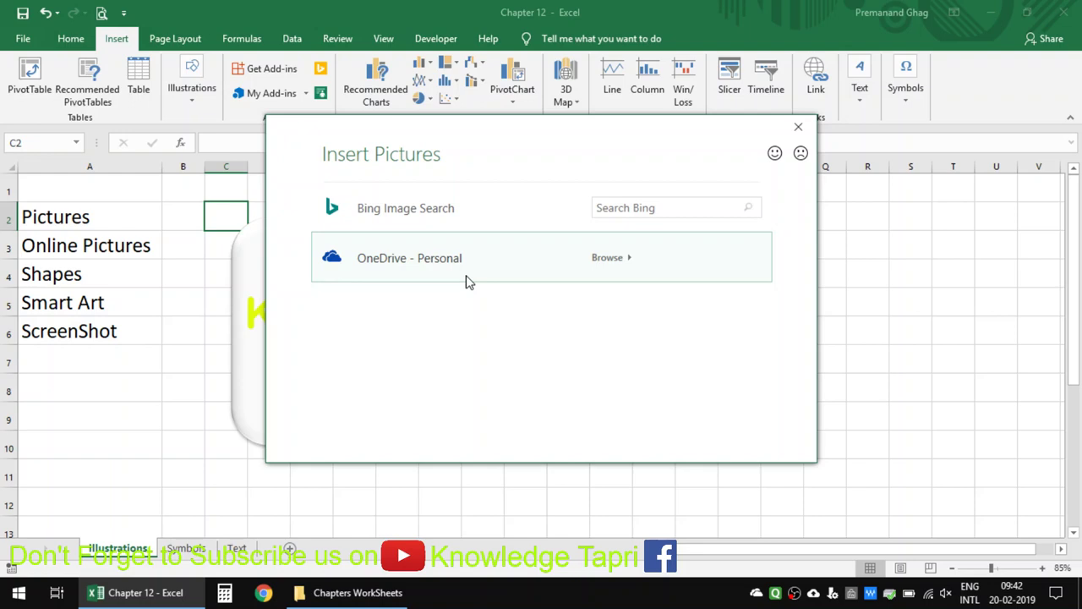
click(668, 207)
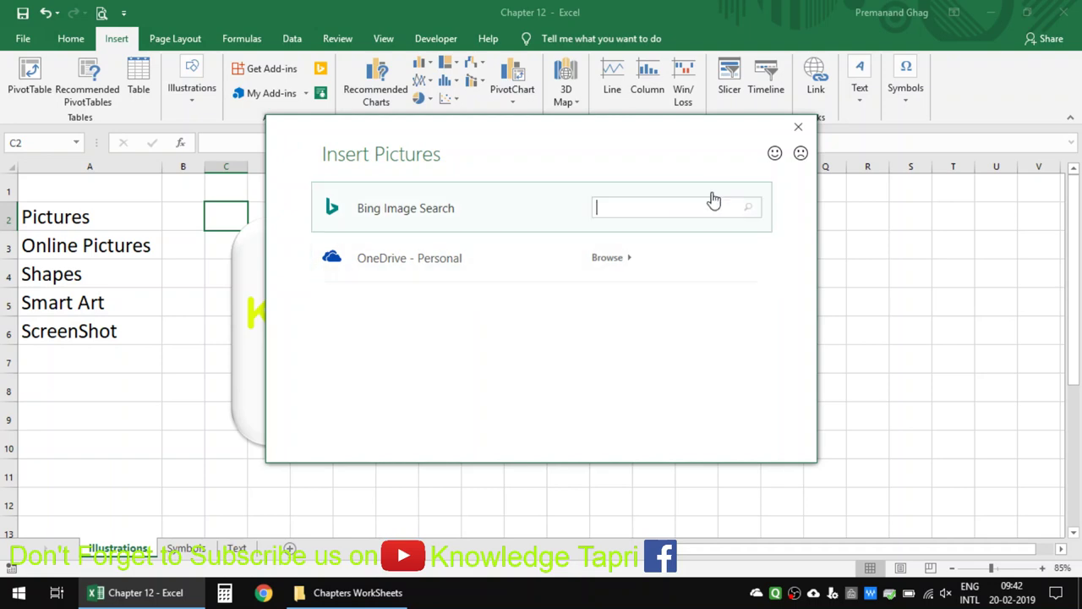
click(798, 126)
click(781, 303)
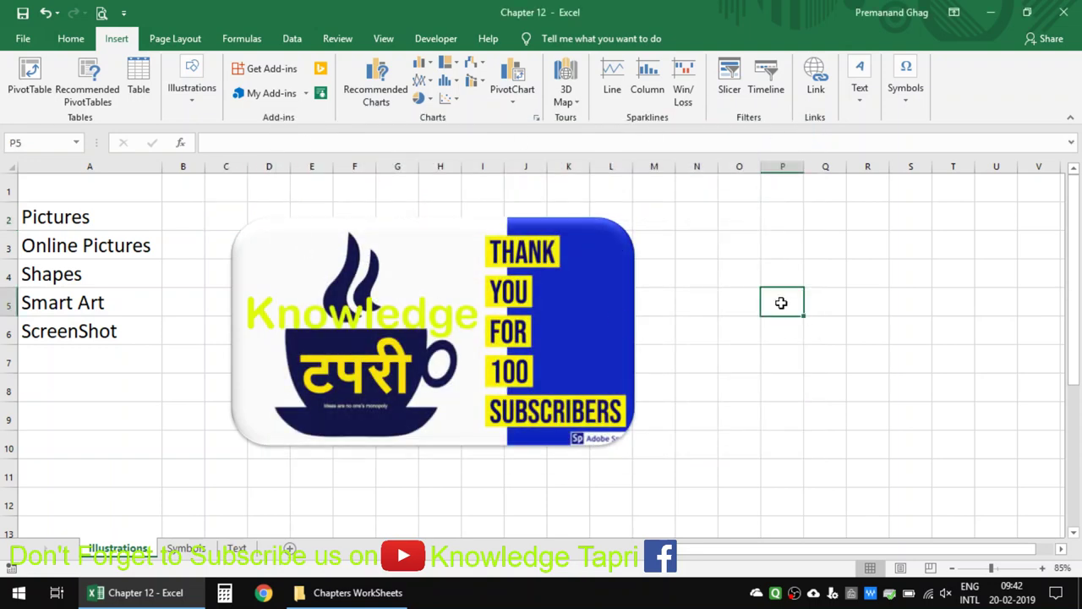
Draw a rectangle shape across columns O–S, rows 2–5, beside the logo
click(191, 106)
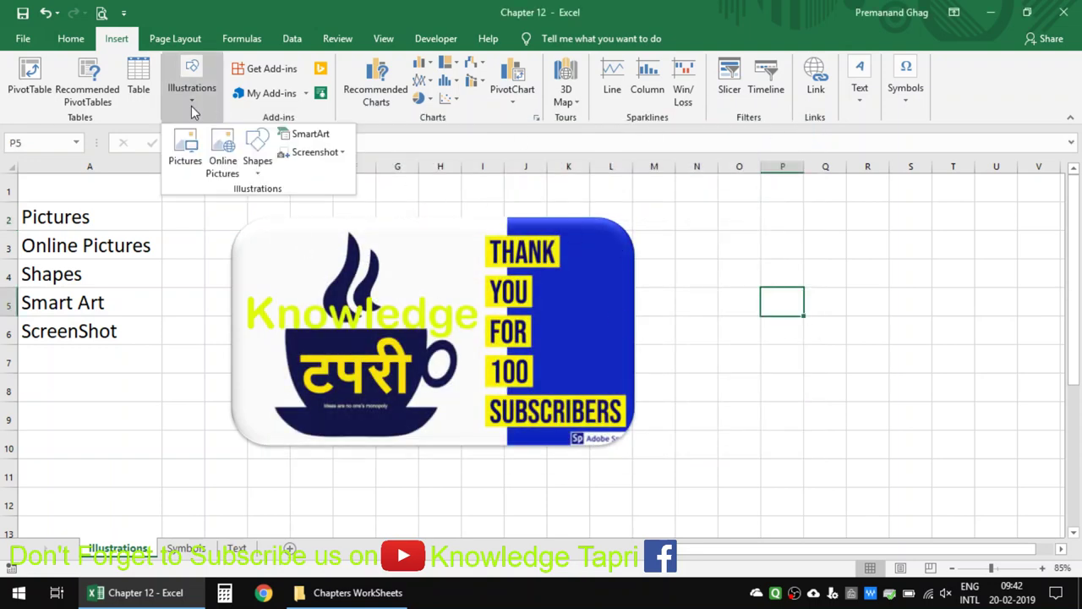
click(273, 172)
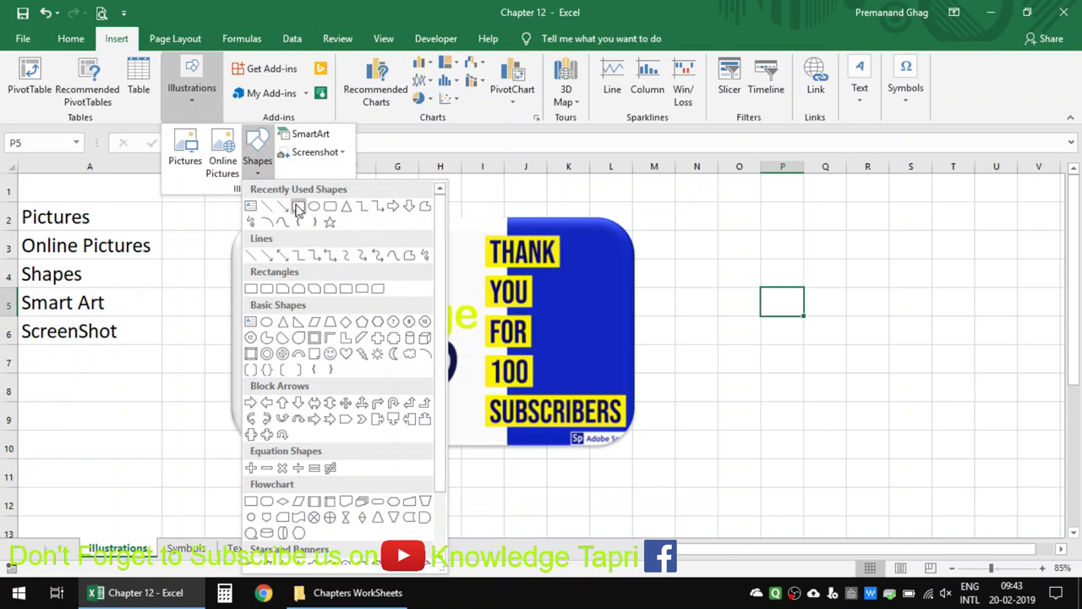
click(298, 207)
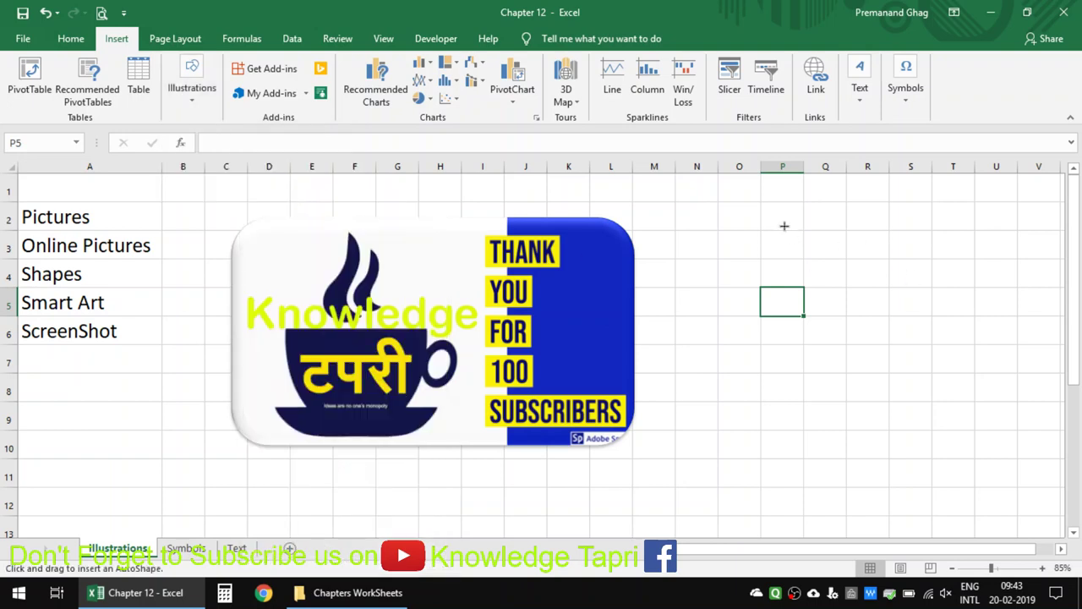
drag(743, 204, 911, 324)
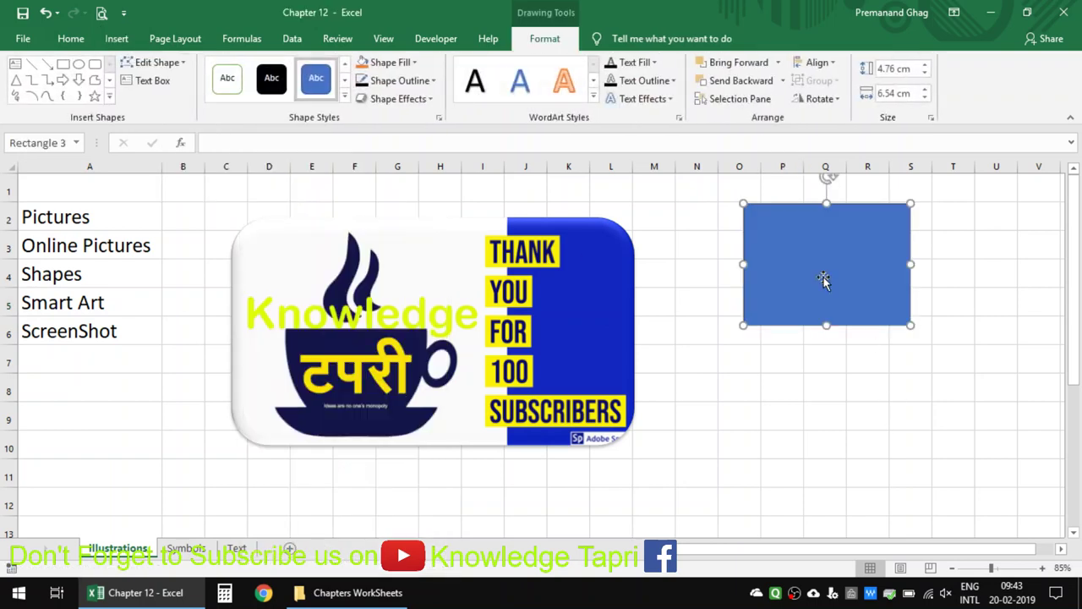
click(344, 96)
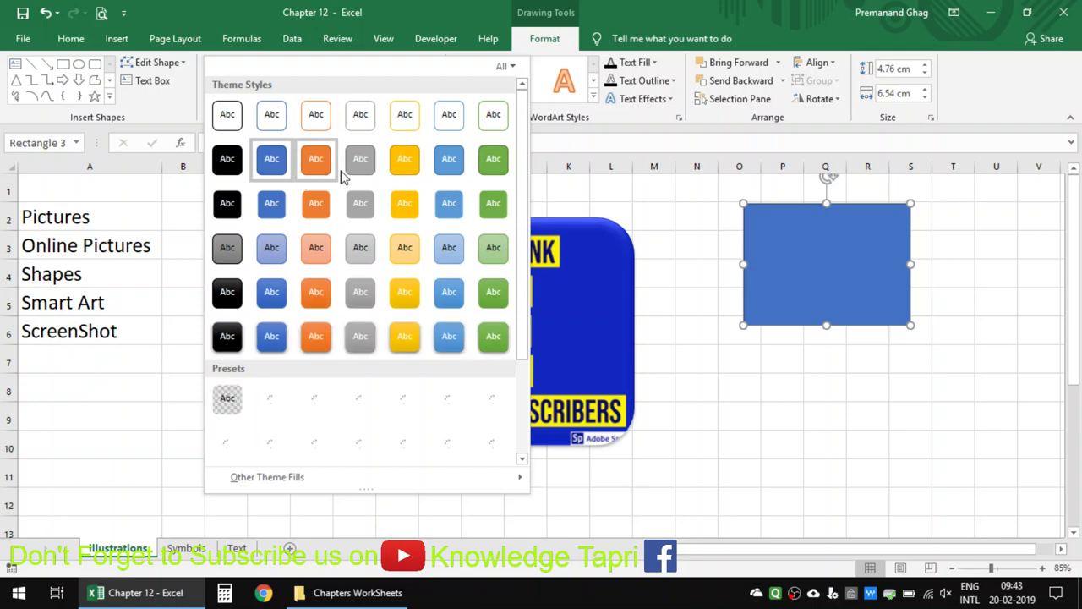
Apply an orange intense shape style to the rectangle
click(602, 178)
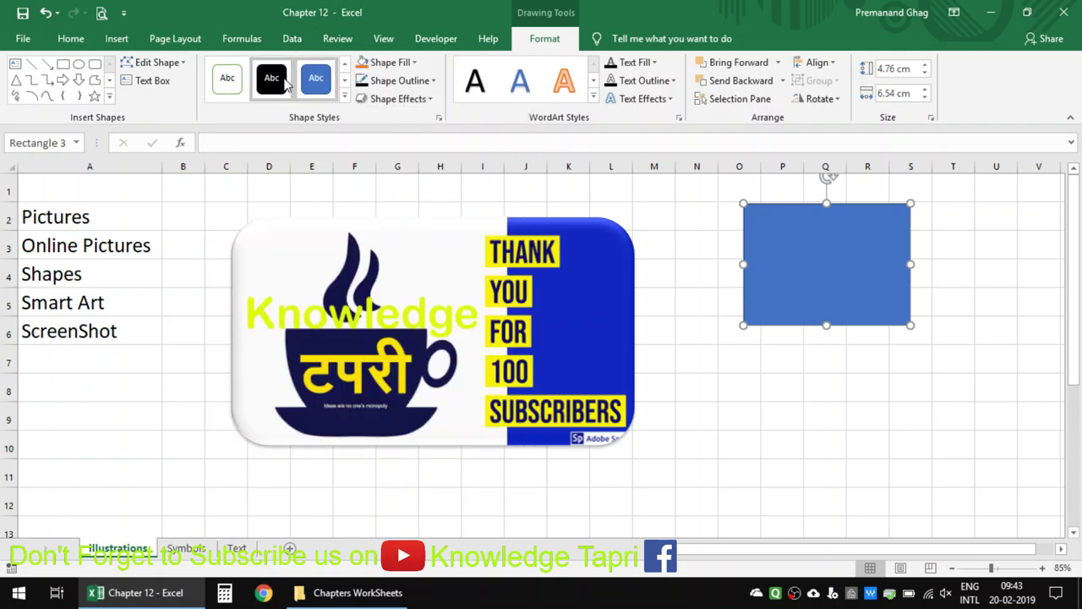
click(344, 96)
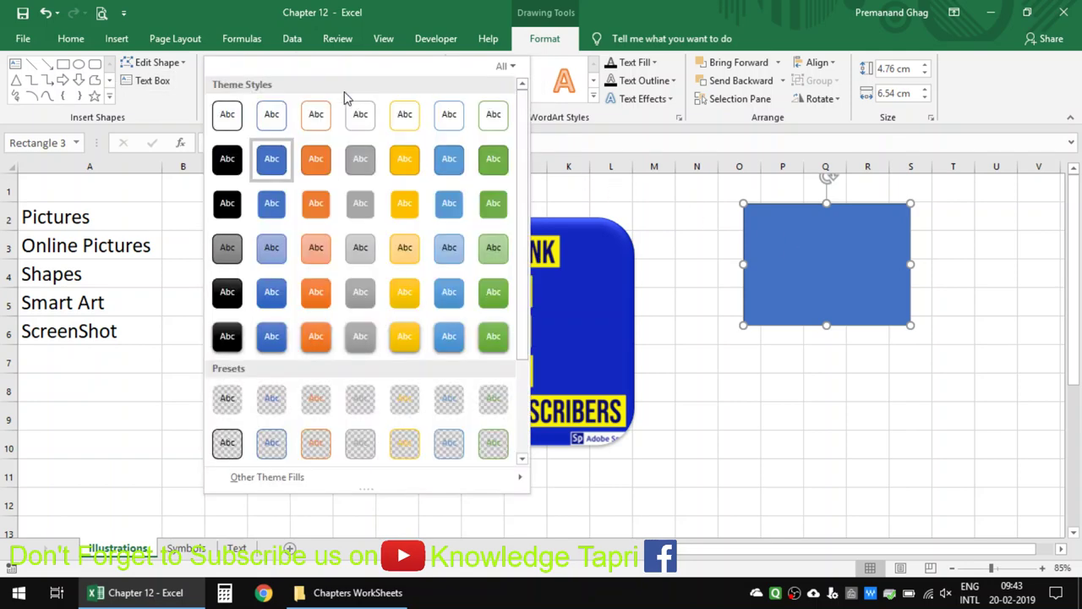
click(321, 337)
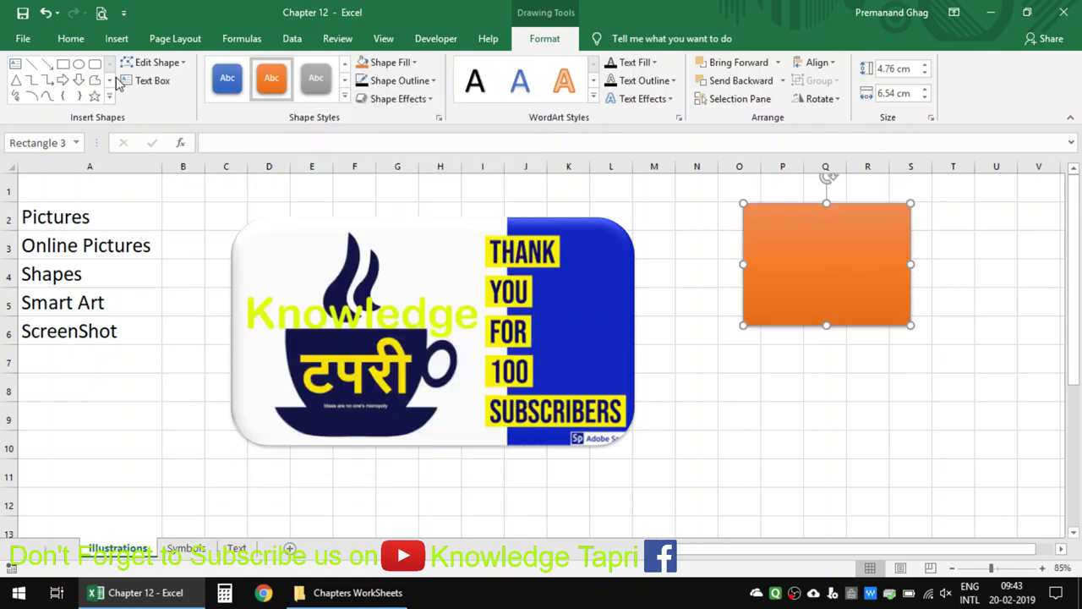
Draw an oval below the rectangle and give it a yellow shape style
click(79, 63)
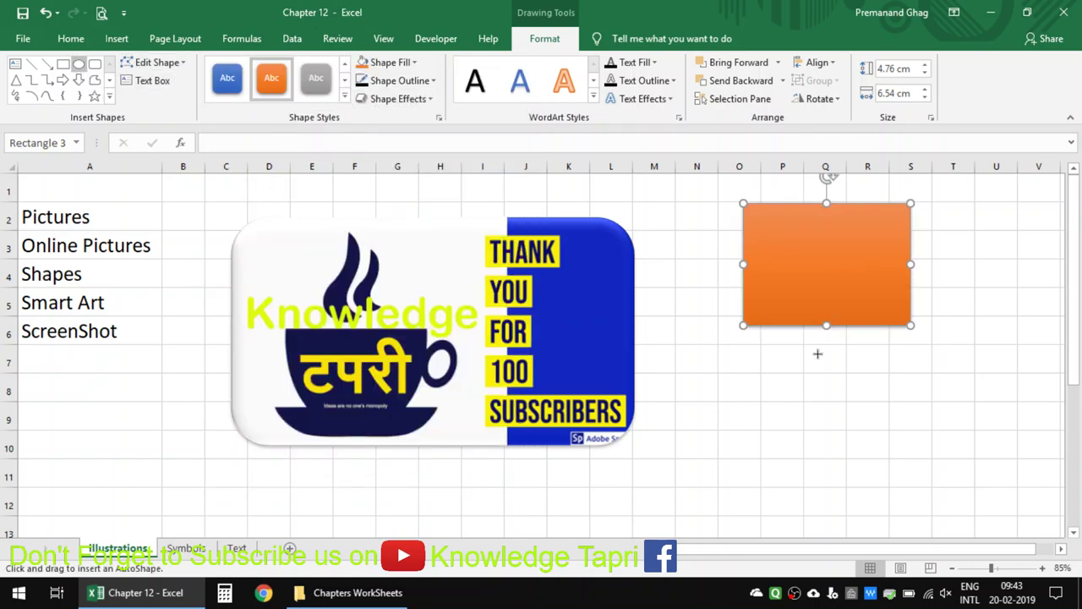
drag(670, 424, 942, 522)
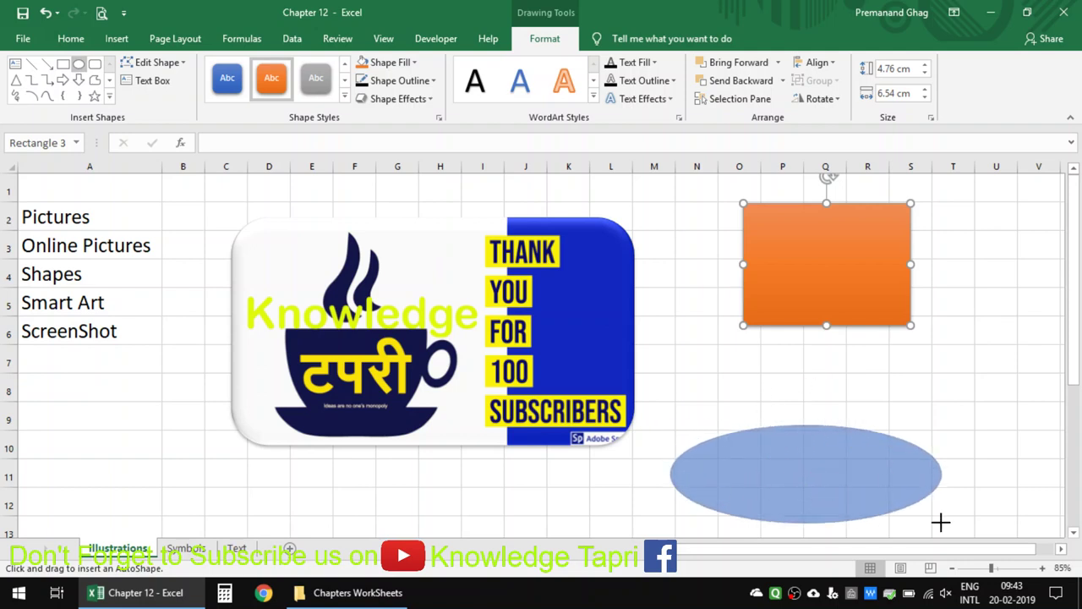
click(345, 96)
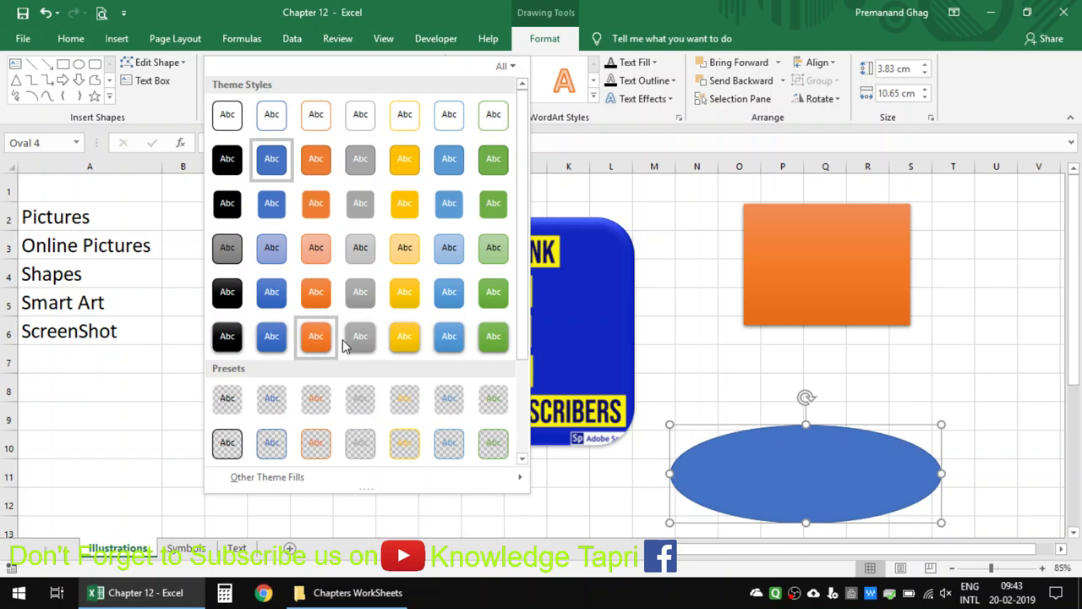
click(411, 350)
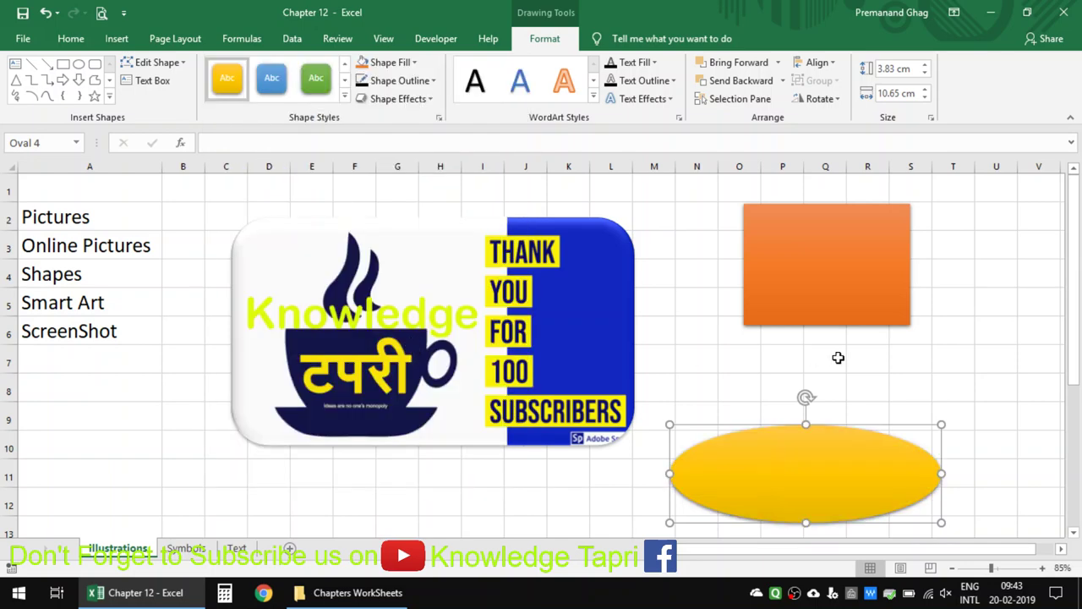
click(44, 65)
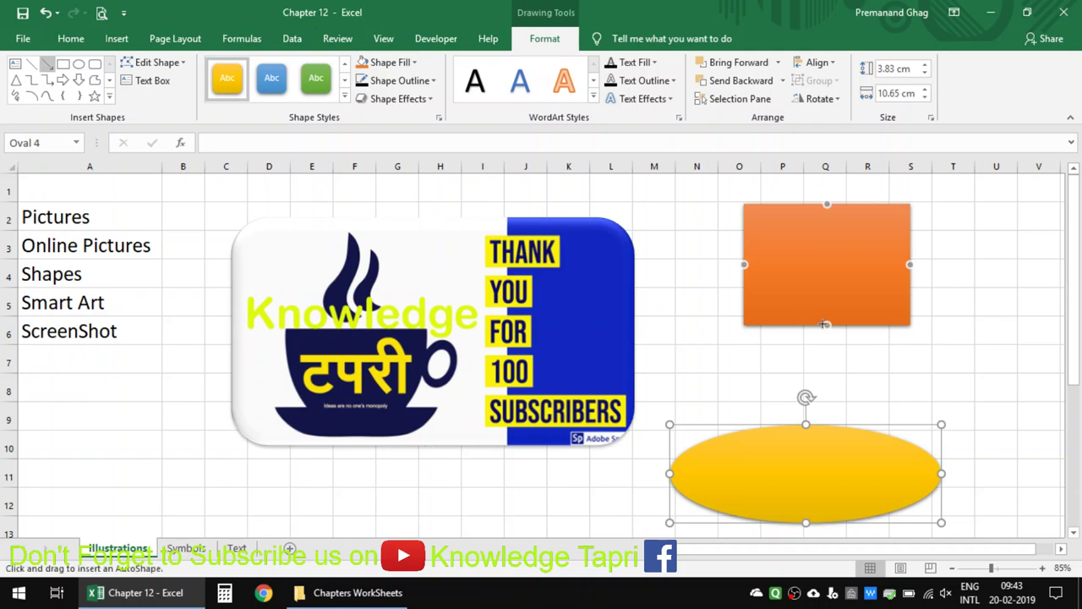
Connect the rectangle's bottom to the oval with a thick black connector line
drag(828, 326, 806, 424)
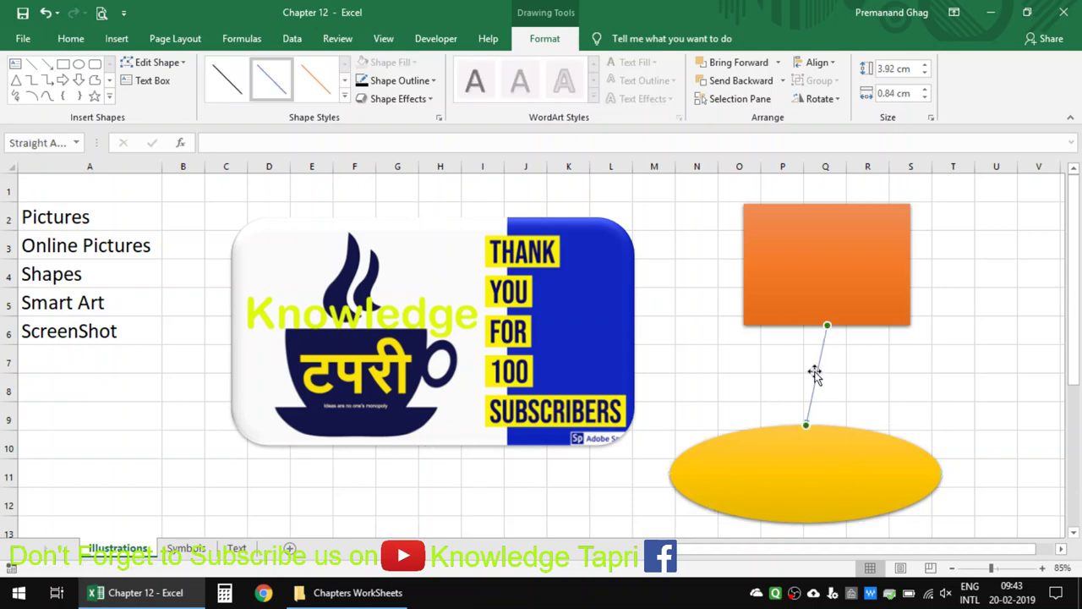
click(345, 100)
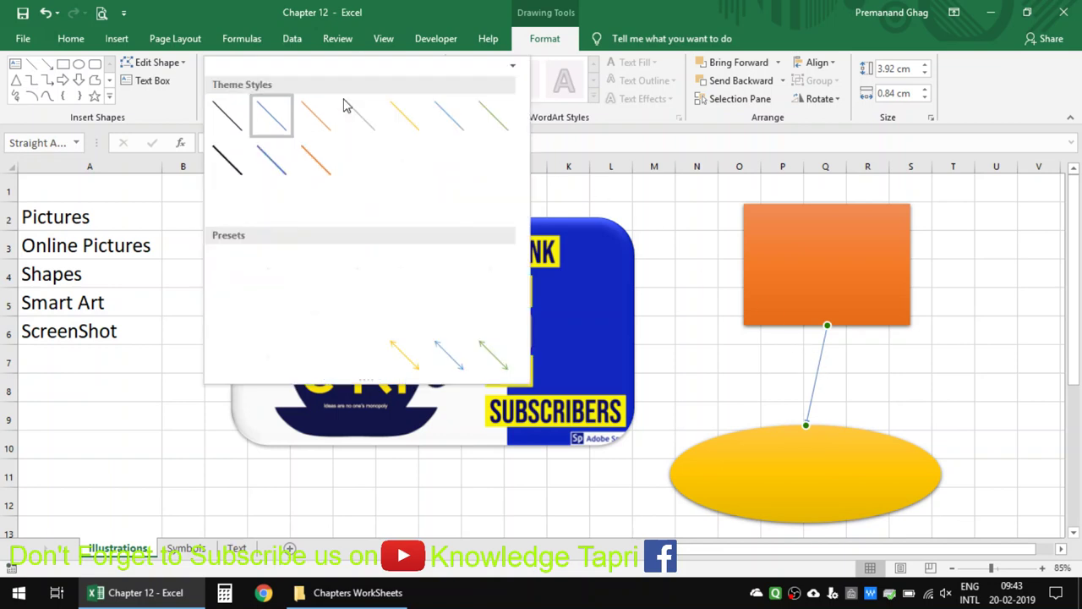
click(230, 215)
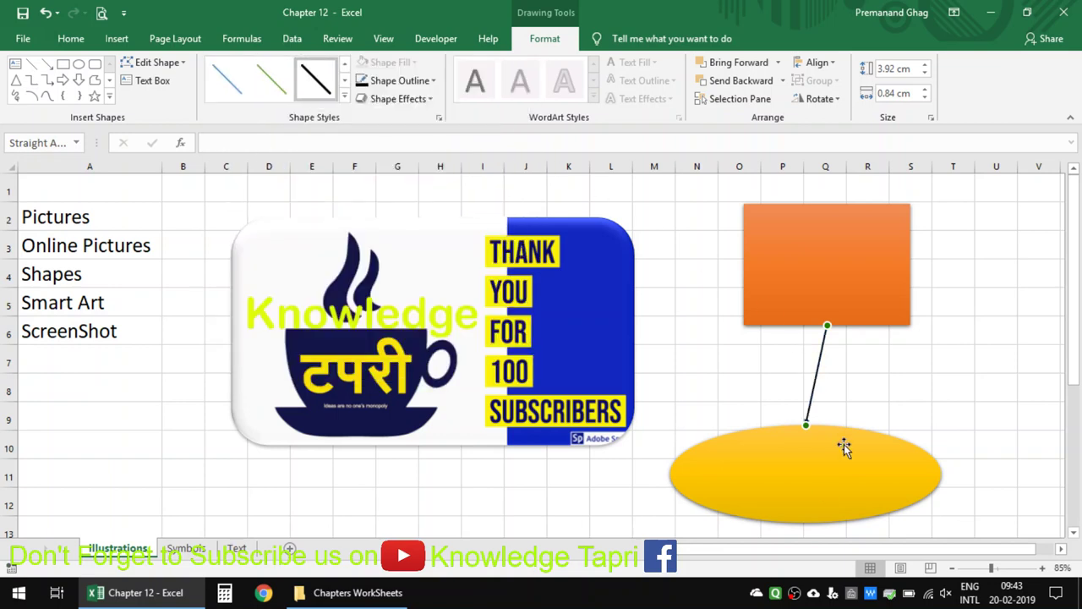
Center the yellow oval beneath the rectangle and delete the connector line
click(851, 482)
mouse_move(803, 507)
mouse_down()
mouse_move(959, 495)
mouse_move(986, 307)
mouse_move(716, 179)
mouse_move(508, 457)
mouse_move(916, 481)
mouse_move(606, 403)
mouse_move(586, 414)
mouse_up()
scroll(954, 413, up, 2)
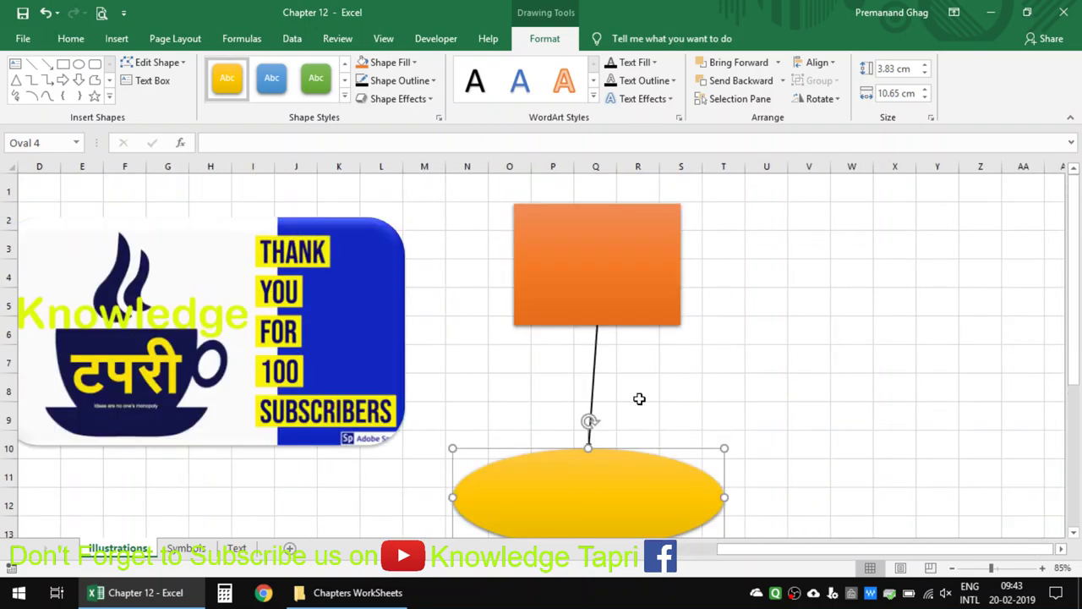
click(588, 357)
key(Delete)
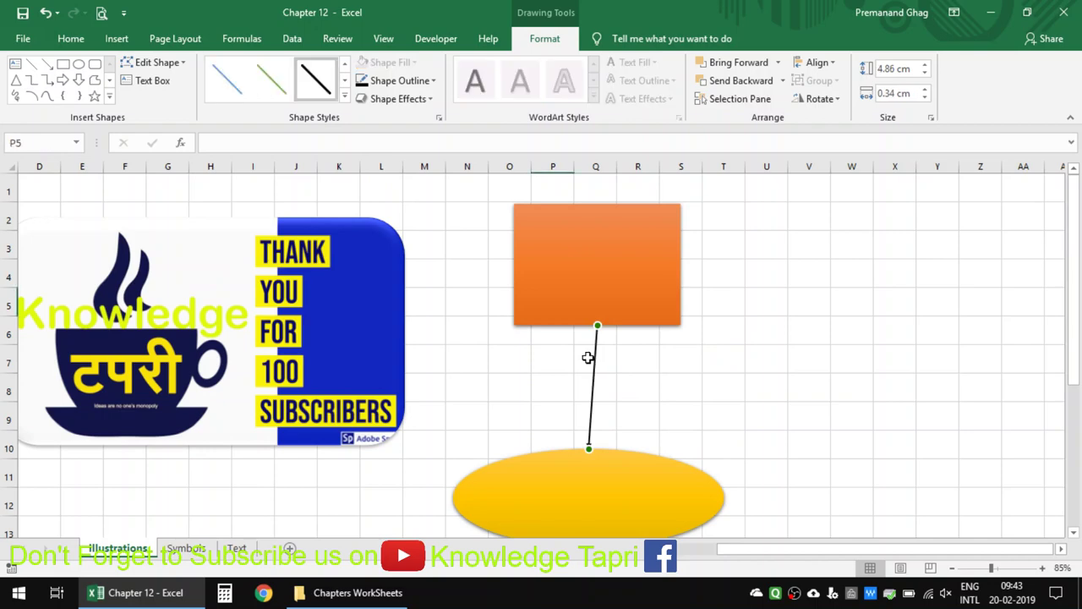
double_click(536, 276)
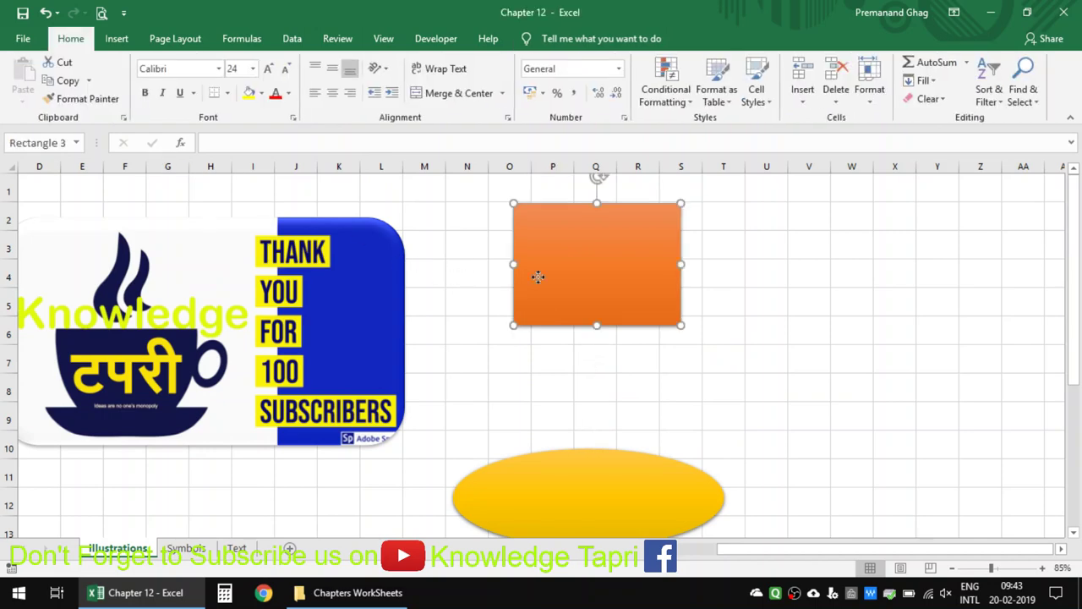
Draw an arrow connector from the rectangle's bottom to the oval's upper-left point
click(117, 38)
click(186, 97)
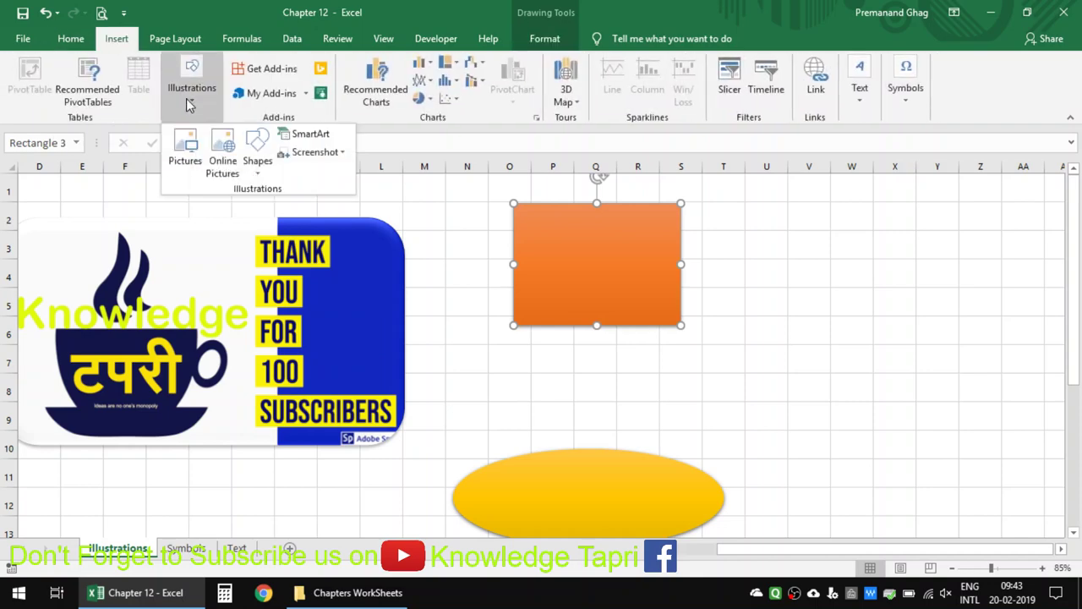
click(255, 174)
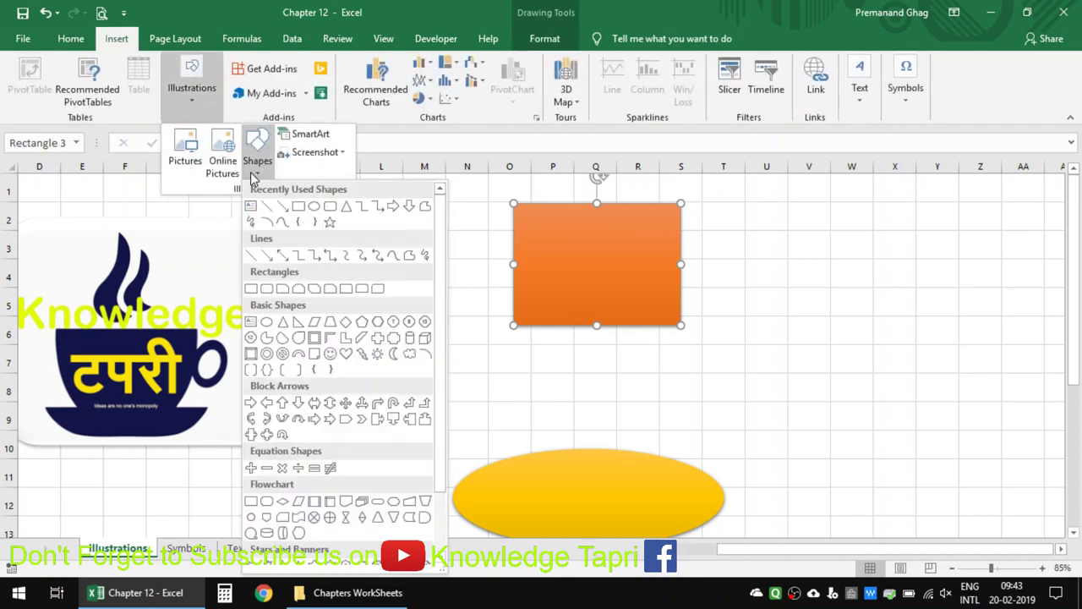
click(283, 207)
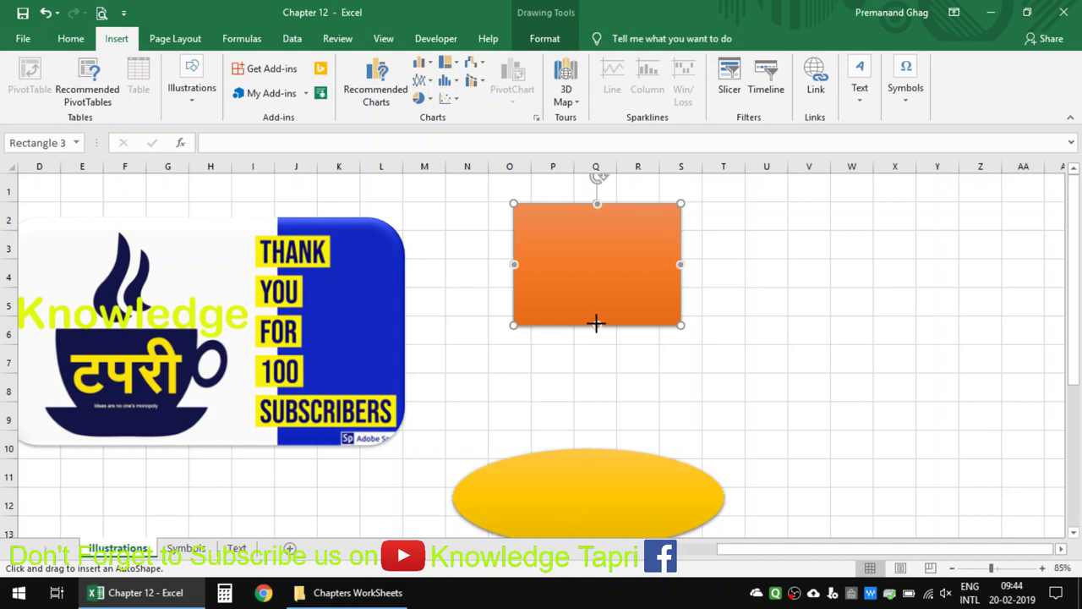
drag(596, 324, 589, 457)
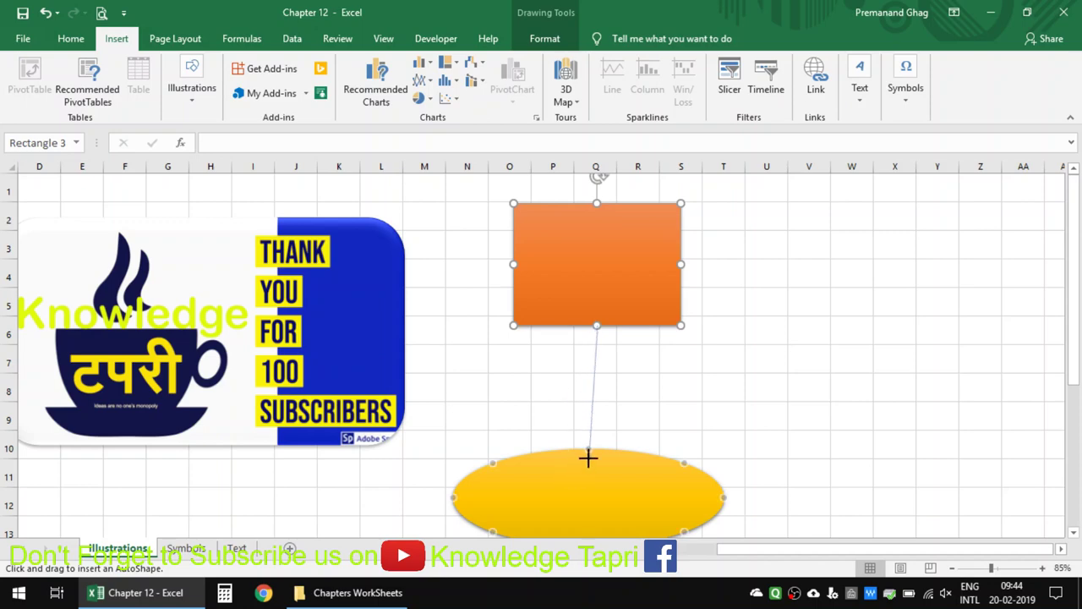
drag(588, 458, 493, 464)
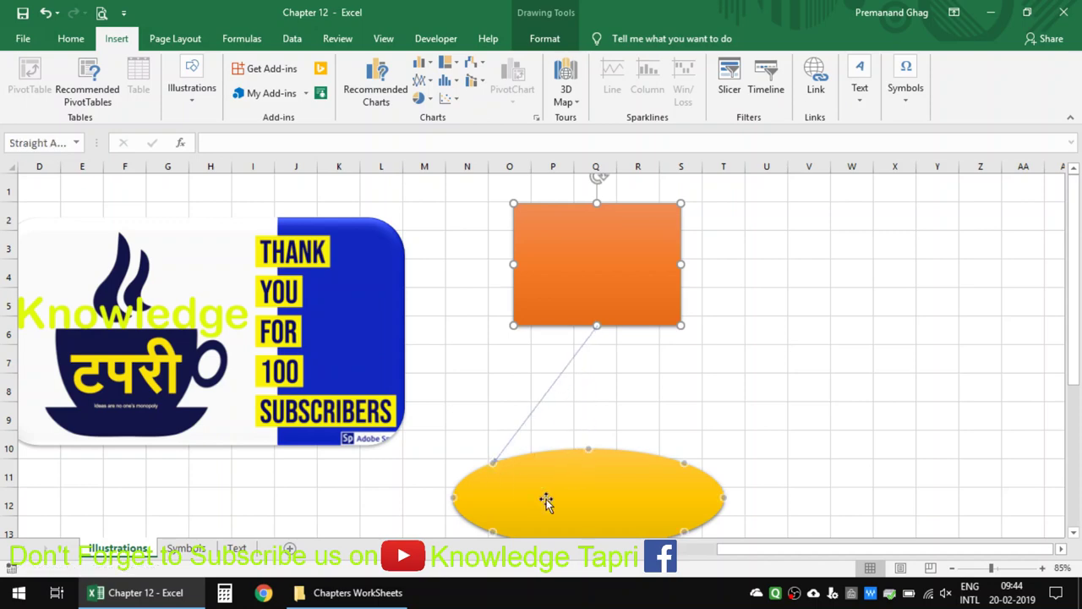
Move the yellow oval up beneath the rectangle, over rows 8–11
click(681, 447)
mouse_move(609, 496)
mouse_down()
mouse_move(881, 423)
mouse_move(614, 387)
mouse_up()
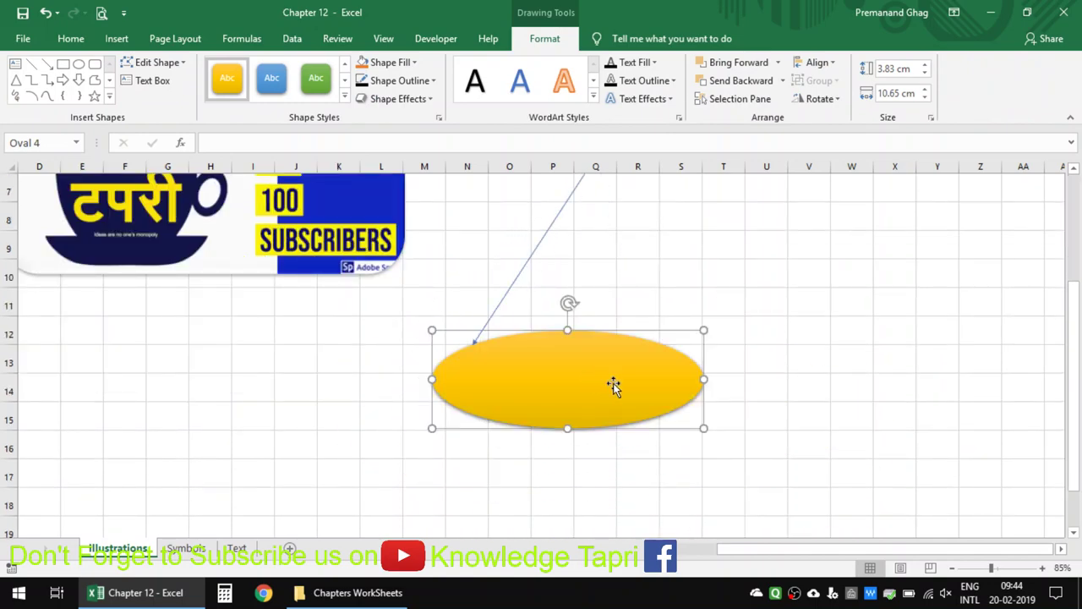
scroll(614, 387, up, 2)
drag(594, 502, 627, 403)
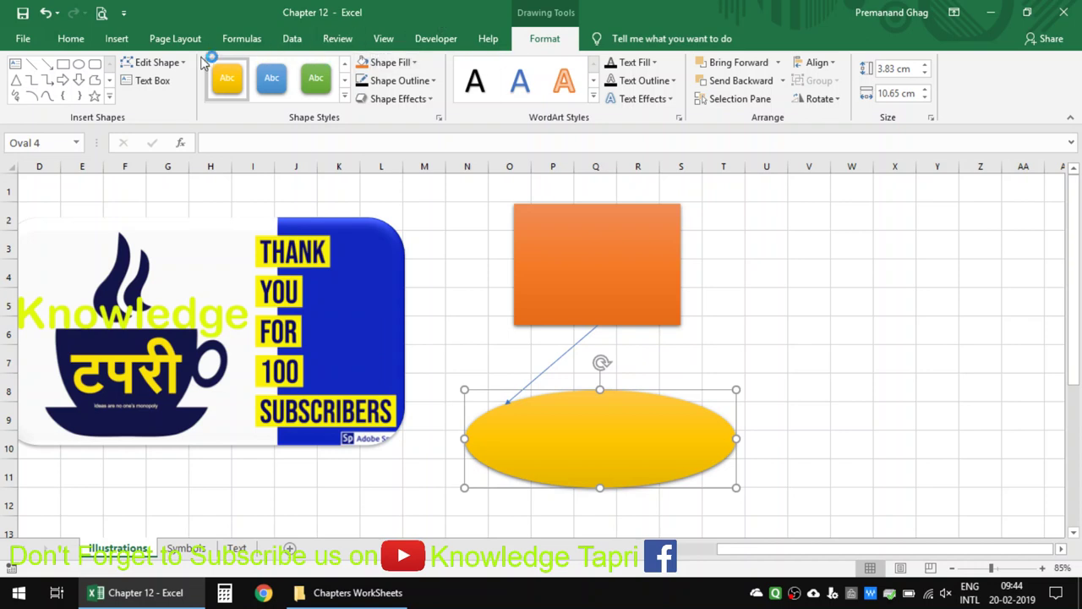
Show the Illustrations list on the Insert tab, dismissing the antivirus update notification
click(116, 38)
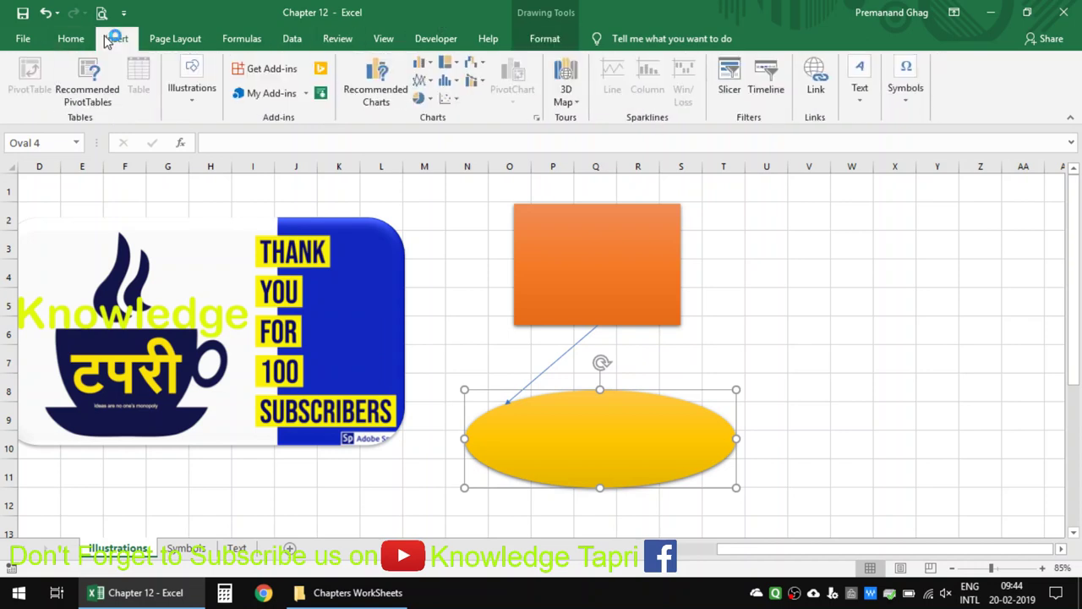
click(169, 89)
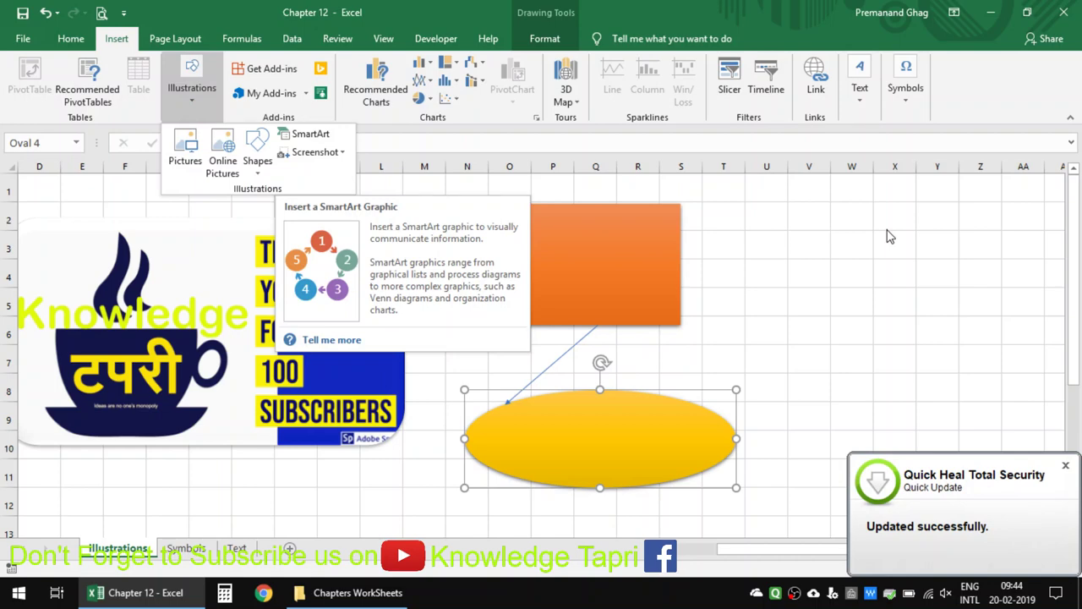
key(Escape)
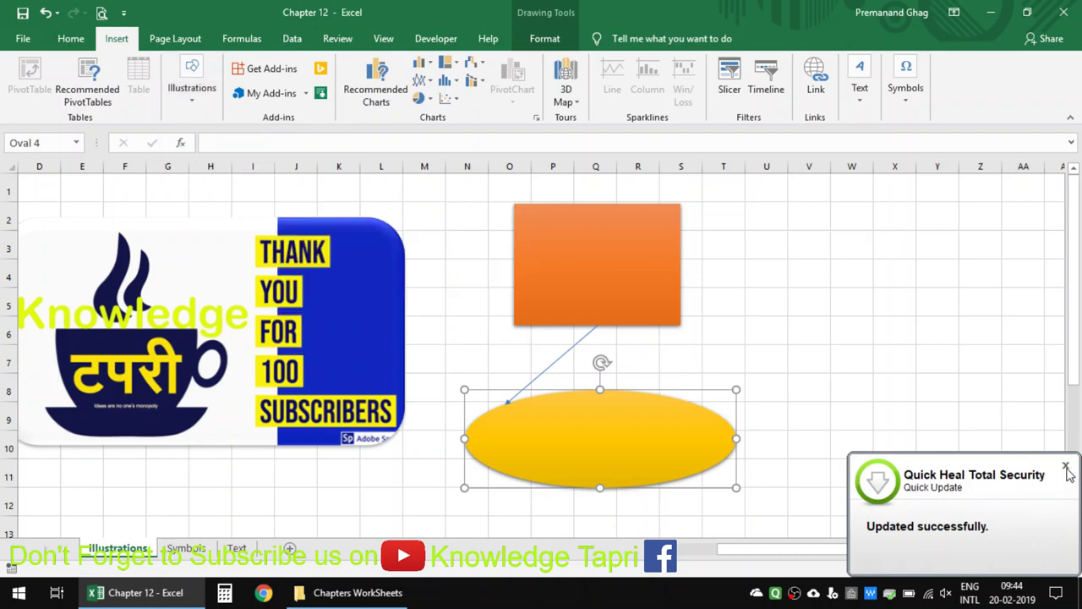
click(1068, 468)
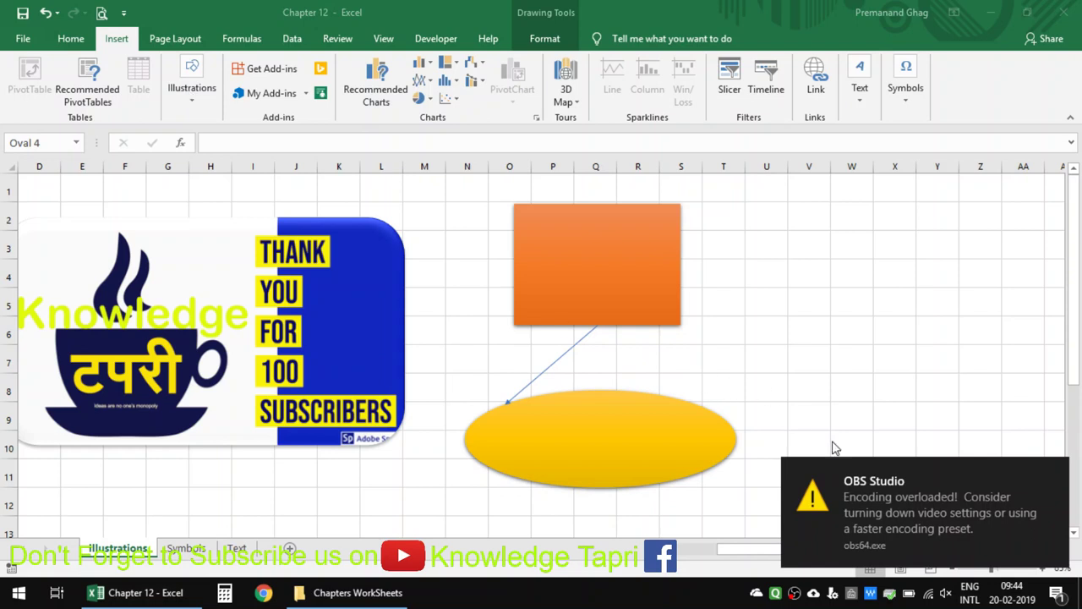
mouse_move(925, 512)
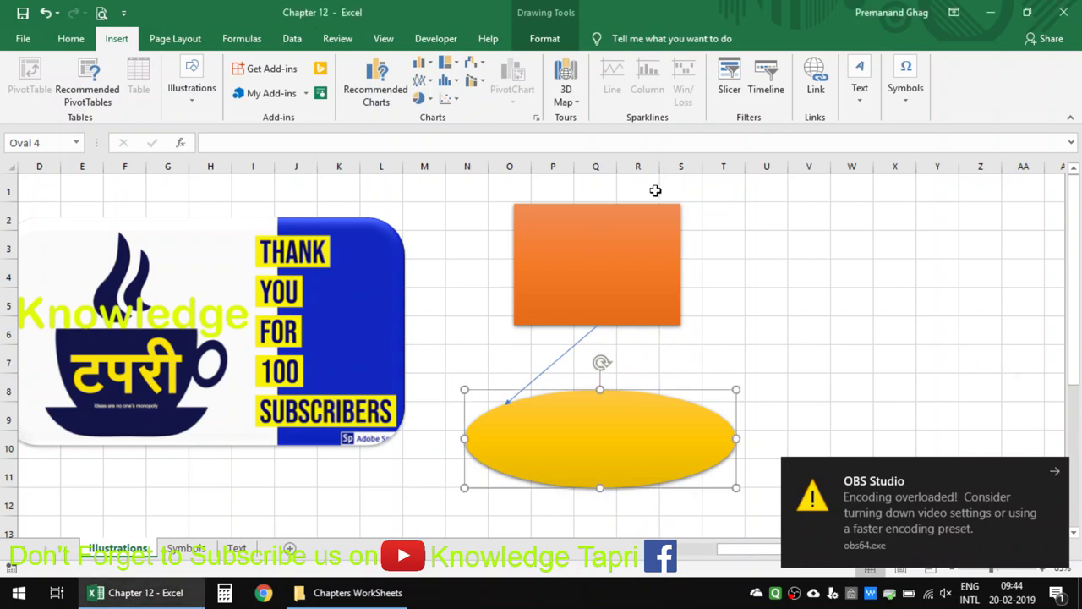
click(192, 91)
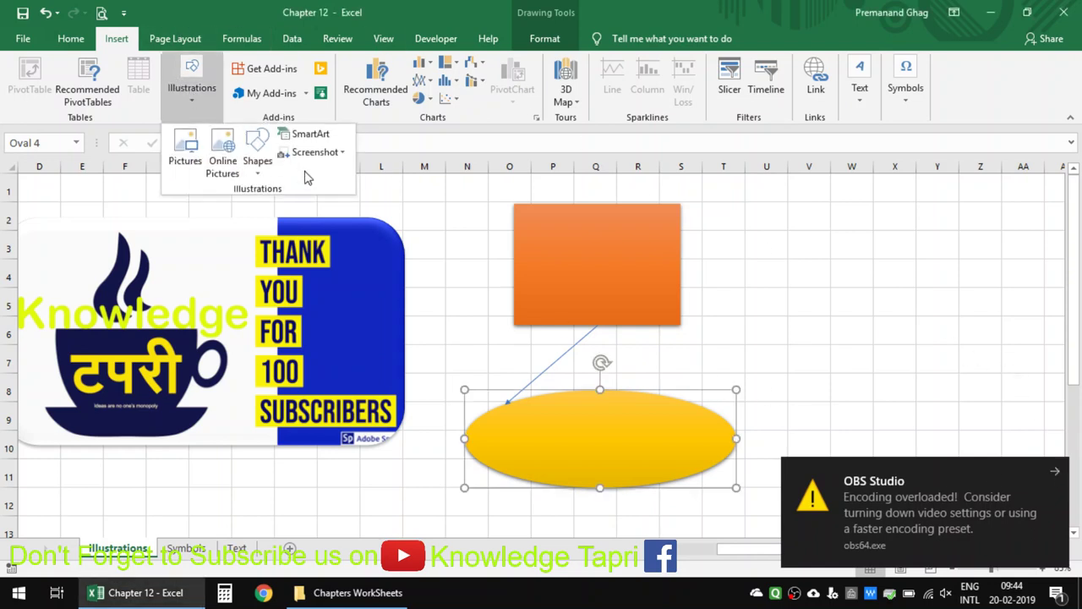
Open the SmartArt chooser, move it aside to check the sheet, close it, and reopen Illustrations
click(320, 139)
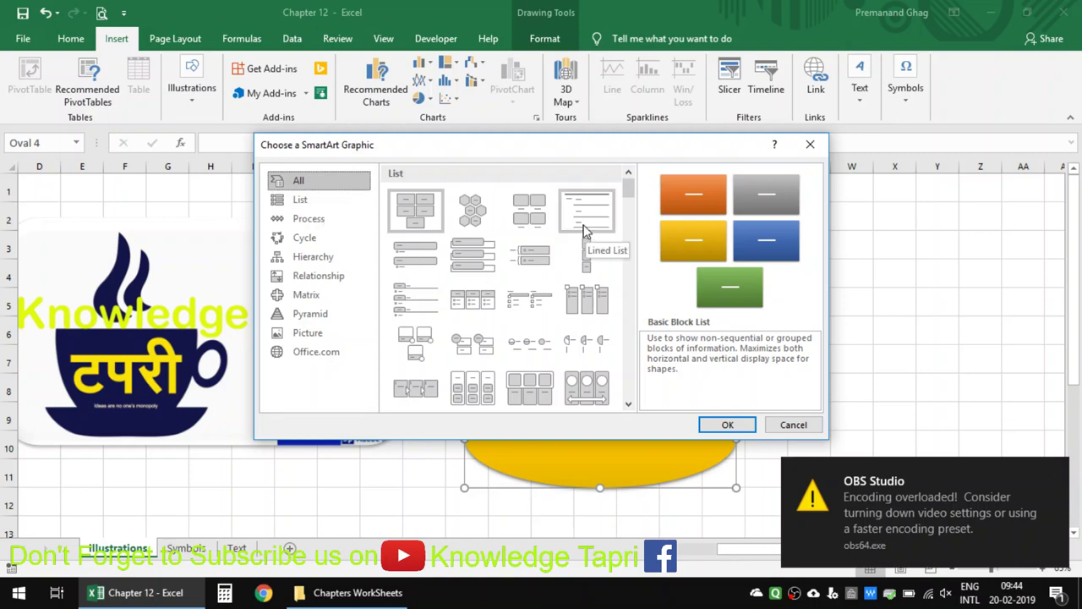
mouse_move(510, 144)
mouse_down()
mouse_move(618, 124)
mouse_move(564, 256)
mouse_up()
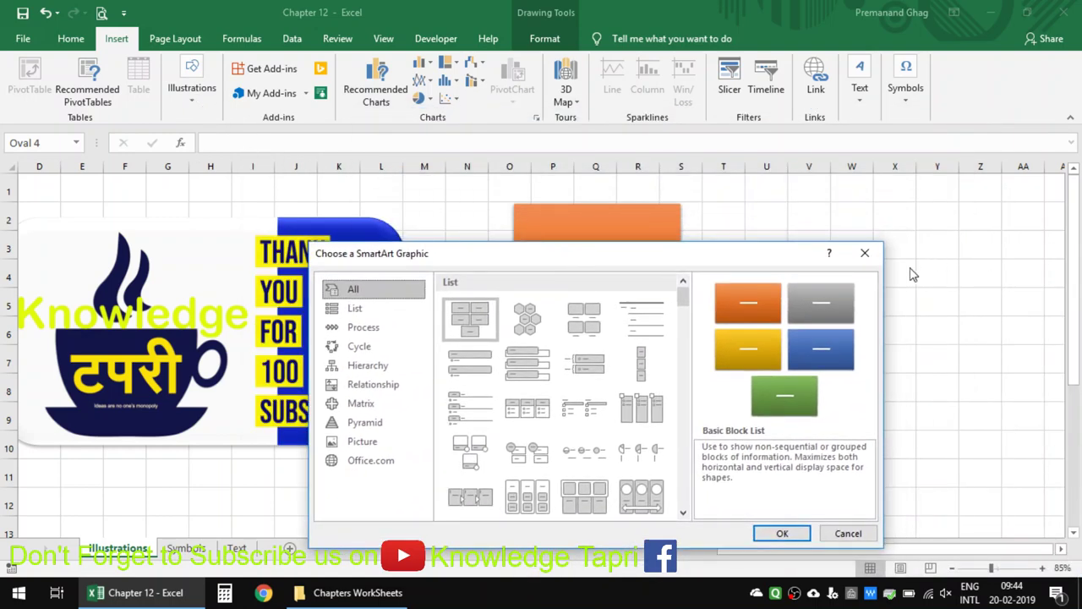
click(860, 255)
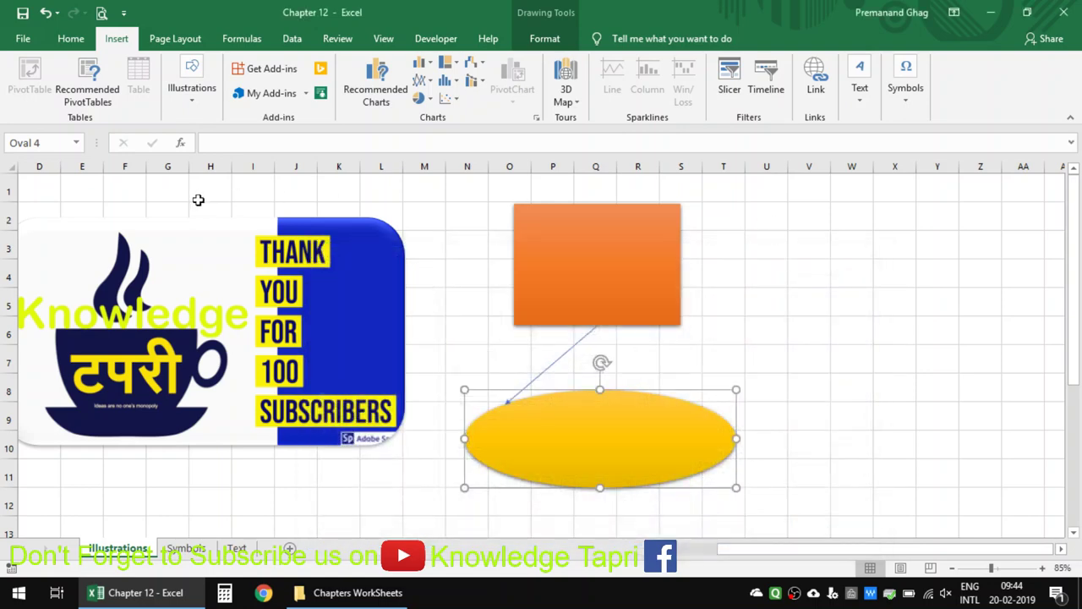
click(192, 92)
click(742, 228)
click(194, 93)
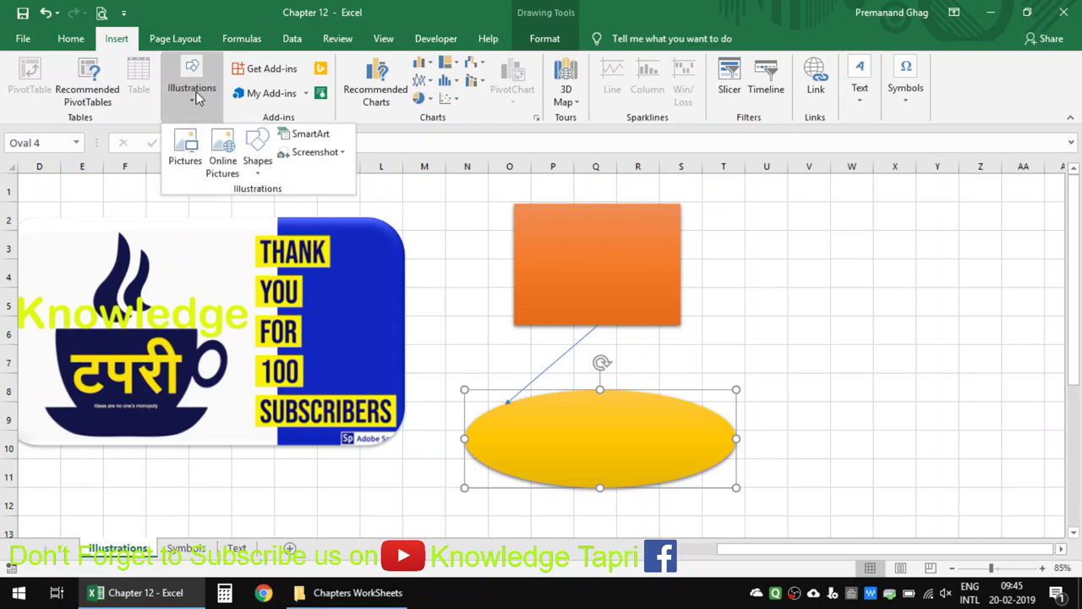
Open the SmartArt chooser and preview List layouts like Vertical Bracket List and Vertical Box List
click(328, 136)
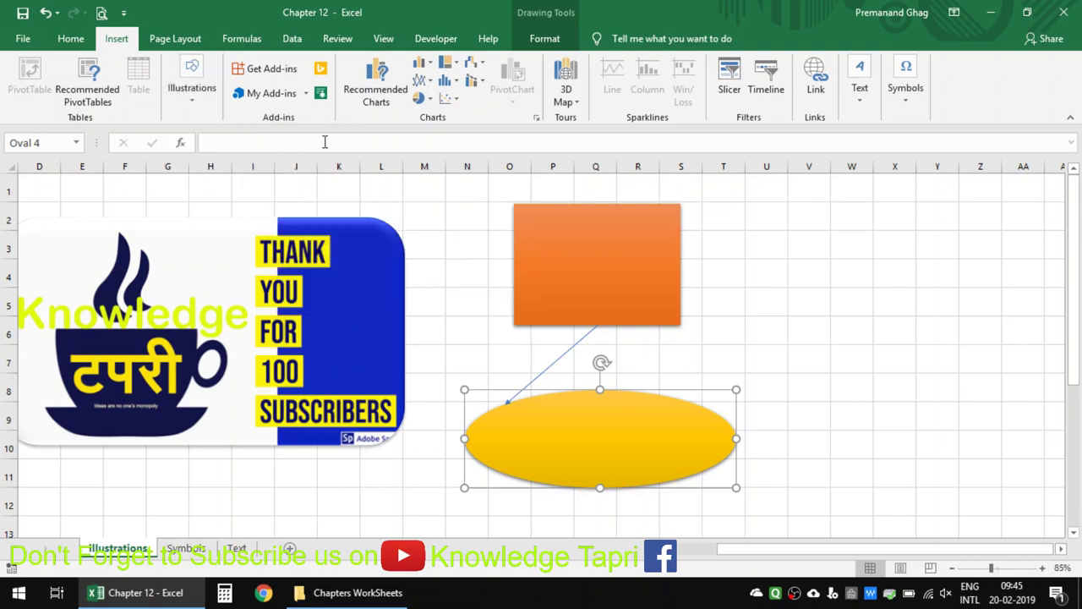
click(537, 254)
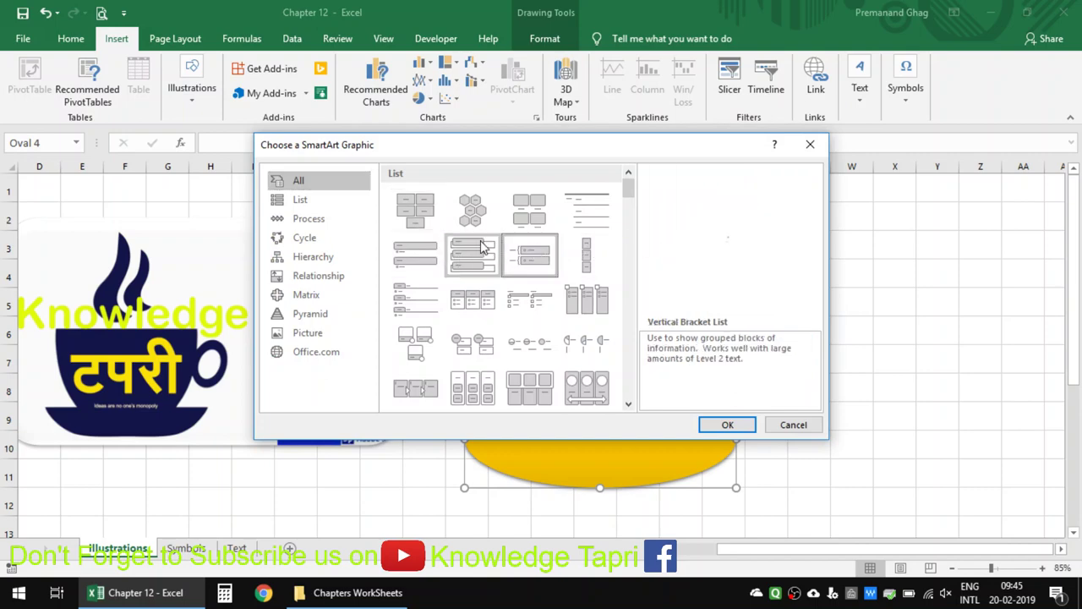
click(482, 241)
click(473, 209)
click(529, 210)
click(535, 254)
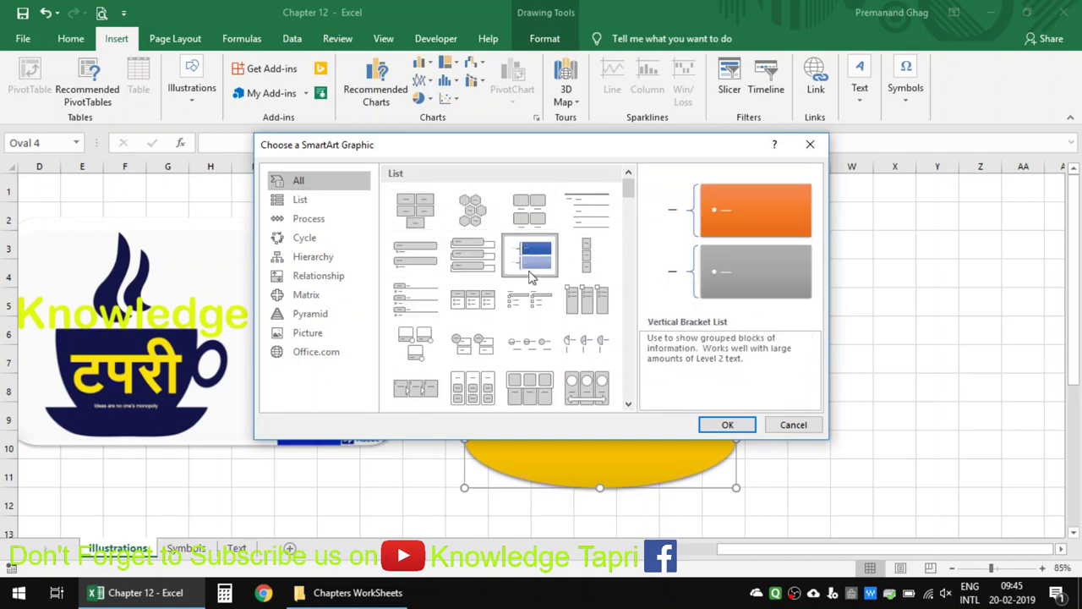
click(540, 312)
click(419, 292)
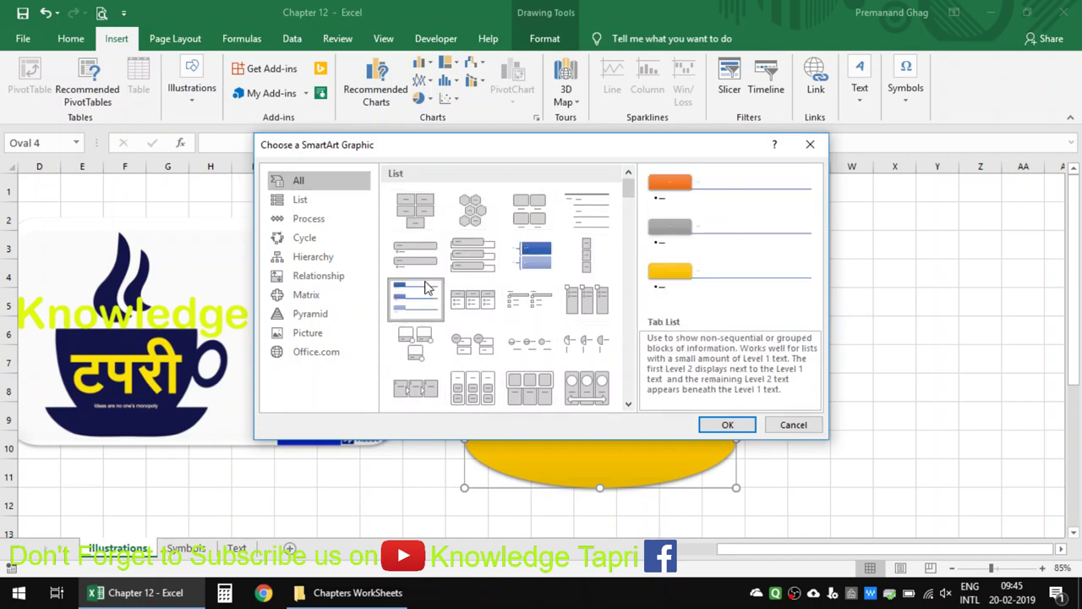
click(503, 254)
click(484, 258)
scroll(484, 263, down, 5)
scroll(485, 263, down, 3)
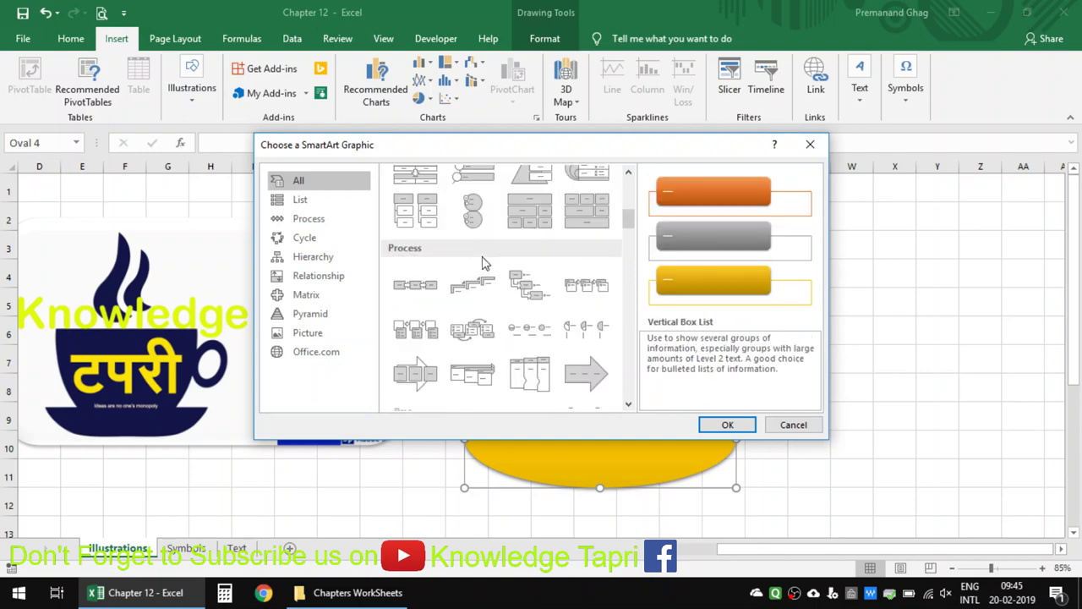
scroll(484, 263, down, 3)
scroll(484, 263, down, 3)
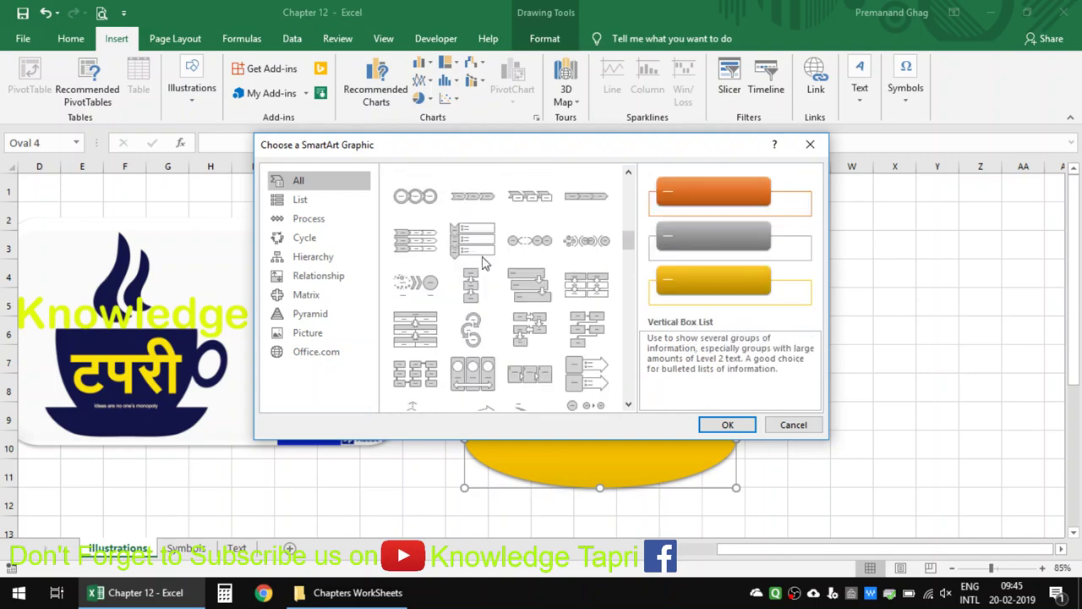
scroll(483, 263, down, 3)
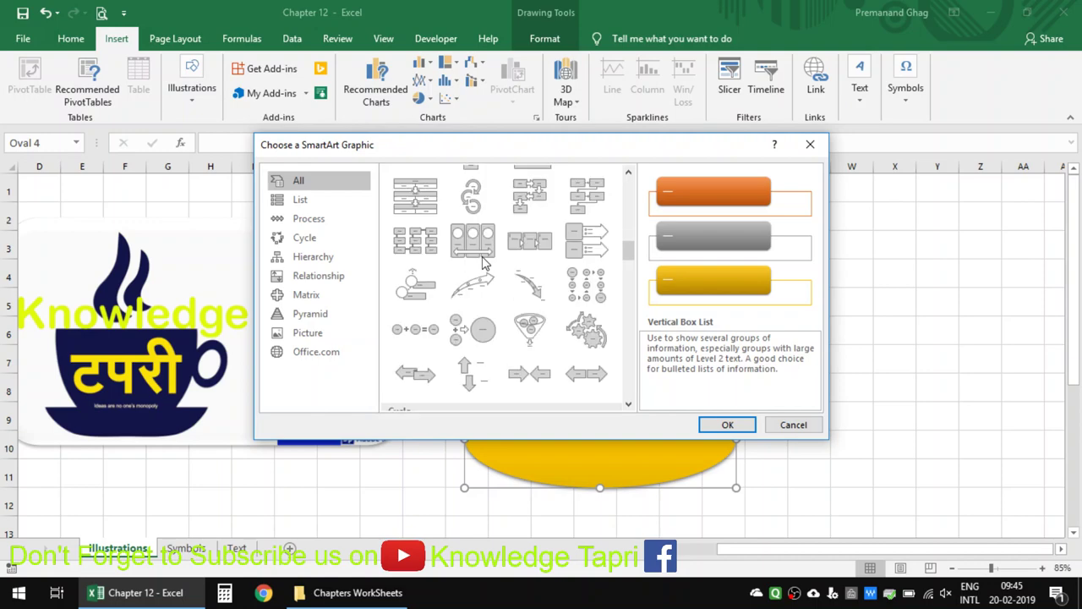
scroll(484, 263, down, 3)
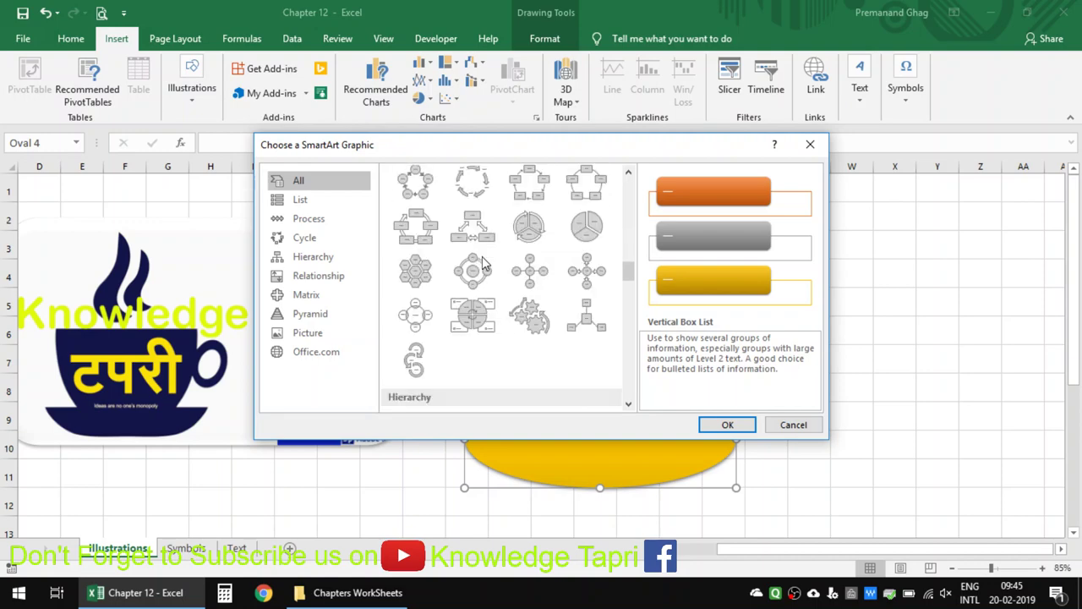
scroll(482, 265, down, 3)
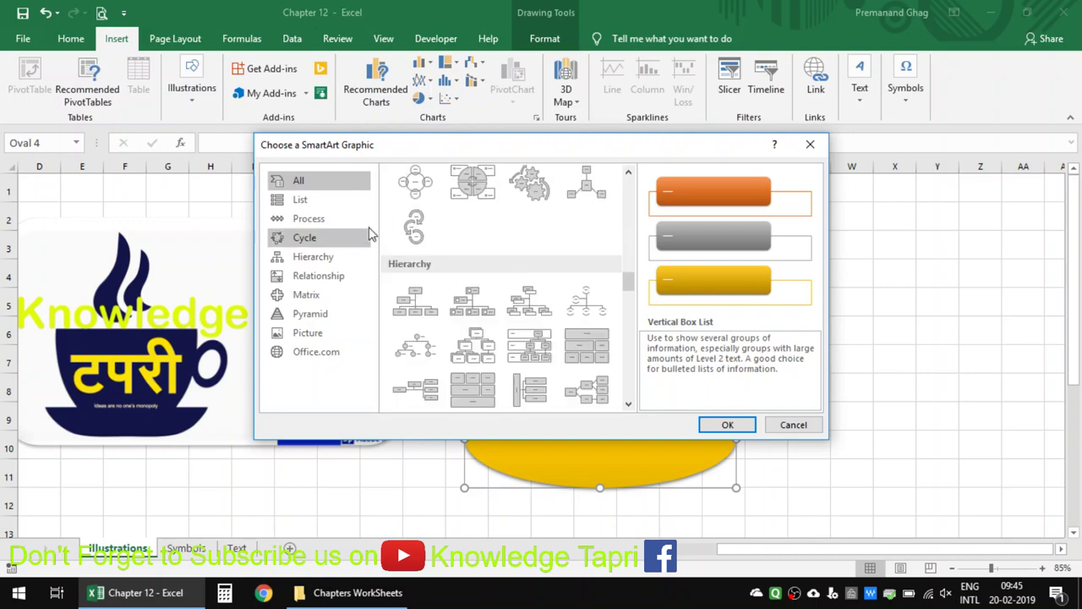
From the Hierarchy category, insert the Organization Chart layout
click(301, 200)
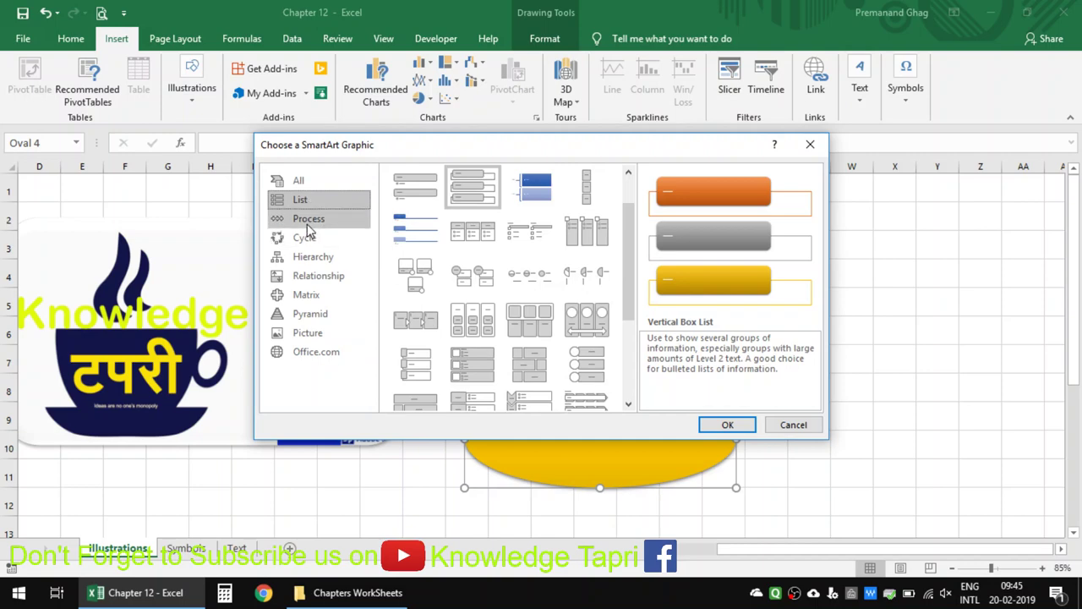
click(307, 223)
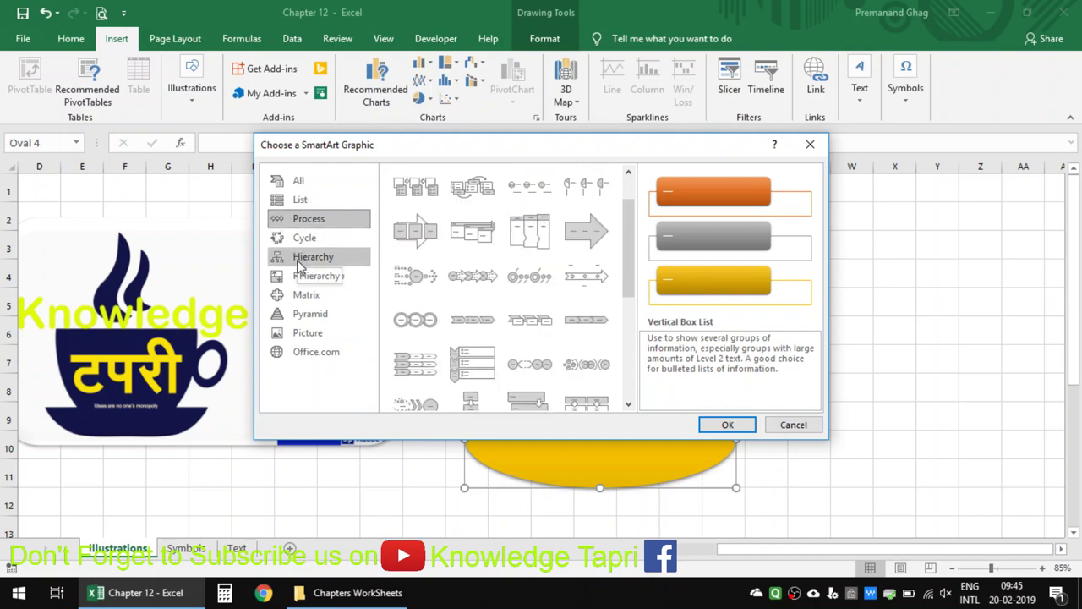
click(306, 257)
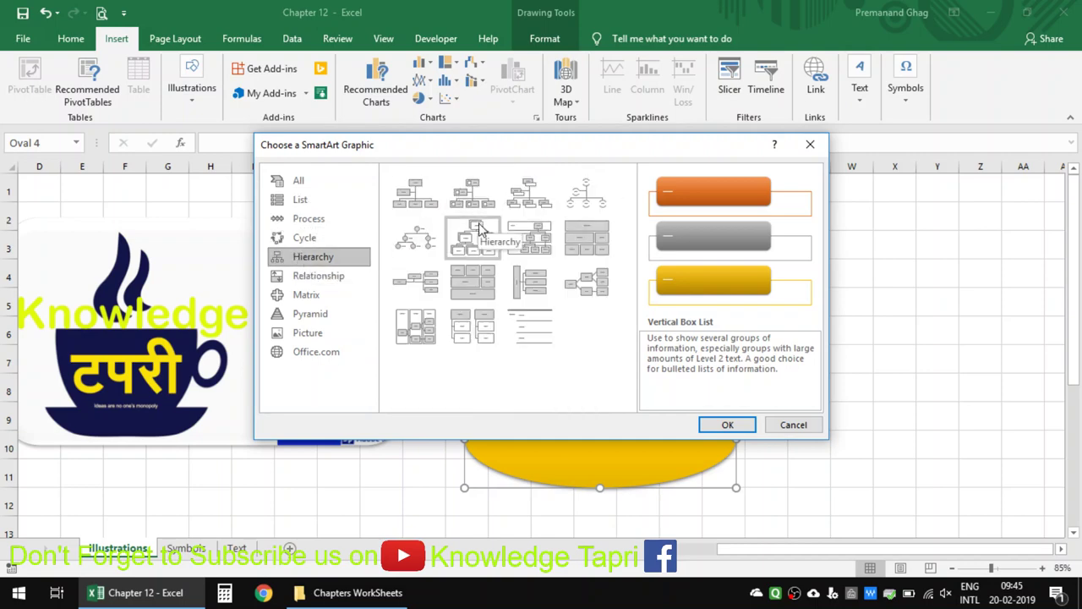
click(415, 202)
click(734, 425)
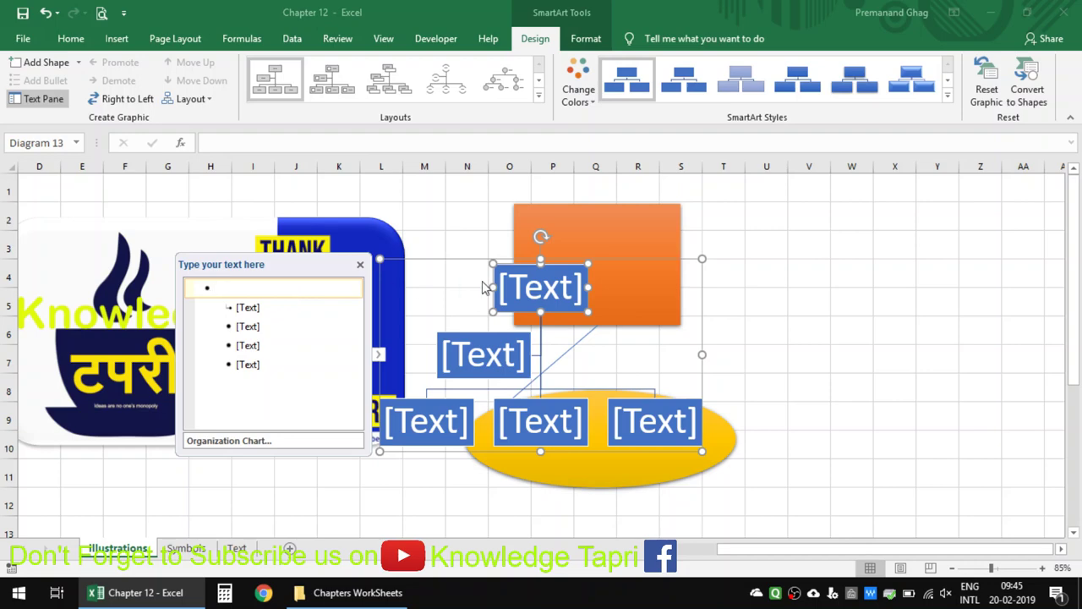
Move the org chart right of the shapes and label its top boxes CEO and Director
drag(522, 258, 845, 201)
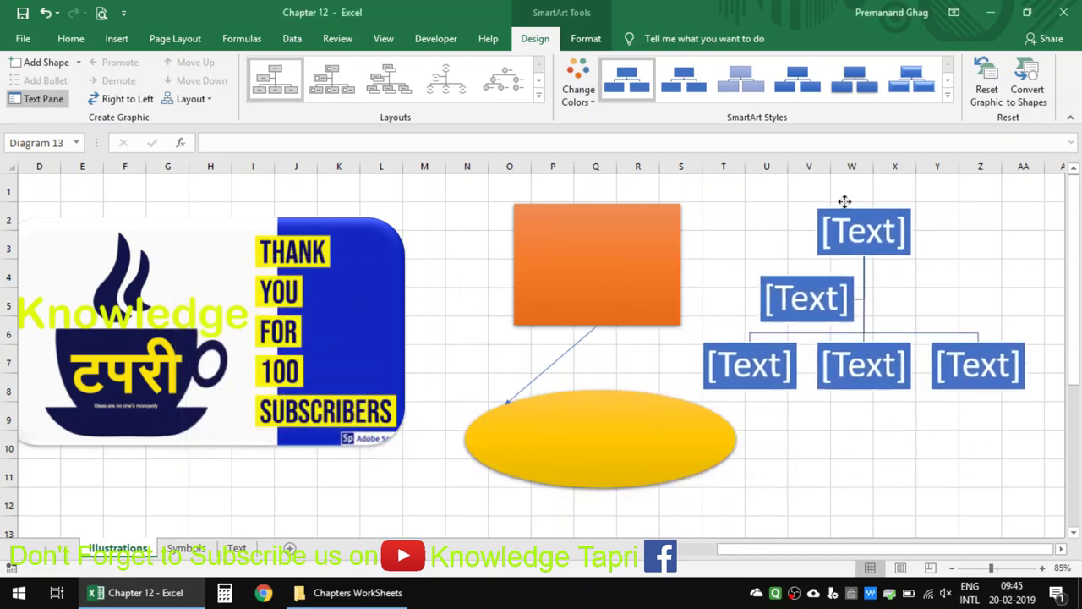
click(557, 230)
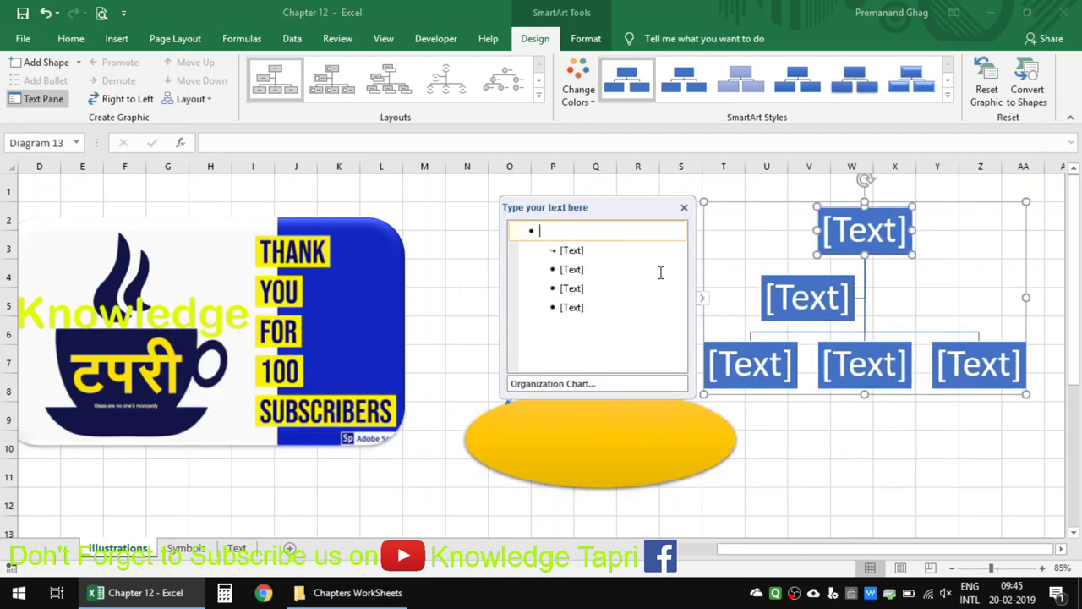
text(CEO)
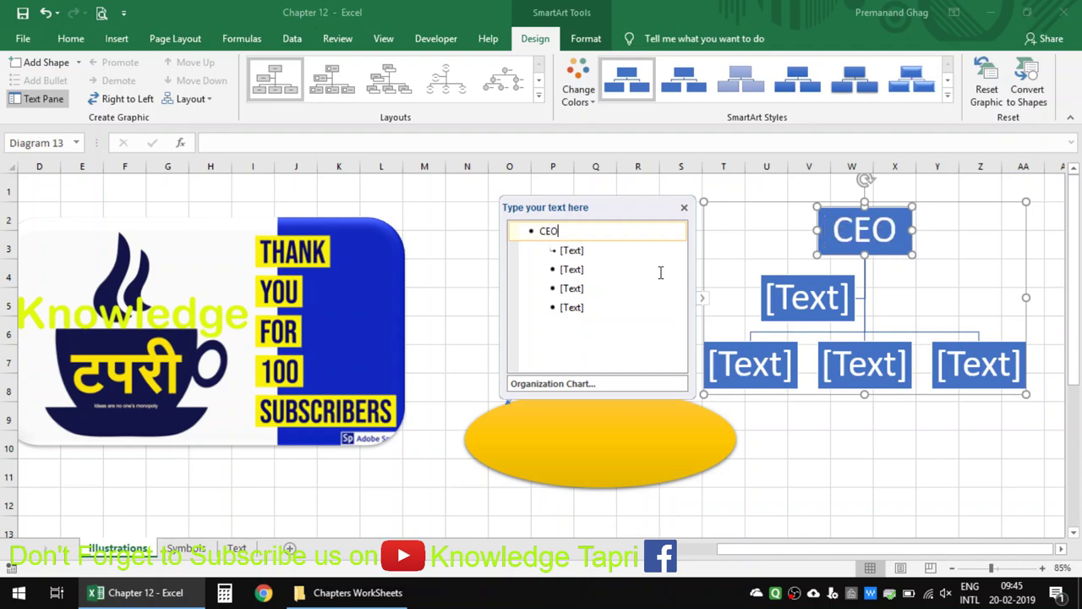
click(579, 247)
text(ie)
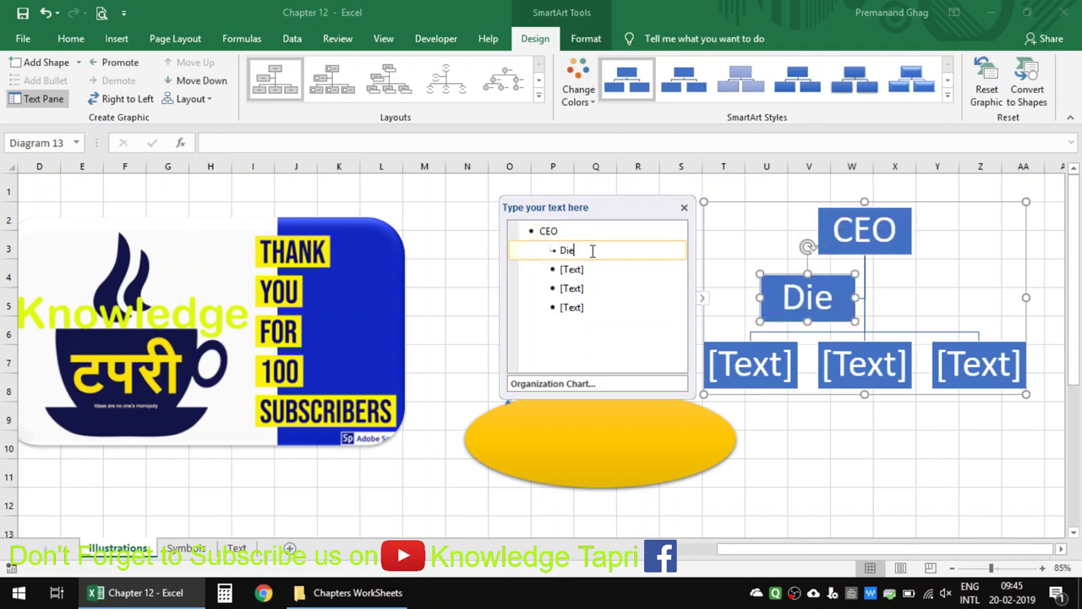
key(BackSpace)
text(rec)
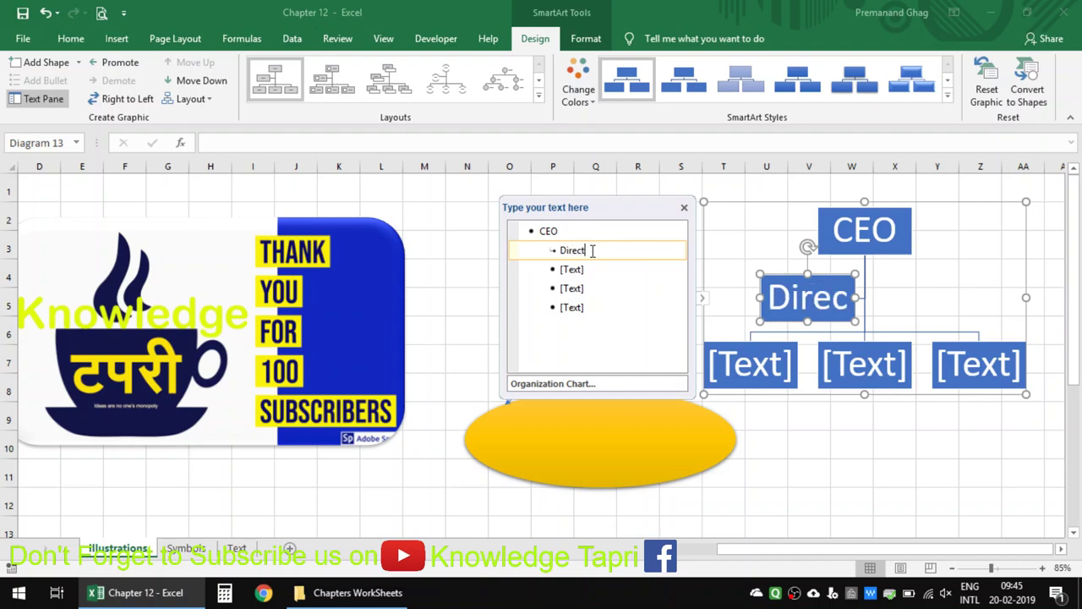
text(tor)
Label the three department boxes Marketing, Finance and Production
click(564, 271)
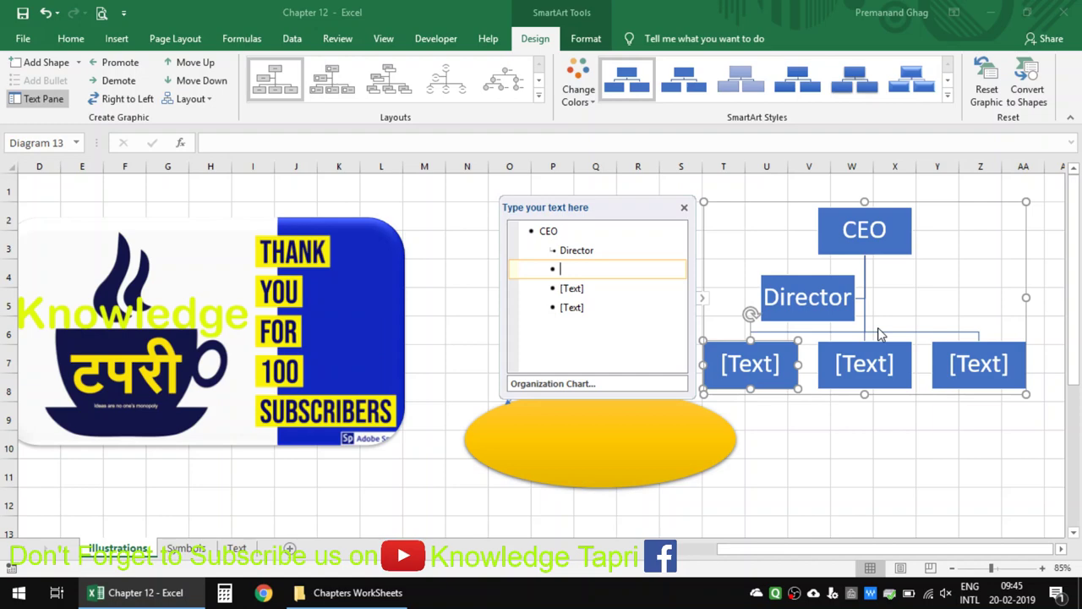
text(Marke)
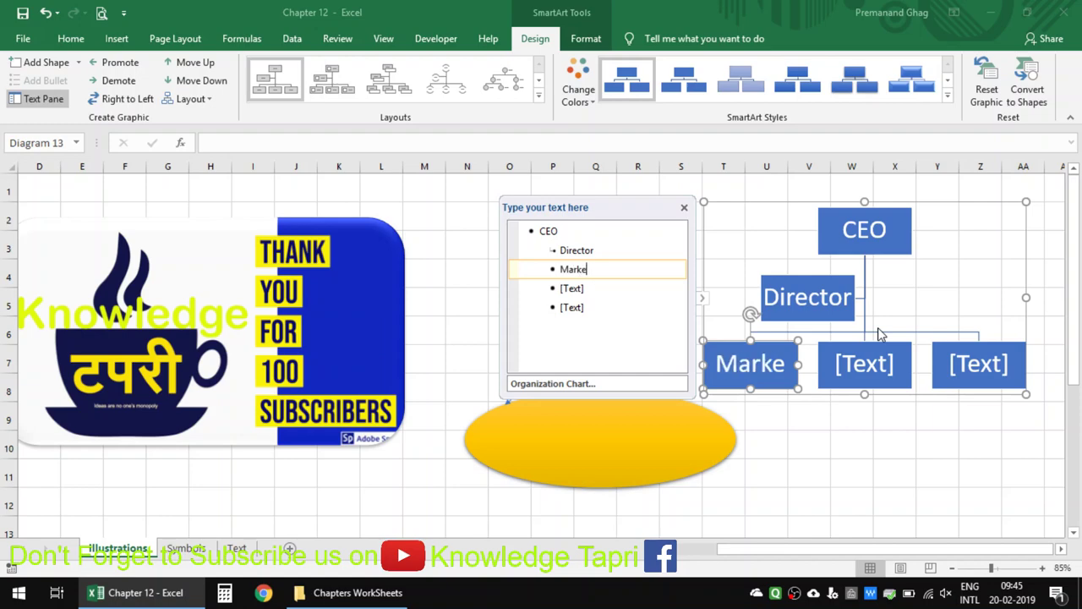
text(ti)
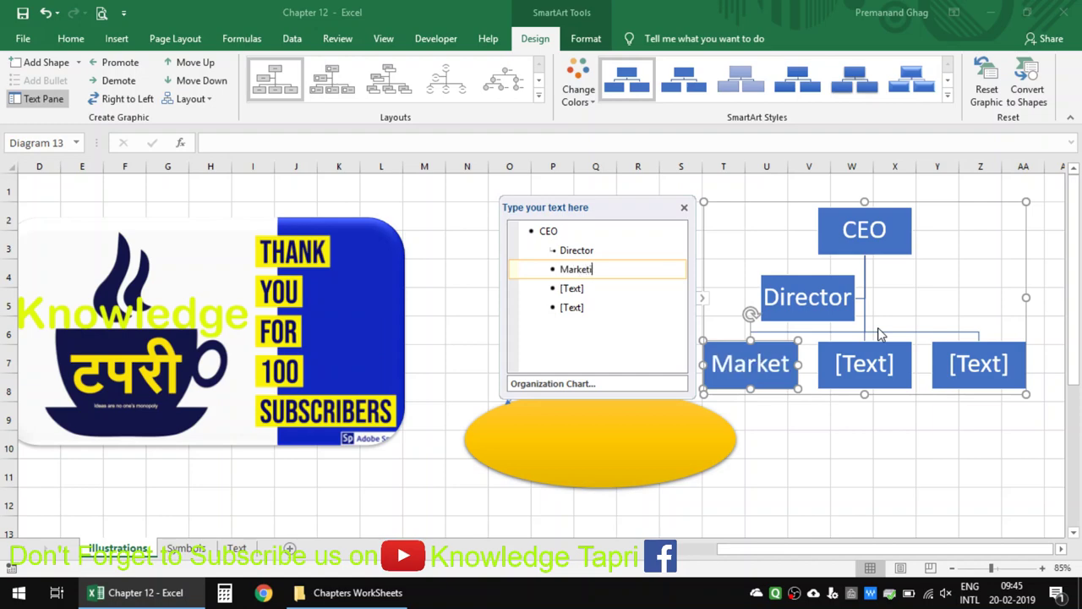
text(ng)
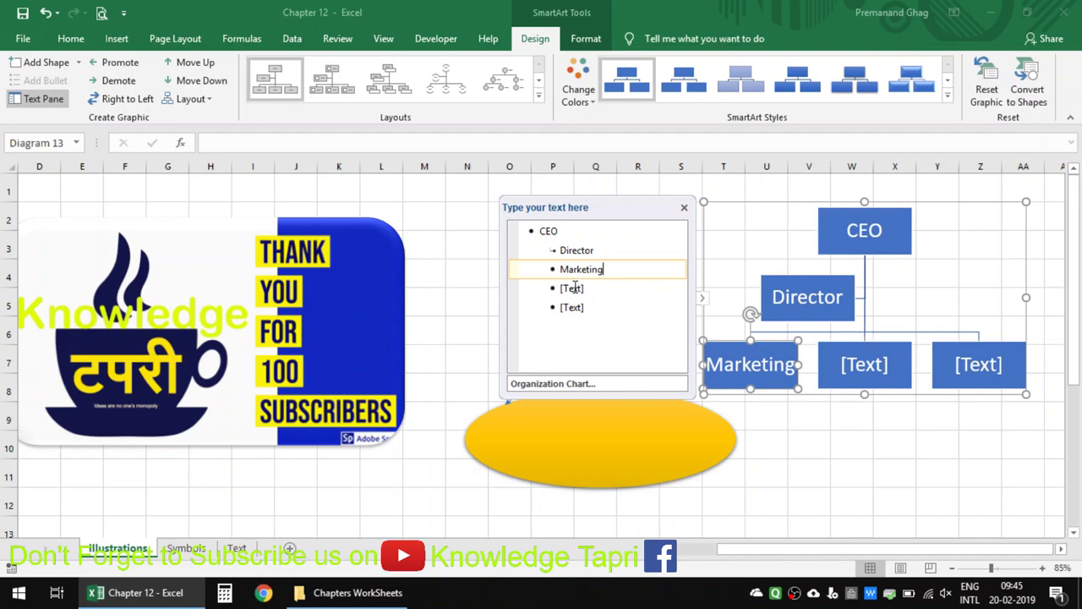
click(581, 289)
text(Fi)
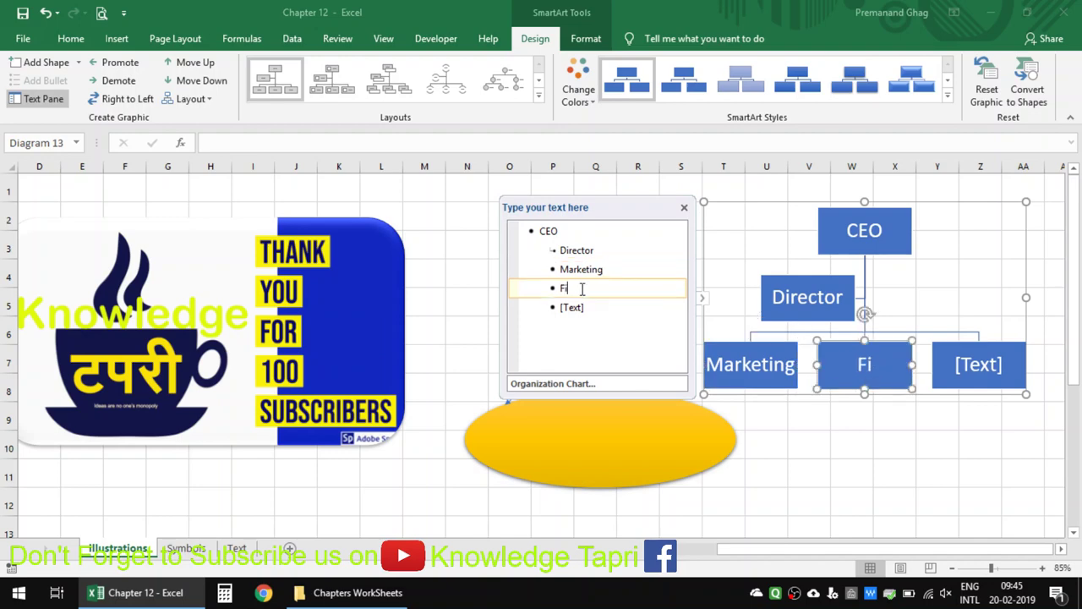
text(nance)
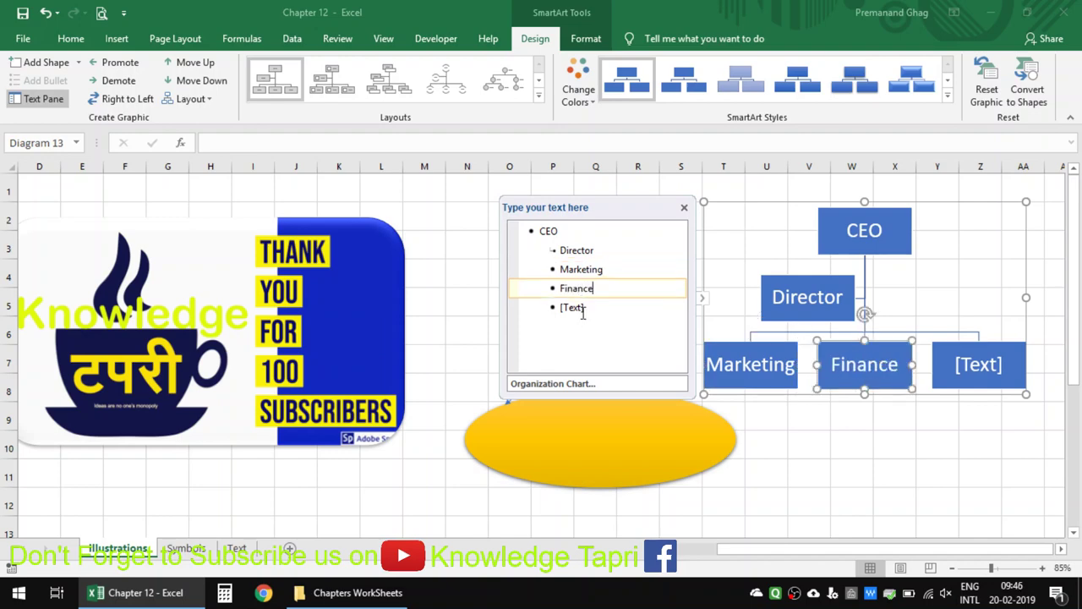
click(582, 309)
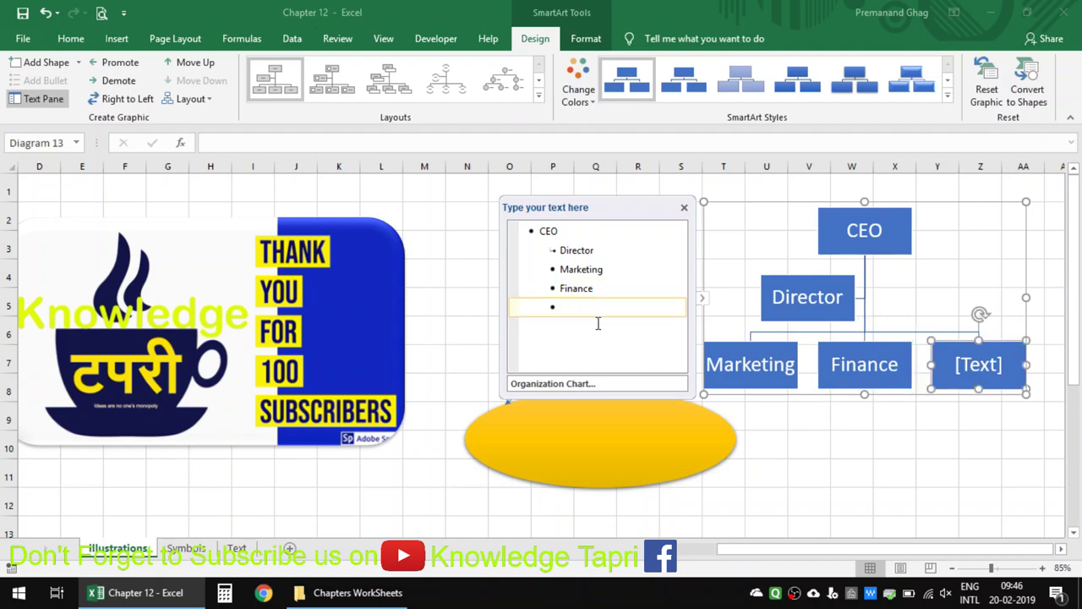
text(Produ)
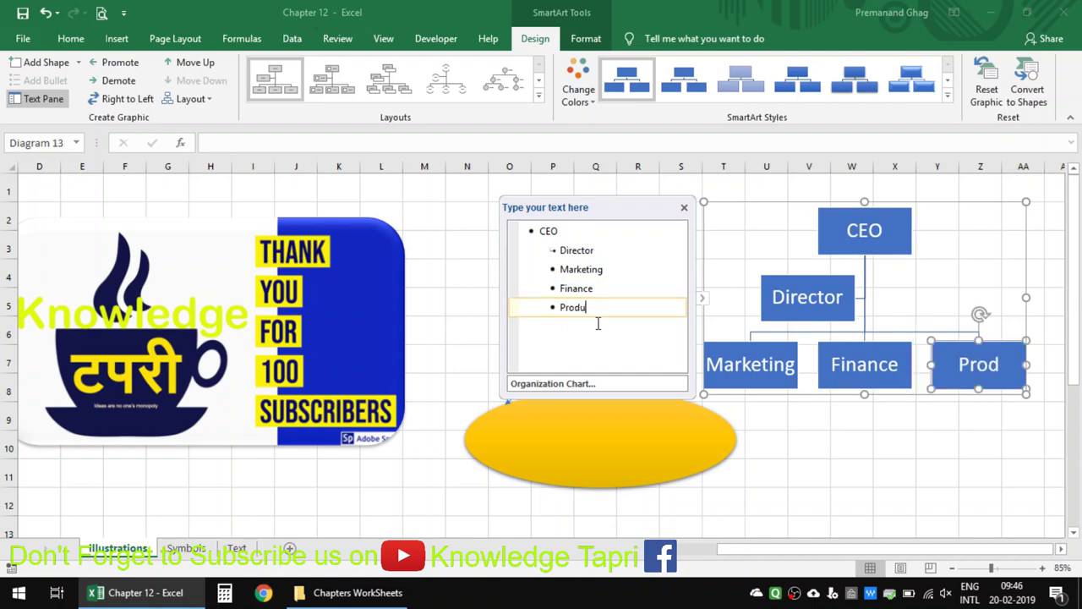
text(ction)
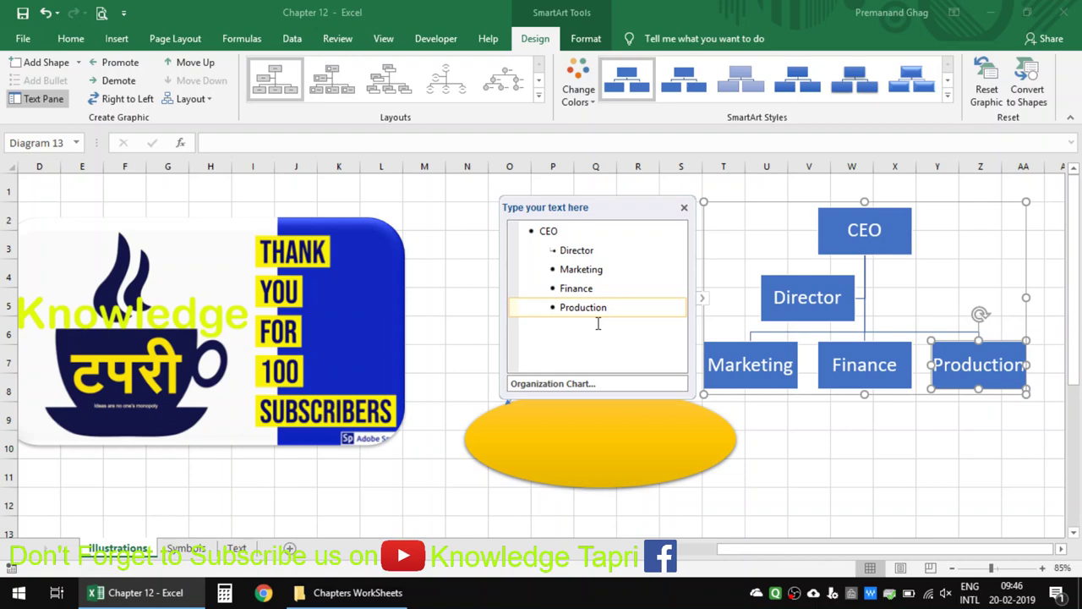
Nudge the org chart rightward, scrolling the sheet right to see its full width
mouse_move(774, 201)
mouse_down()
mouse_move(839, 219)
mouse_move(828, 210)
mouse_up()
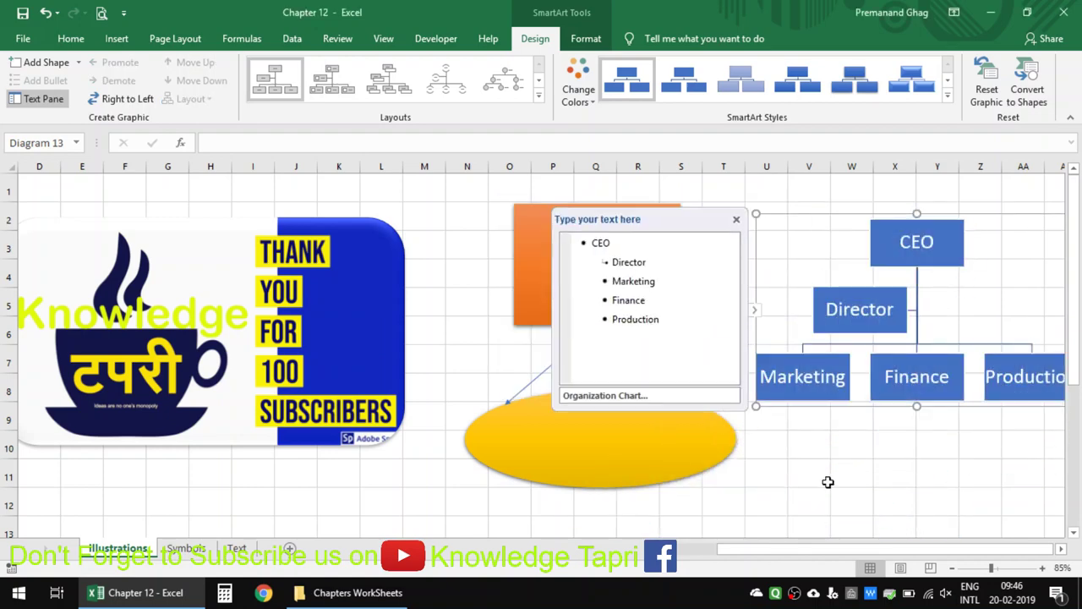
click(939, 476)
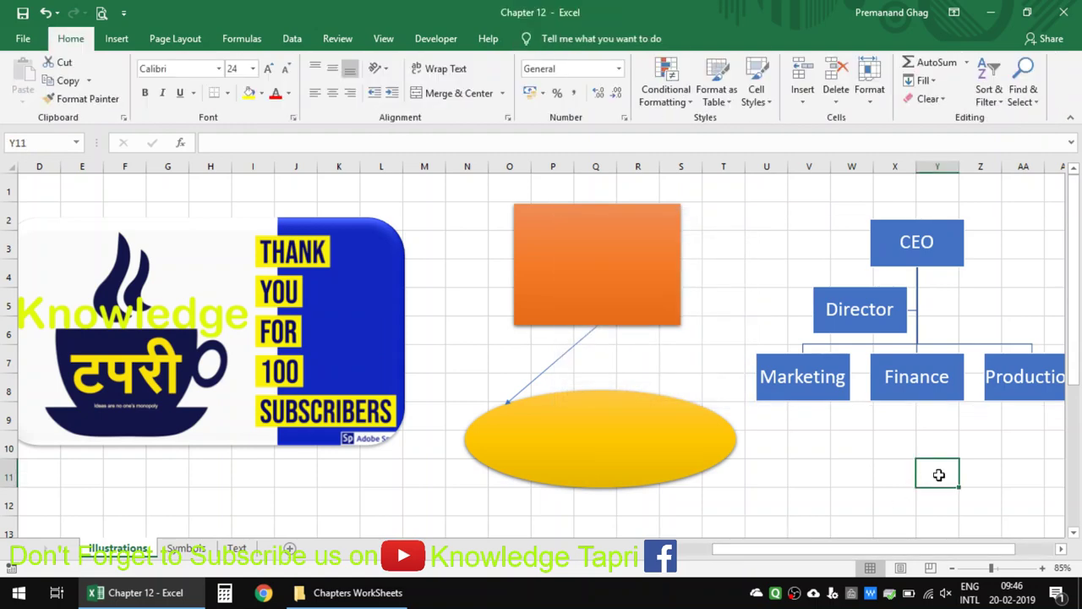
key(Right)
key(Right)
key(Right)
key(Right)
key(Right)
key(Right)
key(Right)
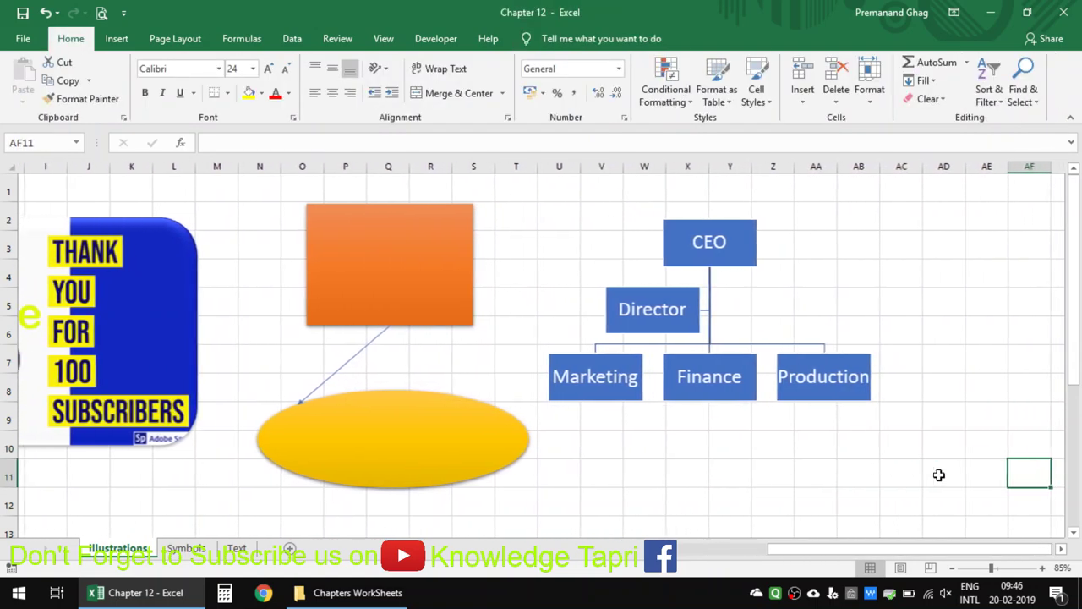
key(Right)
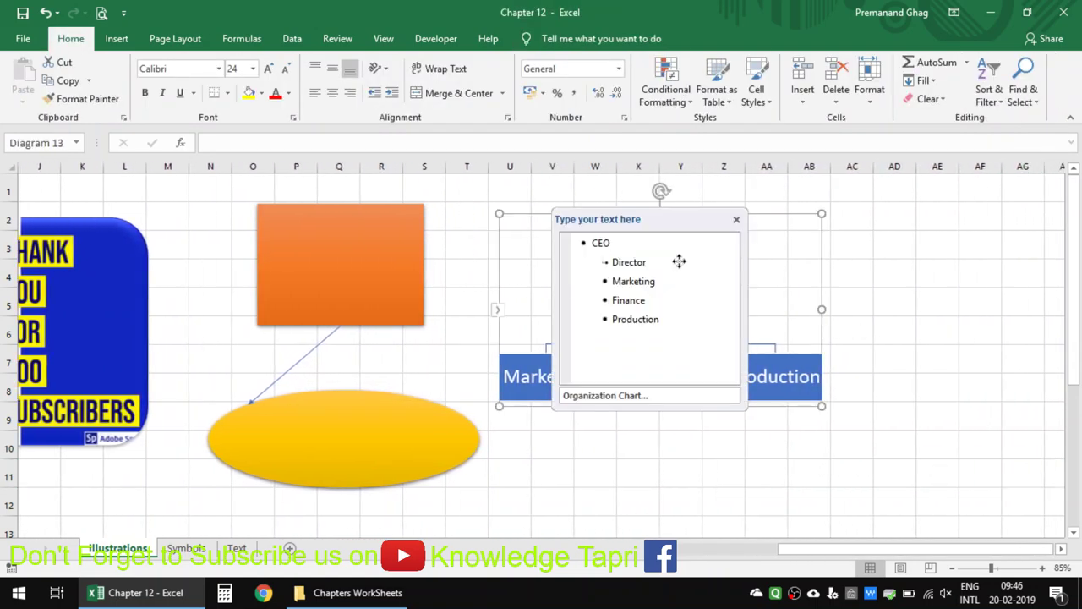
click(680, 266)
mouse_move(680, 264)
mouse_down()
mouse_move(737, 260)
mouse_move(666, 252)
mouse_move(711, 246)
mouse_up()
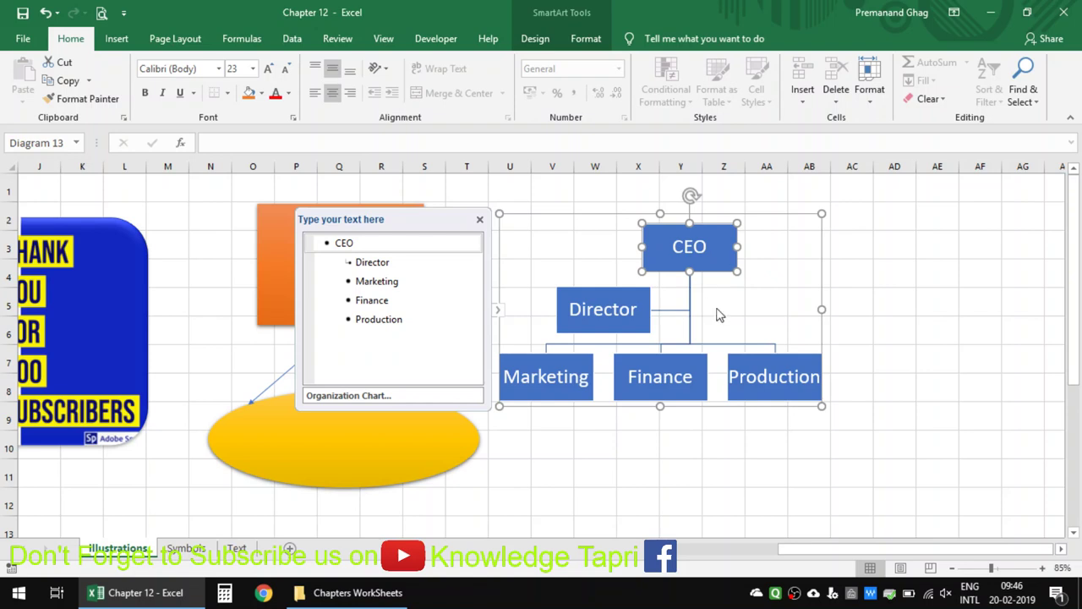
Remove stray digits typed into the Production box and drag the chart further right
click(895, 278)
click(741, 377)
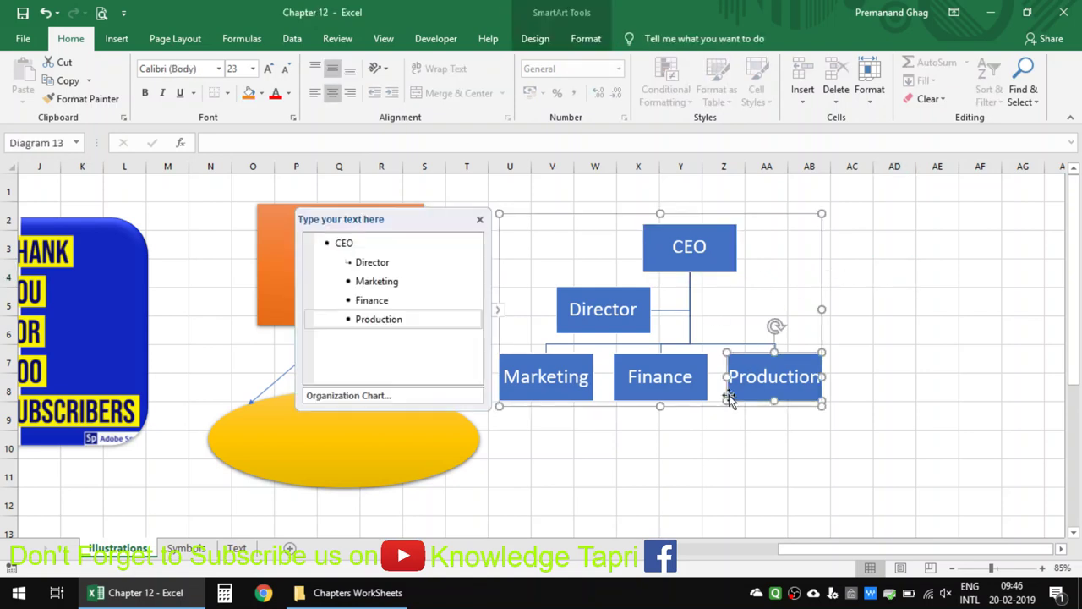
text(000)
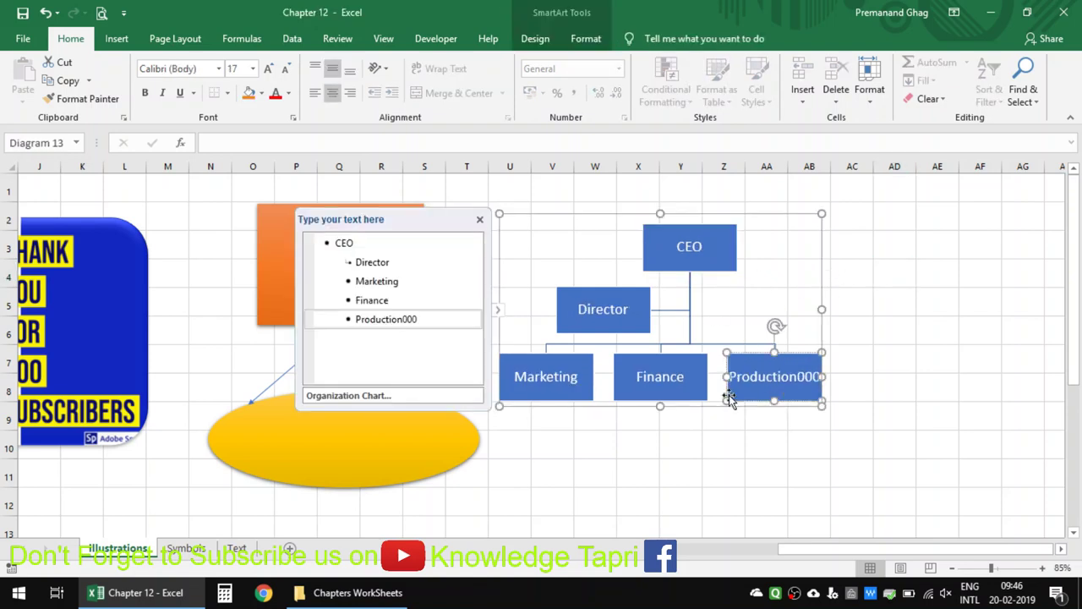
key(BackSpace)
key(BackSpace)
key(BackSpace)
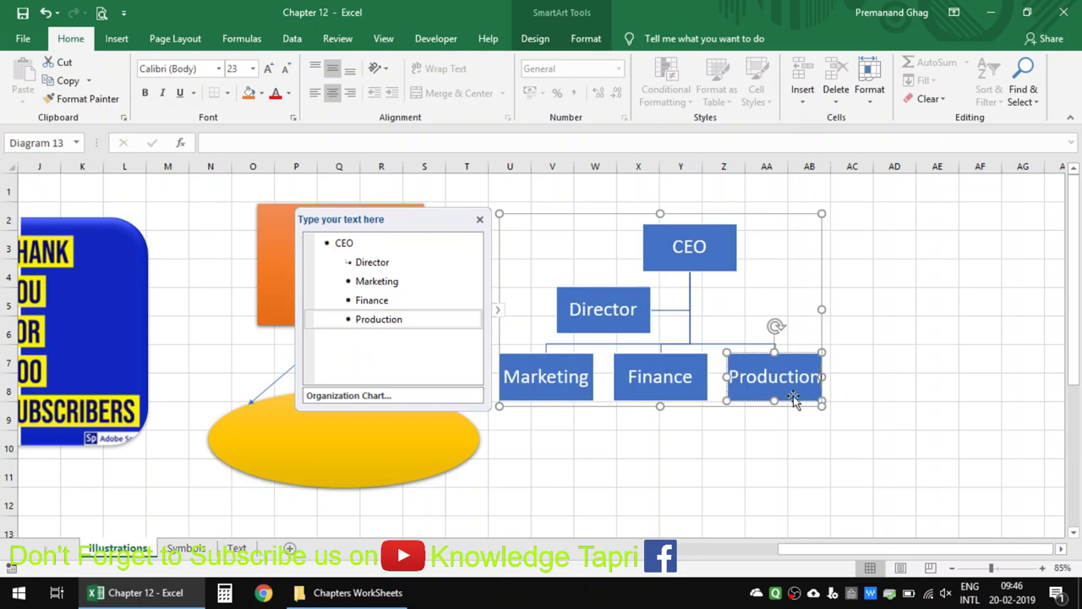
click(867, 364)
click(691, 394)
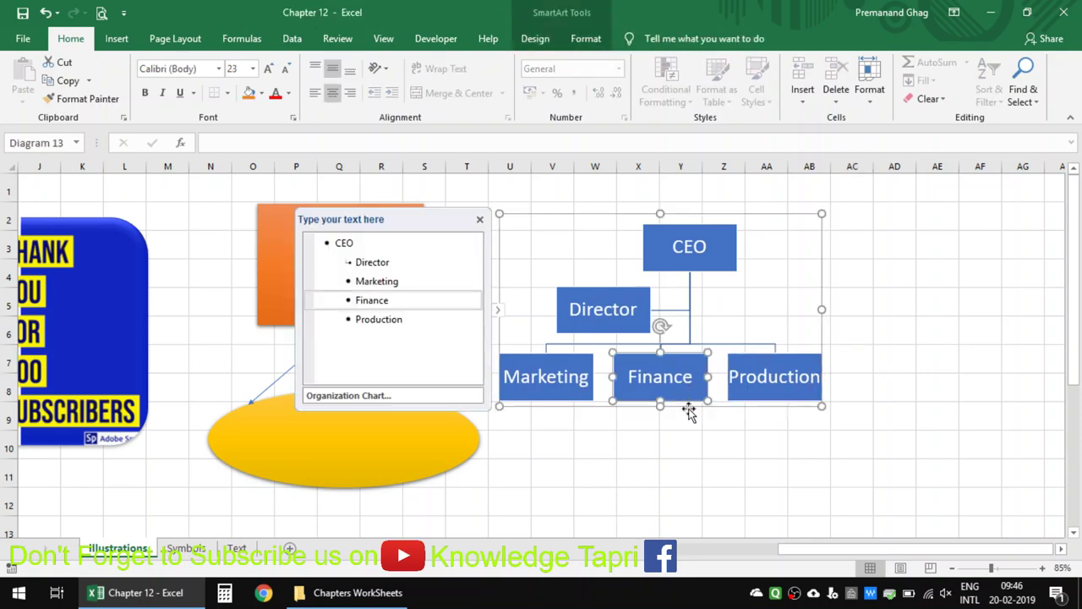
click(825, 214)
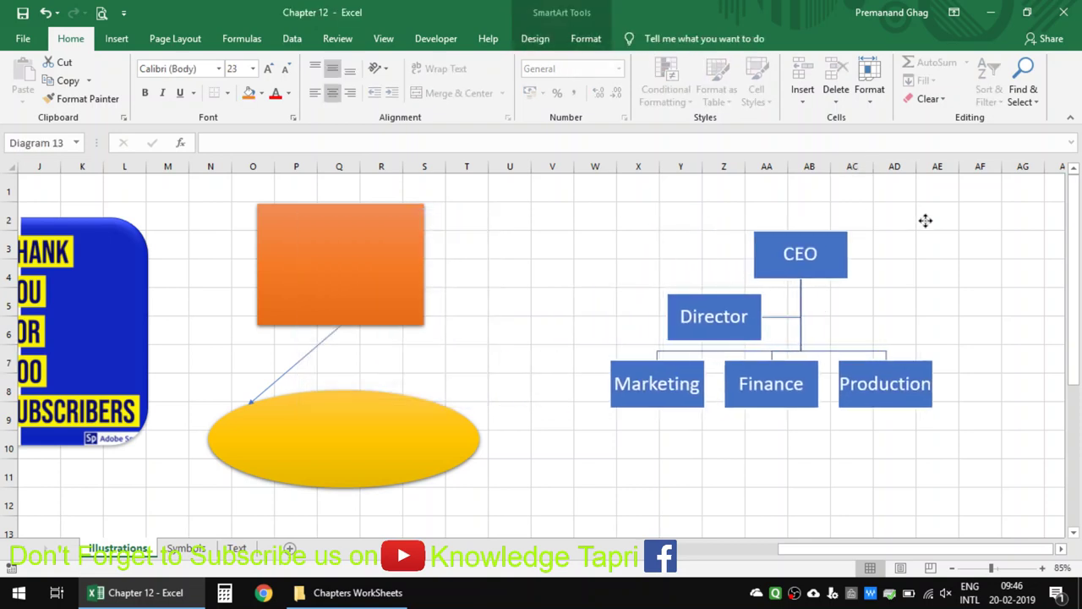
drag(825, 214, 936, 221)
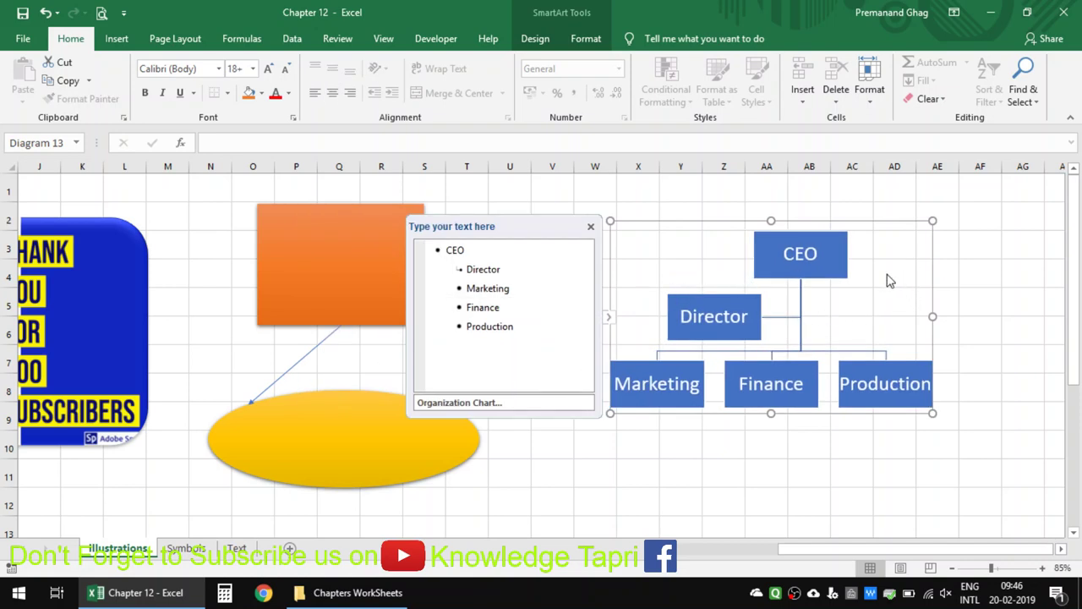
Add a shape beside the CEO box, then delete the misplaced blank shape
right_click(784, 268)
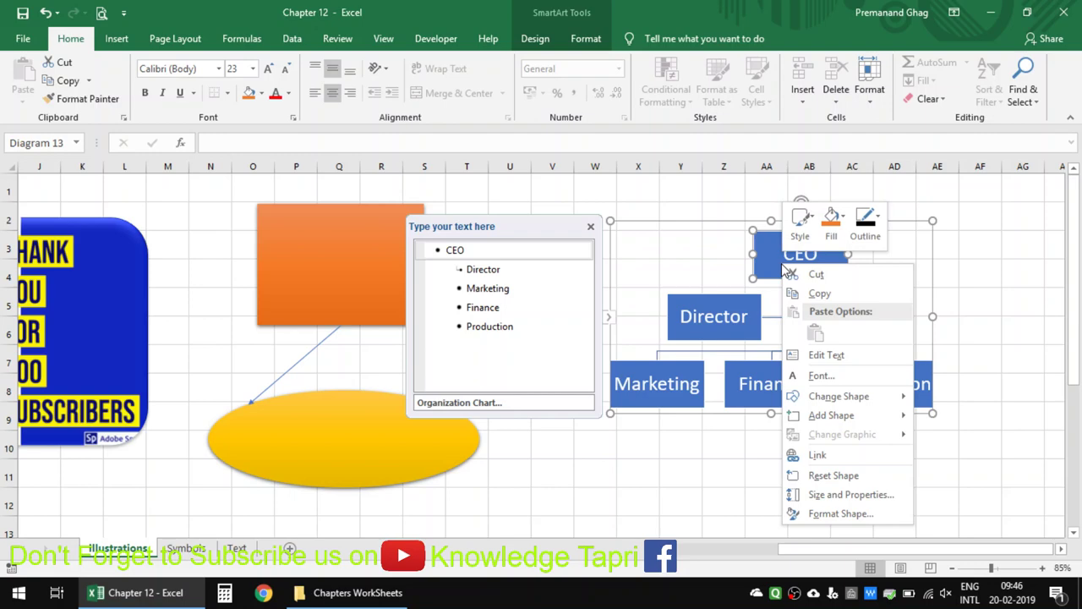
mouse_move(831, 415)
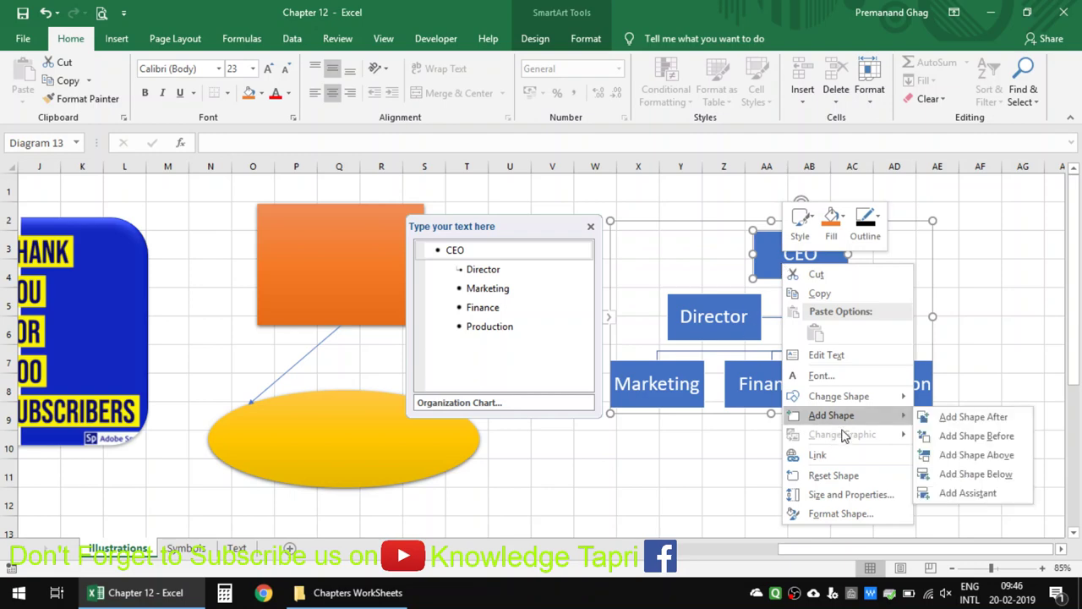
click(975, 417)
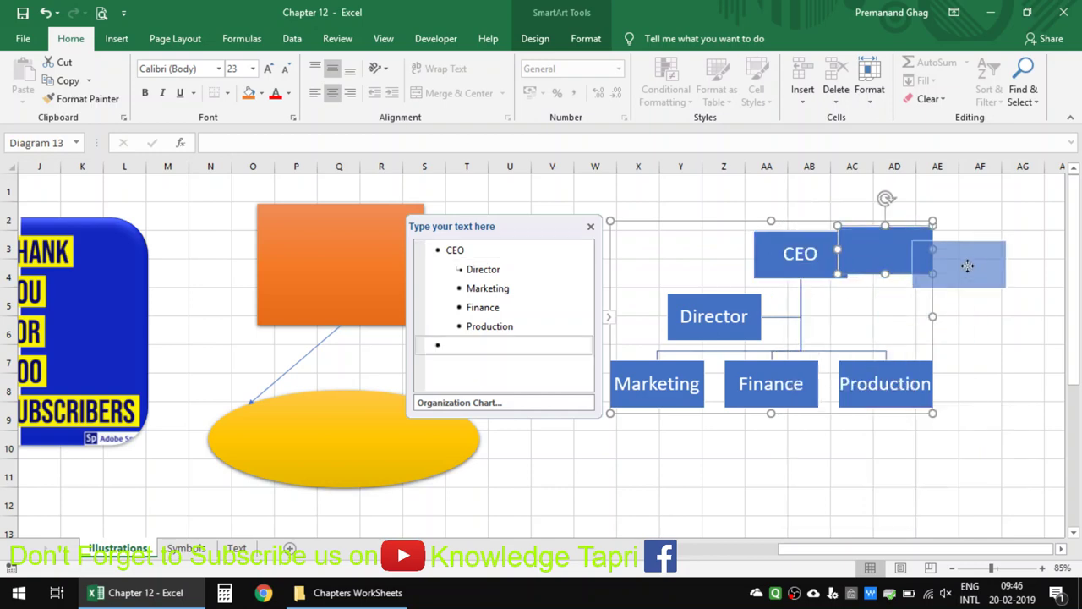
mouse_move(906, 289)
mouse_down()
mouse_move(966, 263)
mouse_move(934, 340)
mouse_move(909, 299)
mouse_move(877, 362)
mouse_move(906, 321)
mouse_move(913, 328)
mouse_up()
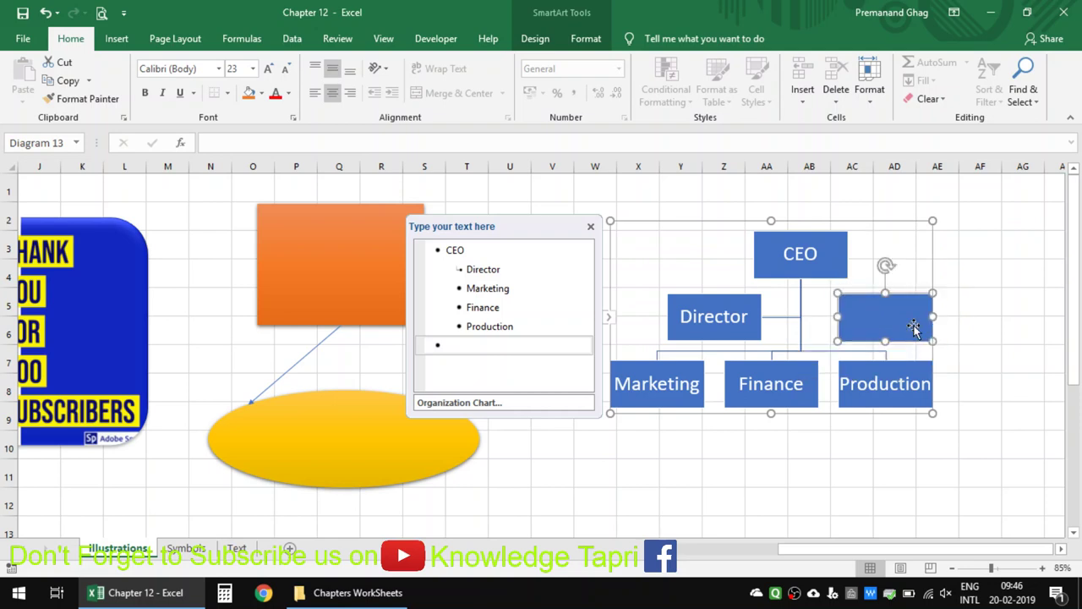
key(Delete)
click(819, 254)
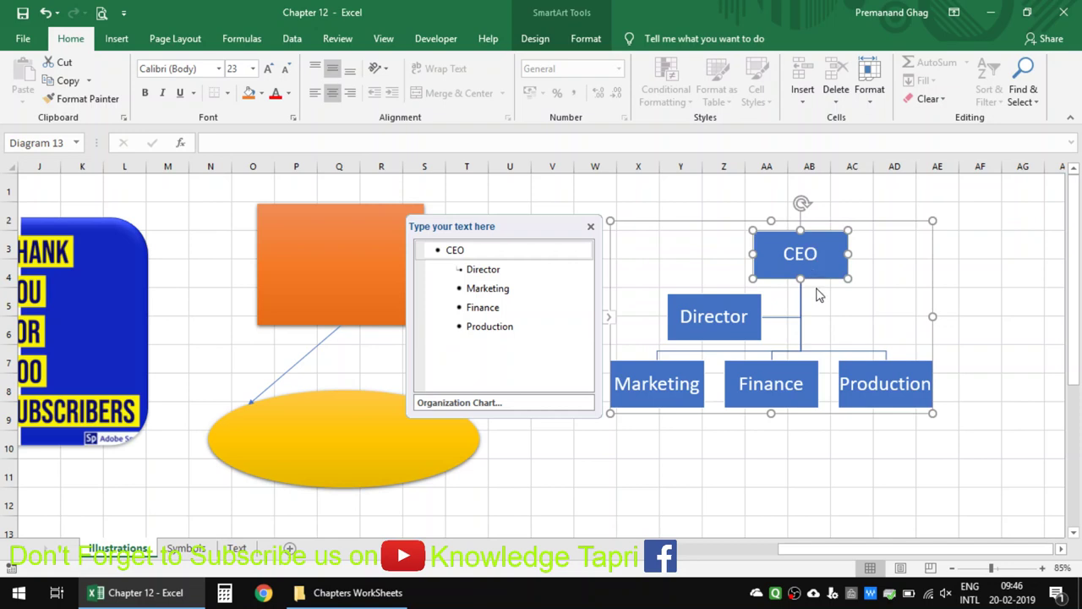
Add a new department box under CEO labelled Sales
right_click(819, 270)
mouse_move(869, 423)
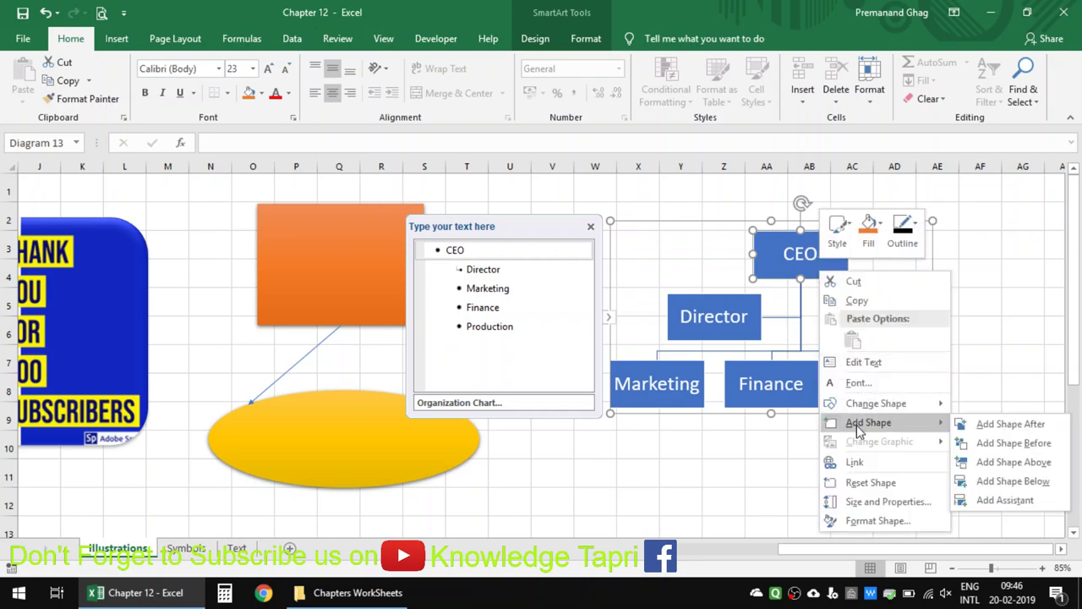
click(1017, 483)
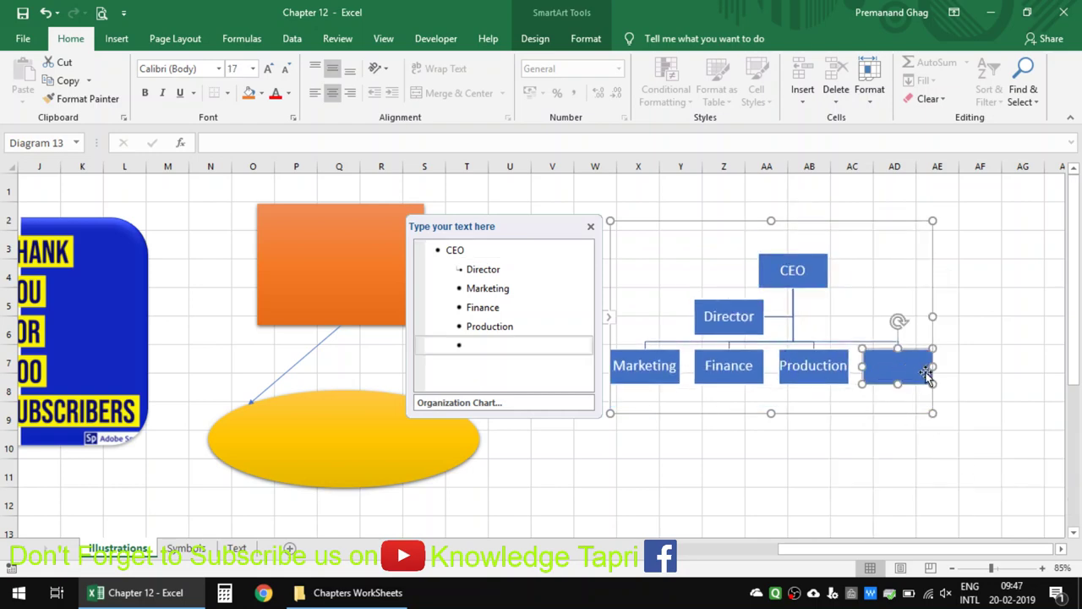
click(480, 346)
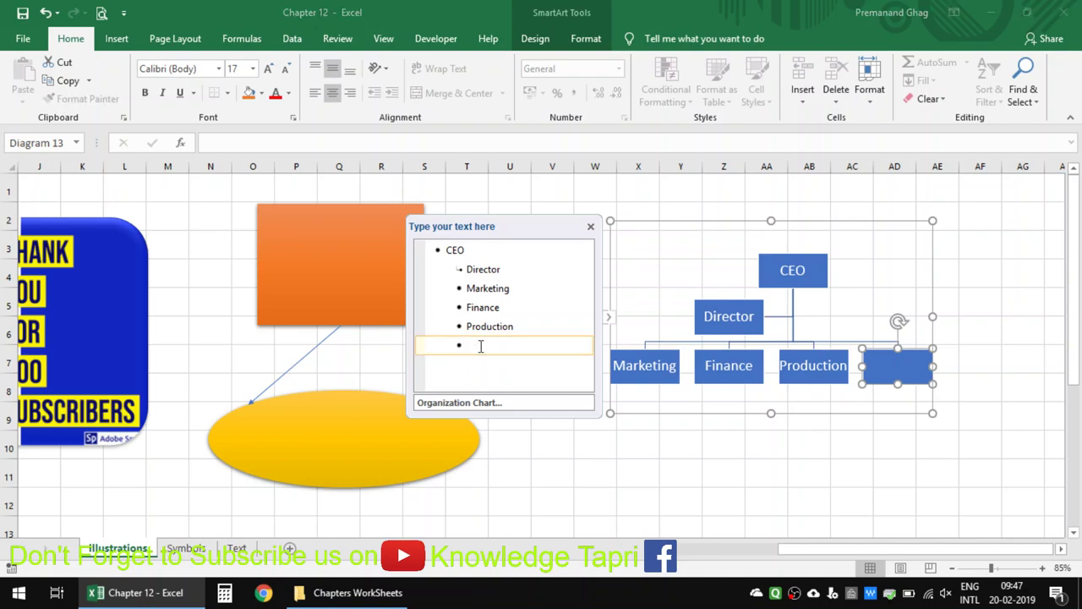
text(Sales)
click(862, 492)
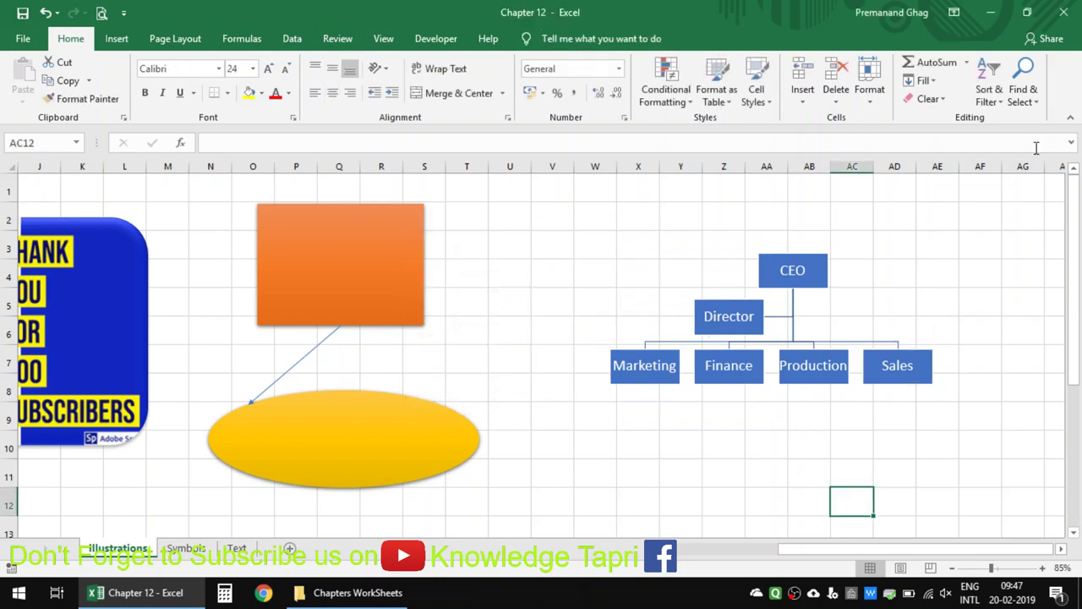
Fill the orange rectangle with the communication skill photo from a file
click(346, 285)
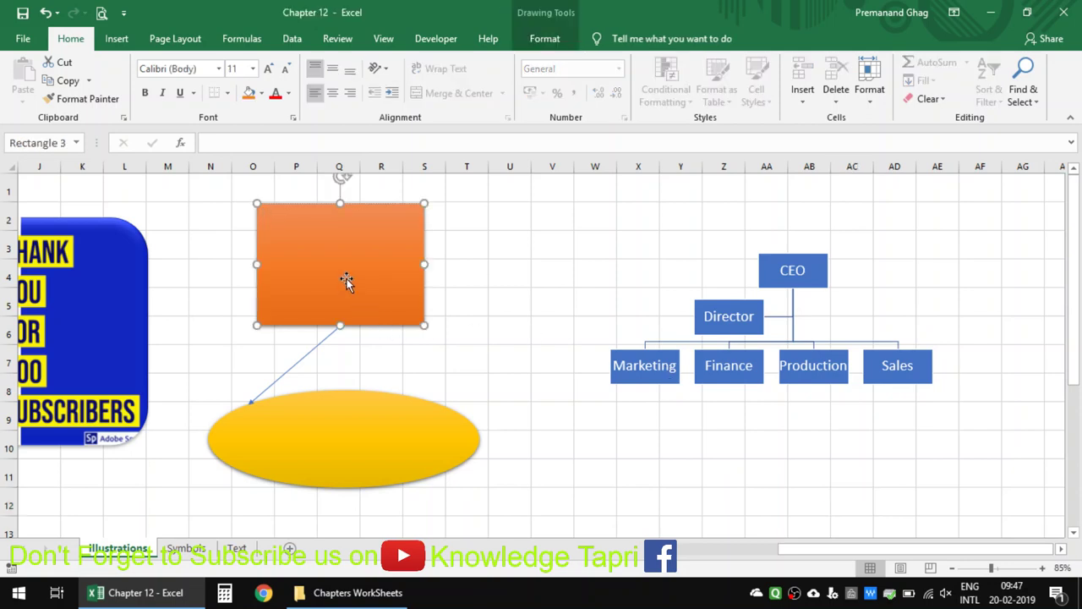
click(553, 249)
click(401, 265)
click(544, 38)
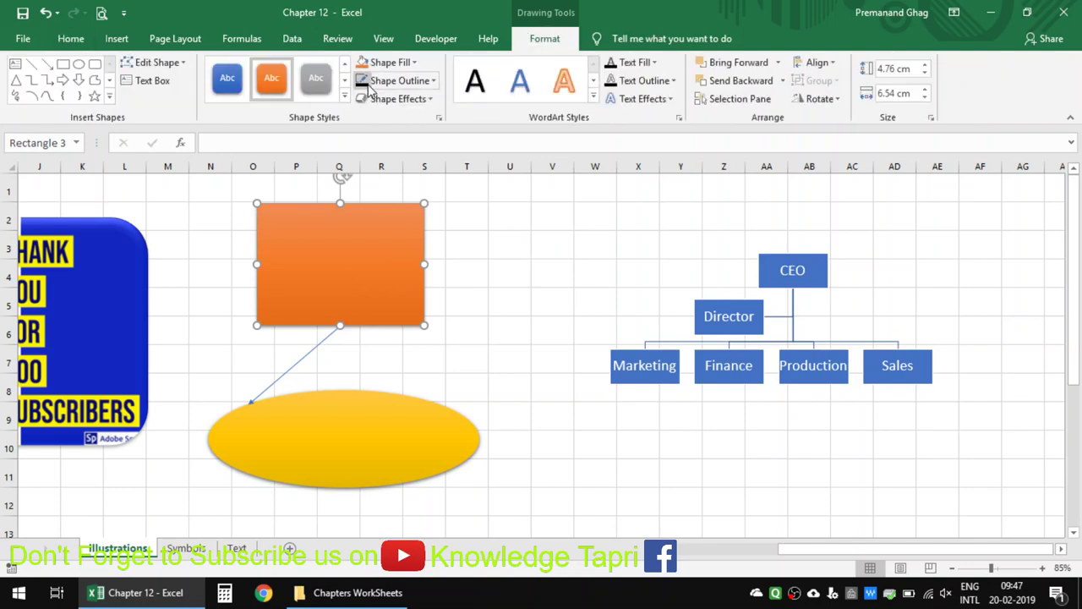
click(431, 85)
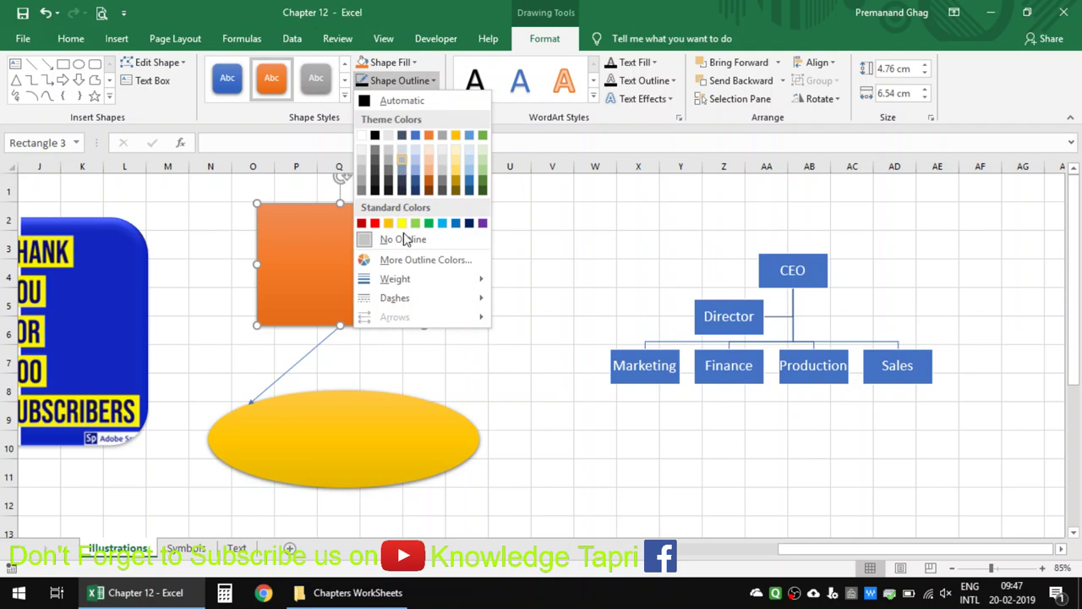
click(399, 78)
click(389, 63)
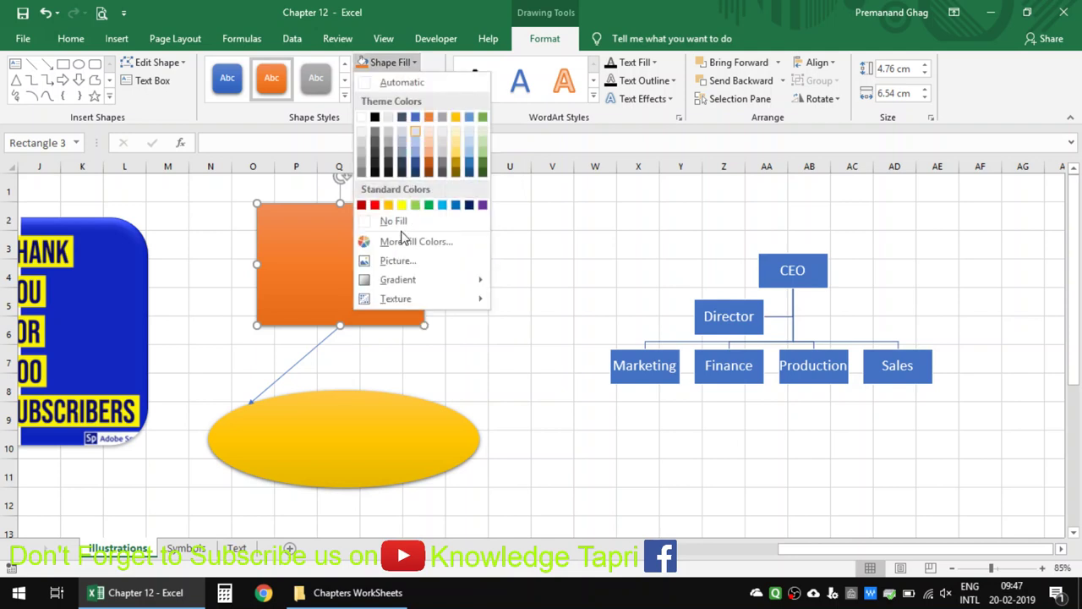
click(398, 261)
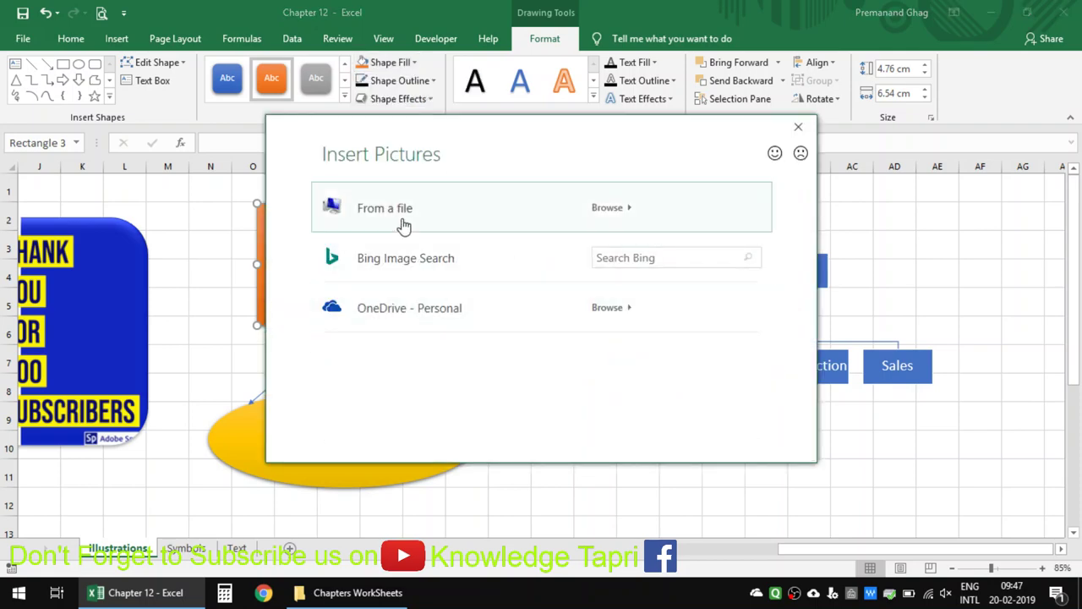
click(404, 222)
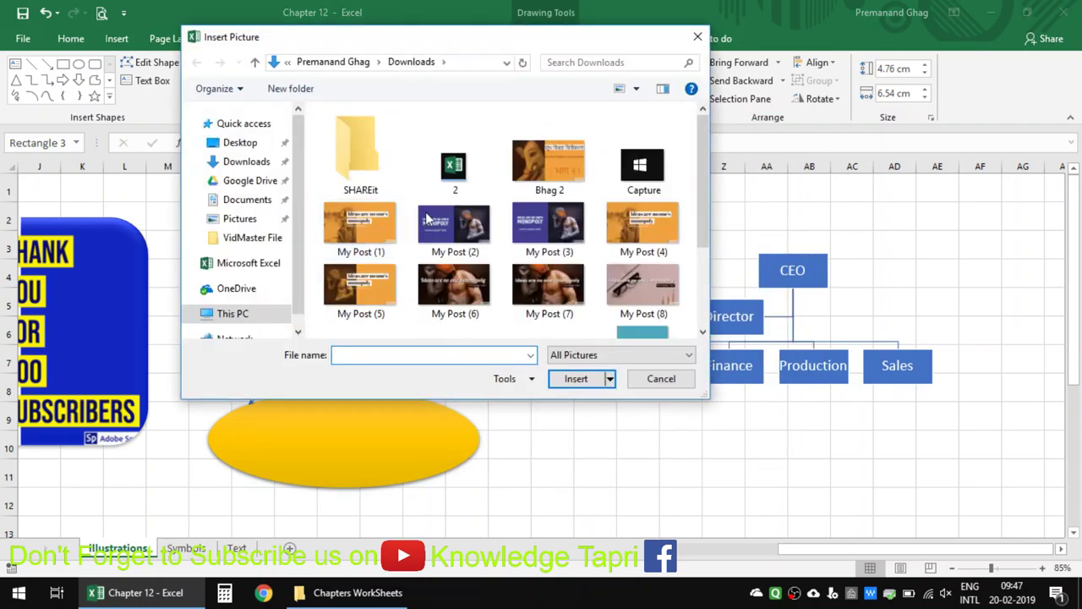
scroll(505, 226, down, 3)
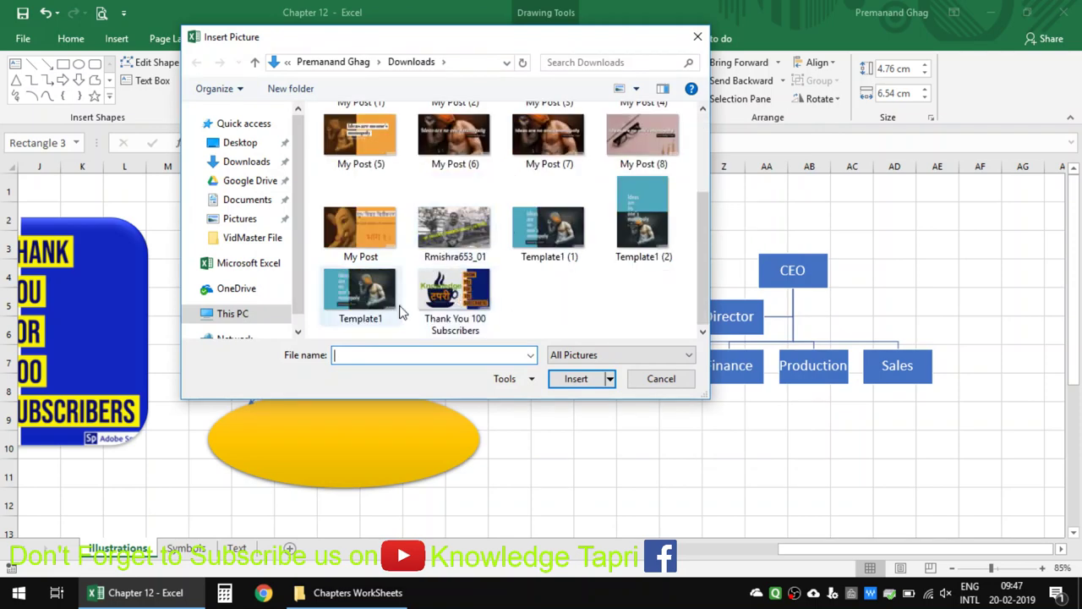
click(449, 226)
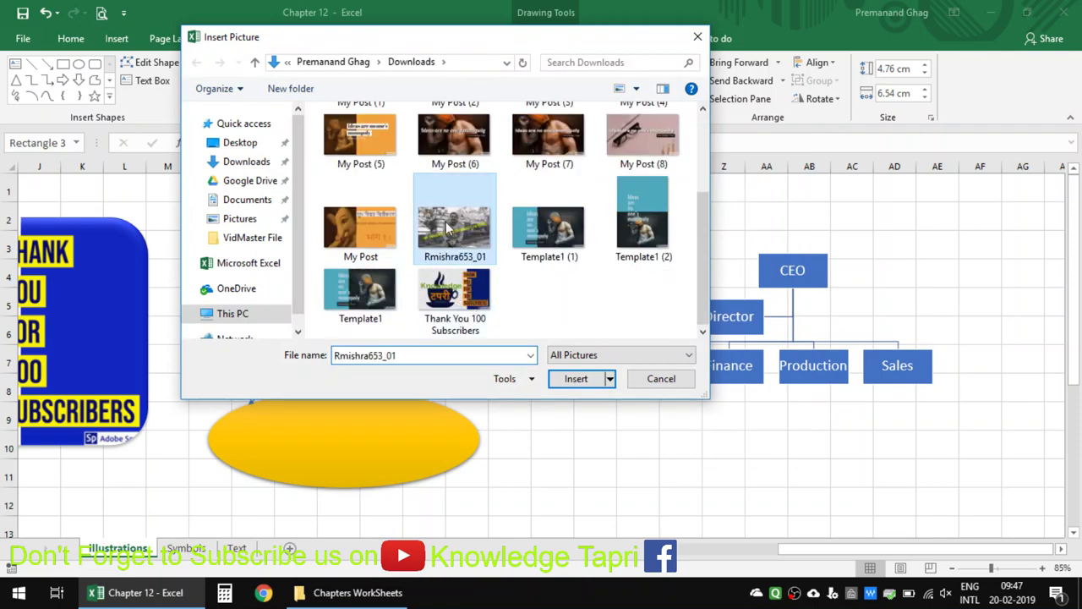
click(560, 379)
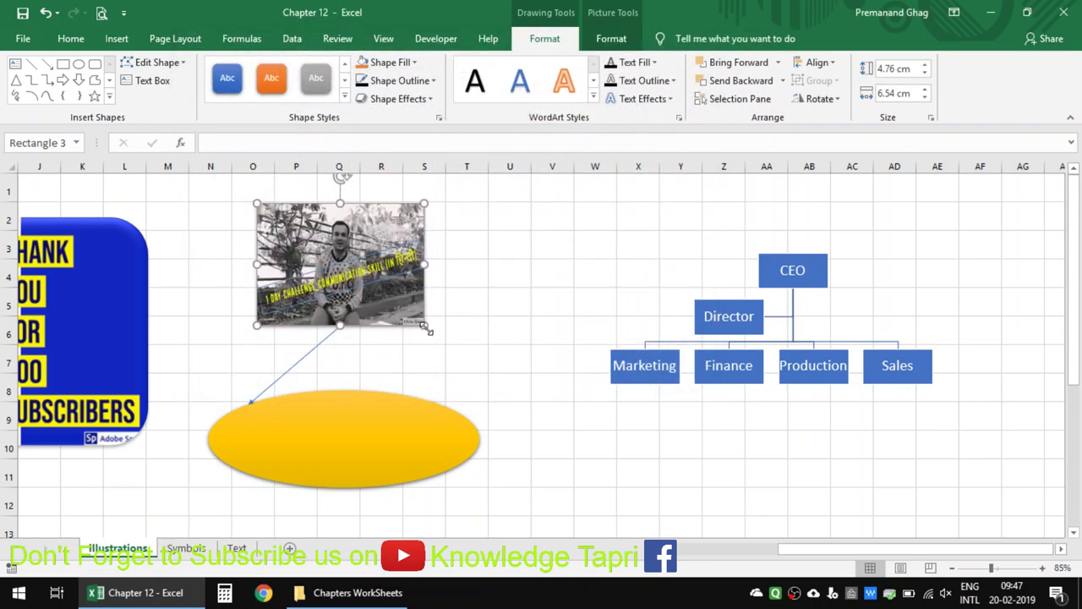
Enlarge the photo rectangle to 6.69 × 12.98 cm, lower the yellow oval, and nudge the rectangle up
drag(427, 329, 587, 360)
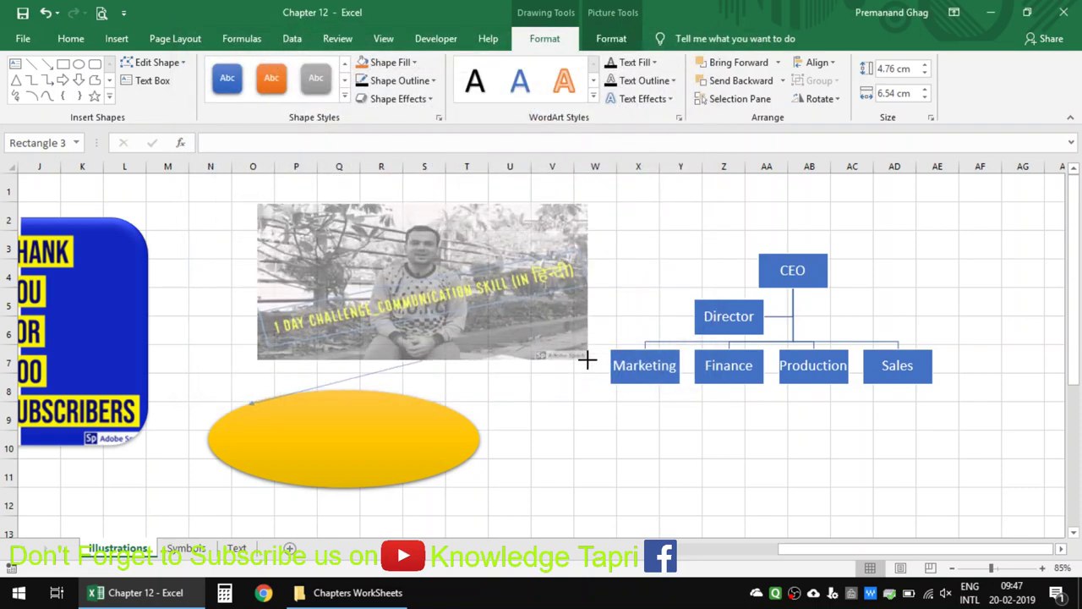
drag(392, 437, 390, 497)
drag(423, 224, 423, 177)
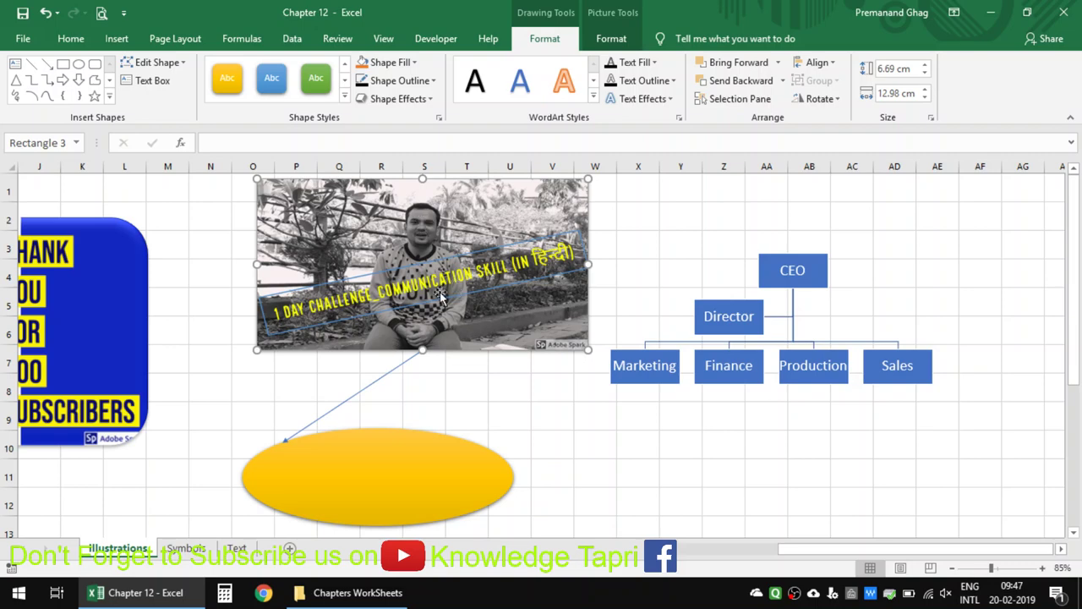
click(407, 466)
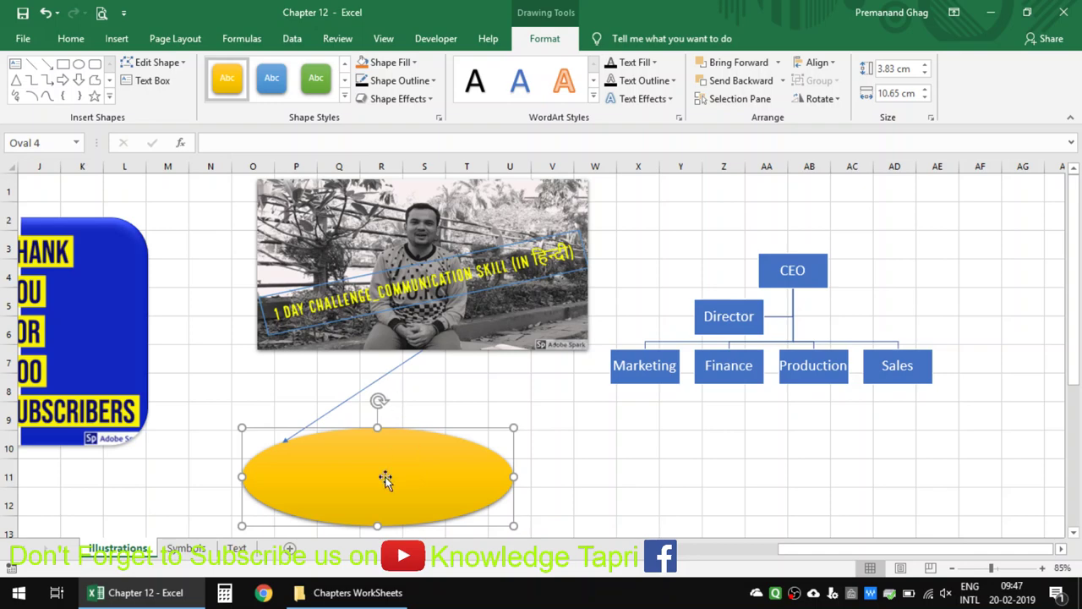
Load the Thank You 100 Subscribers image file as the oval's picture fill
click(391, 63)
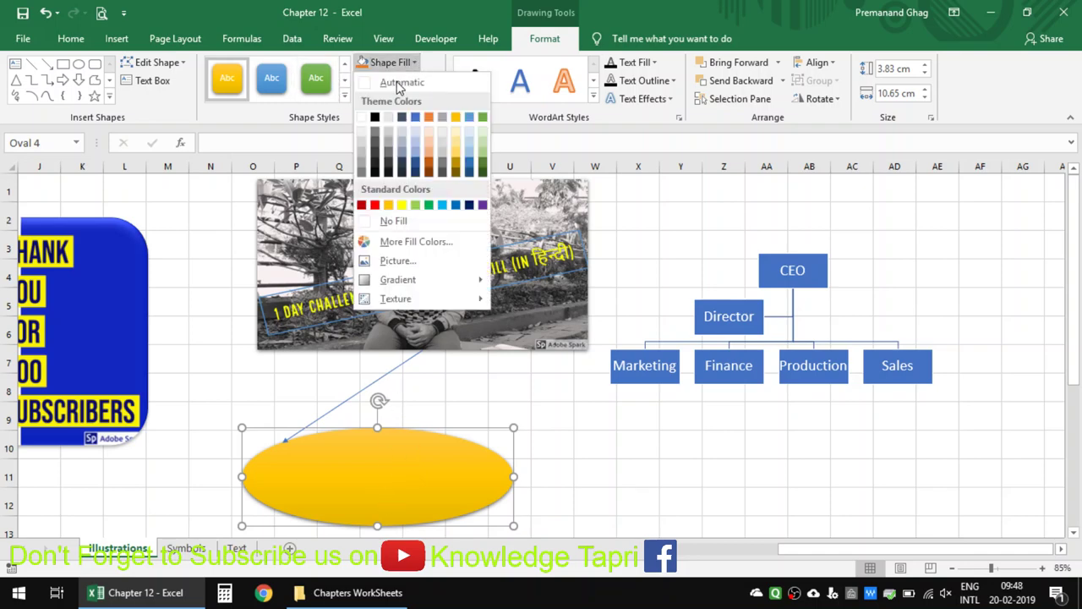
click(420, 268)
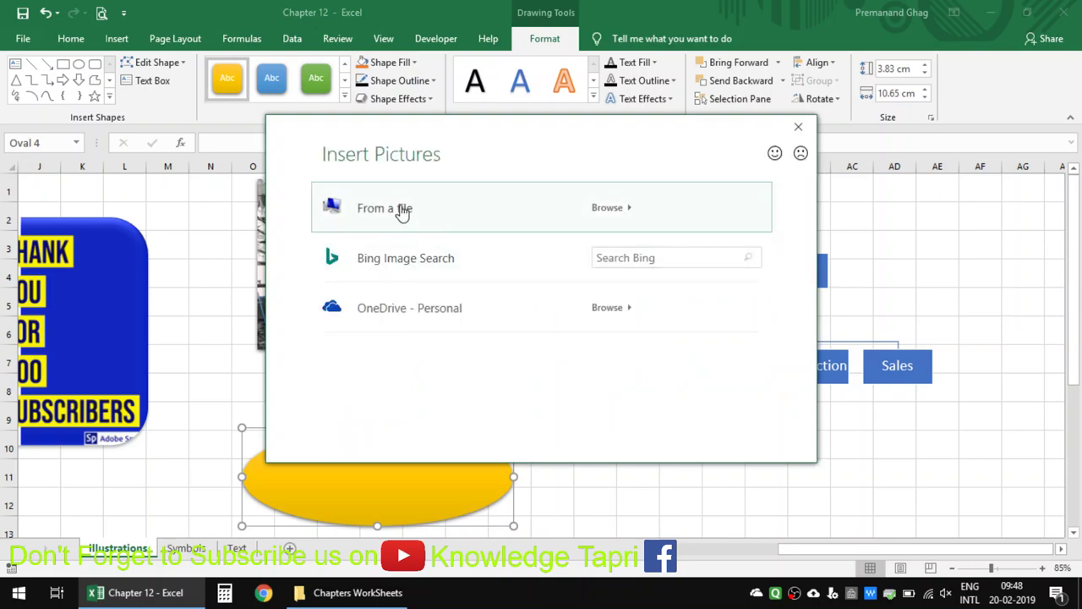
click(402, 209)
scroll(415, 192, down, 3)
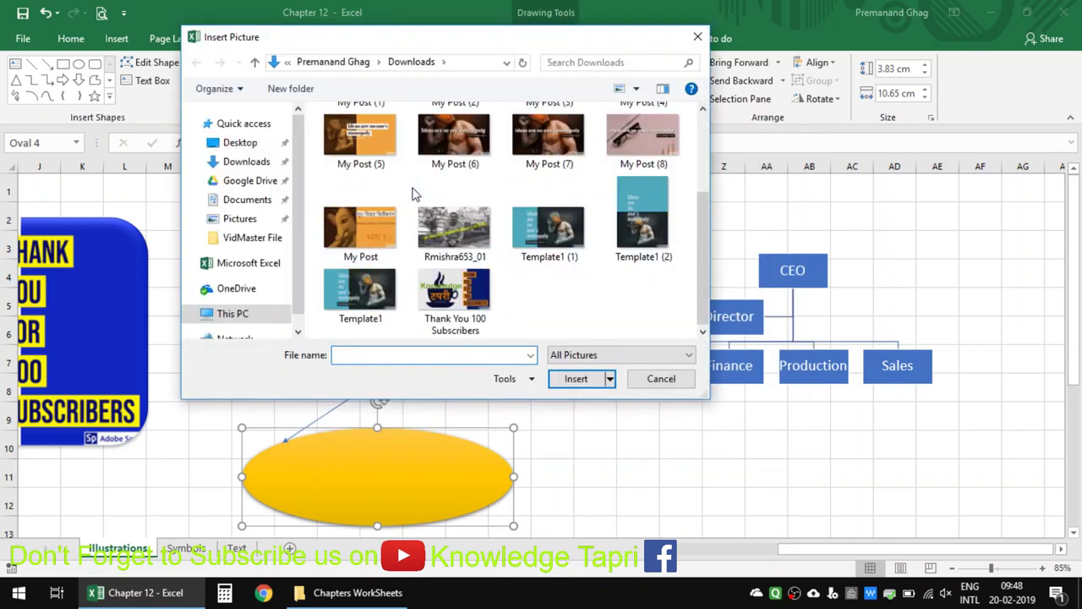
click(473, 304)
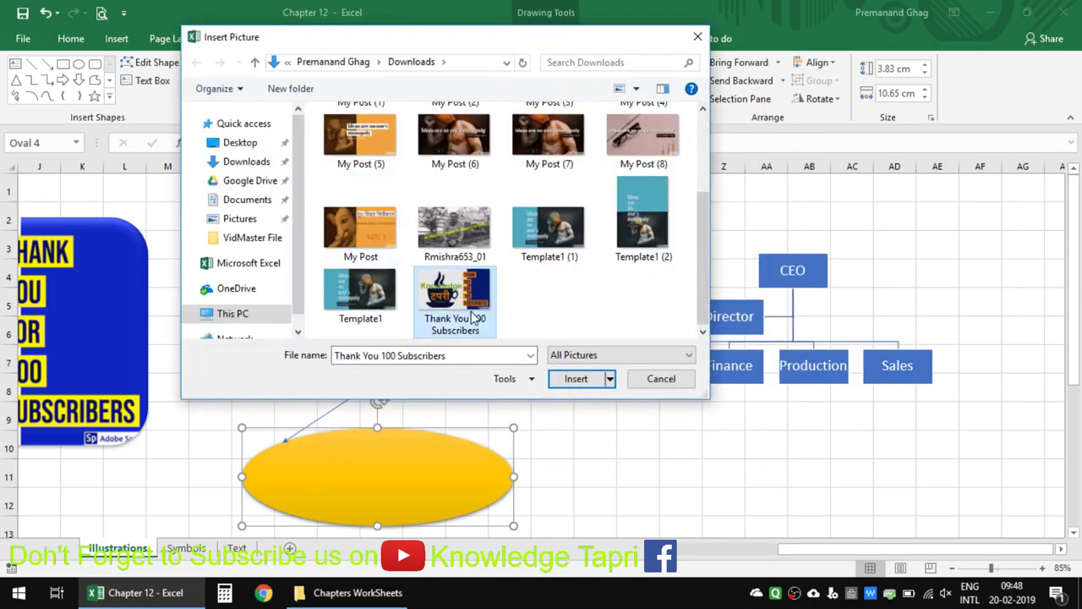
click(574, 377)
click(538, 443)
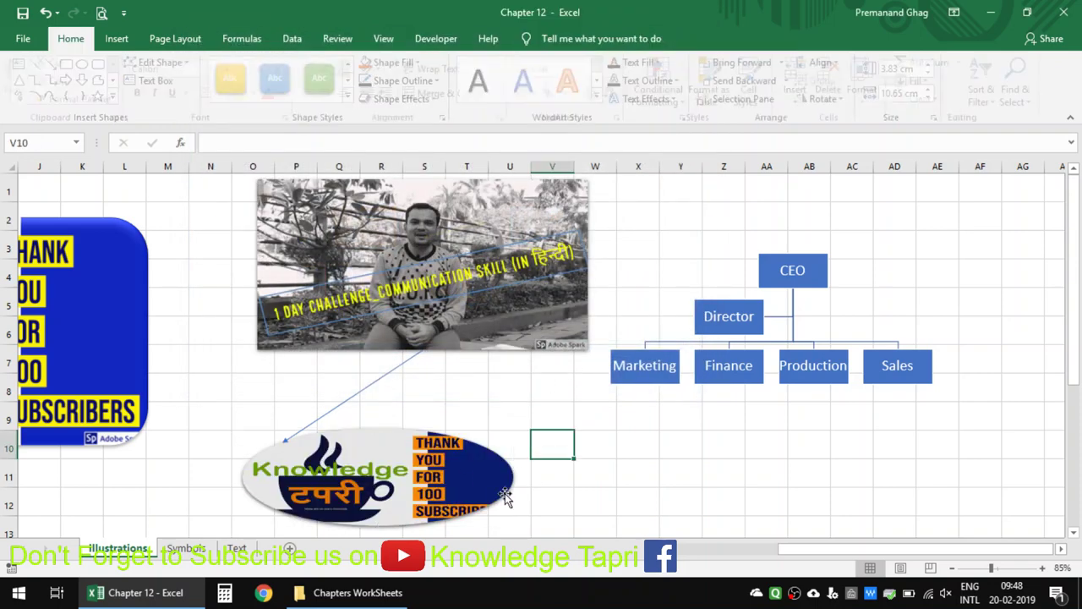